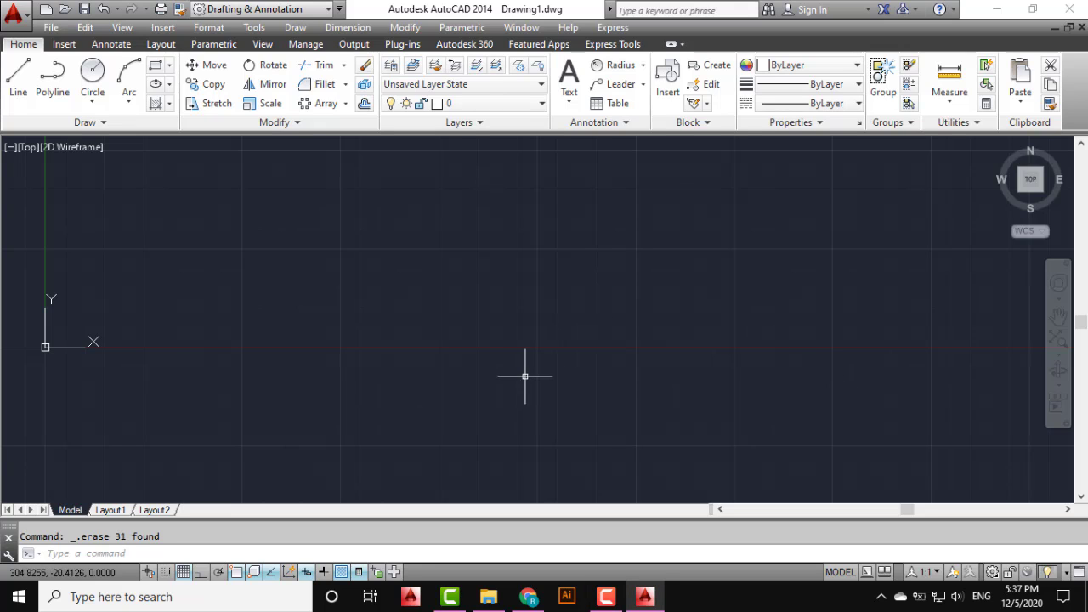
pyautogui.click(606, 272)
pyautogui.click(556, 343)
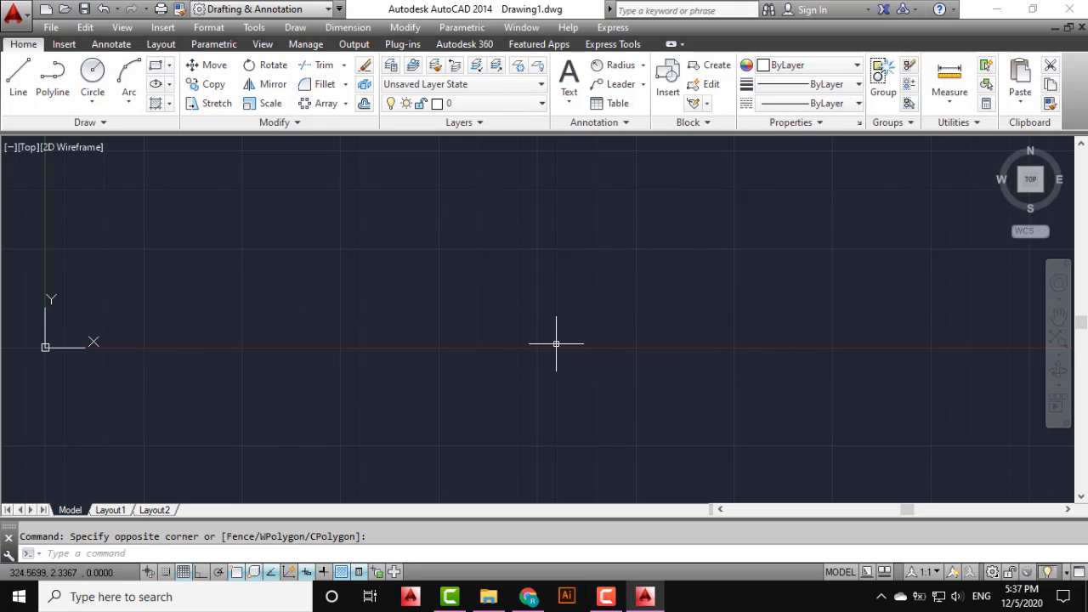
# - Draw a vertical line about 214 units long in the middle of the drawing area with Ortho on
pyautogui.click(18, 76)
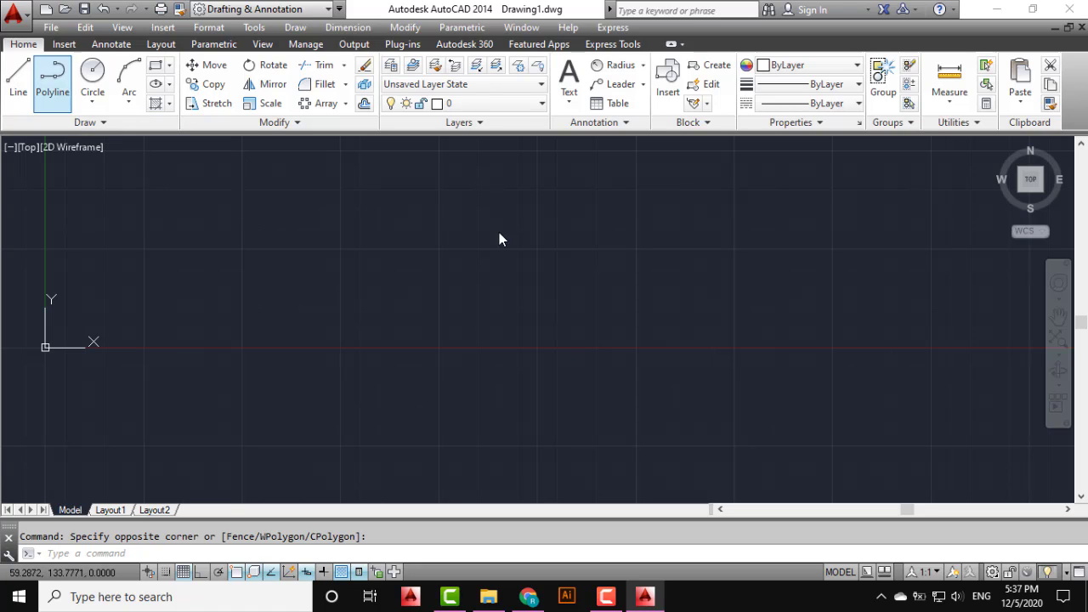
pyautogui.click(542, 146)
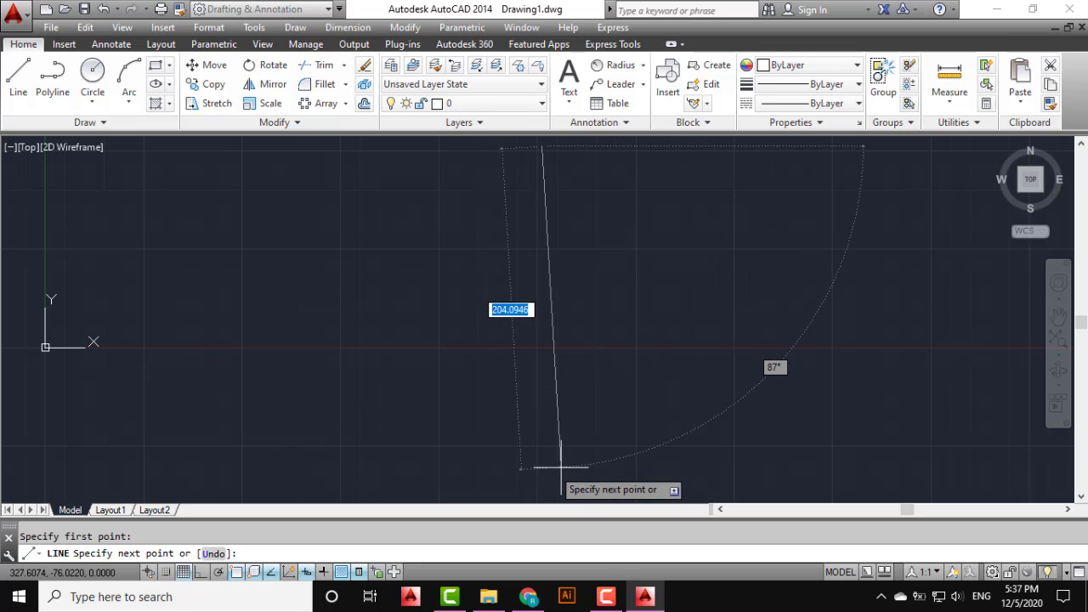
pyautogui.click(202, 570)
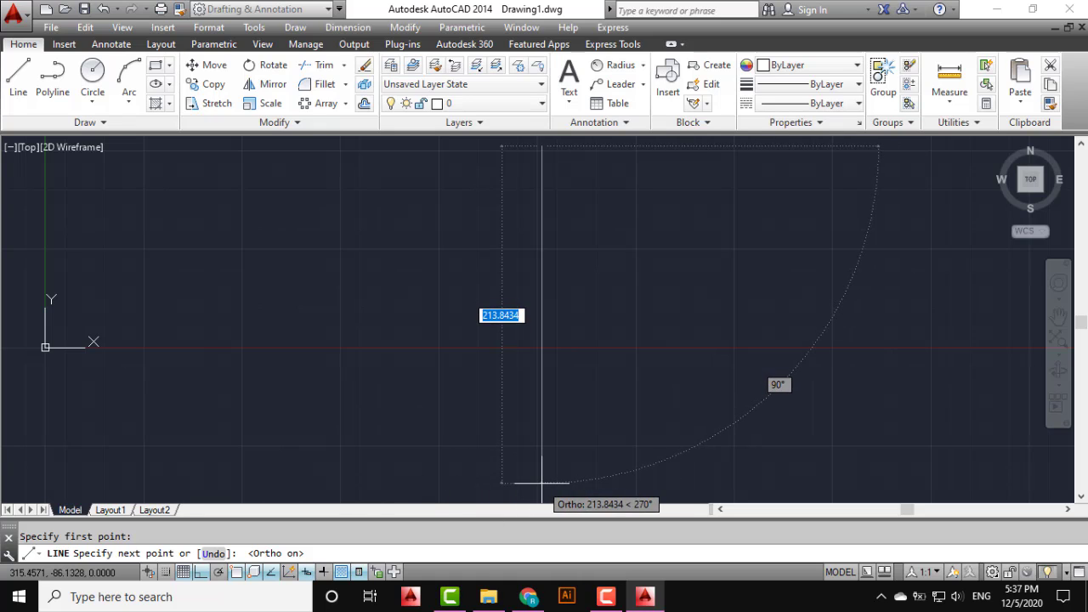
pyautogui.click(539, 482)
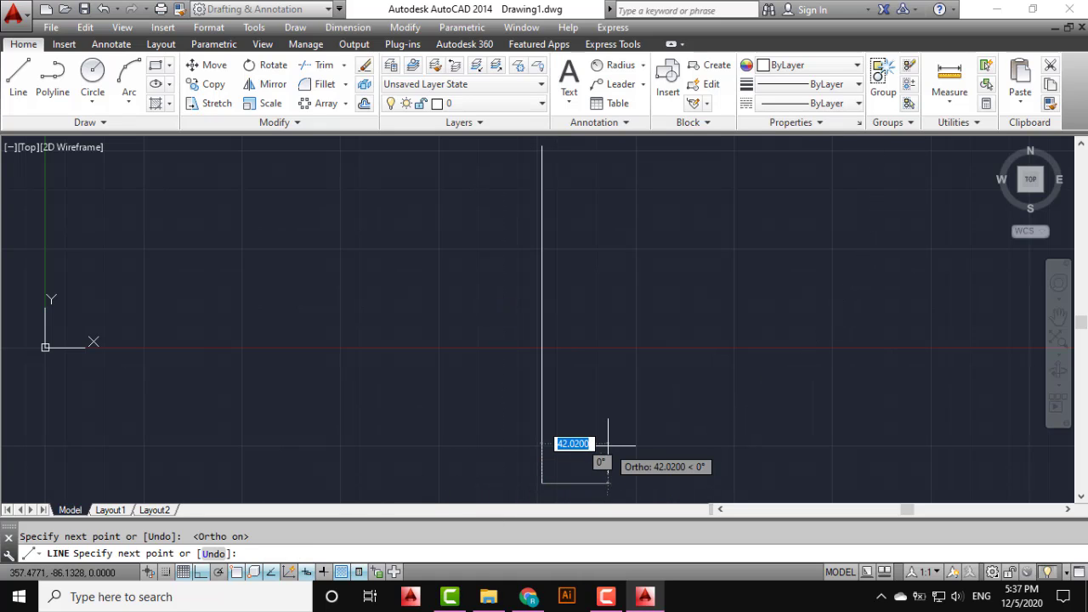
pyautogui.press('Return')
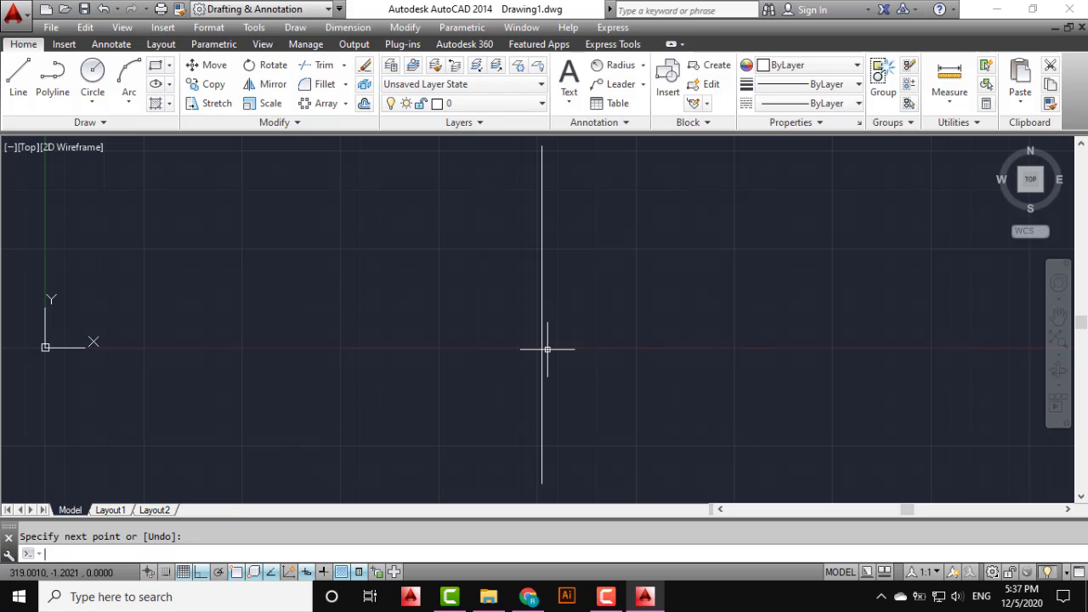
# - Draw a horizontal line that crosses the vertical line near its middle
pyautogui.press('Return')
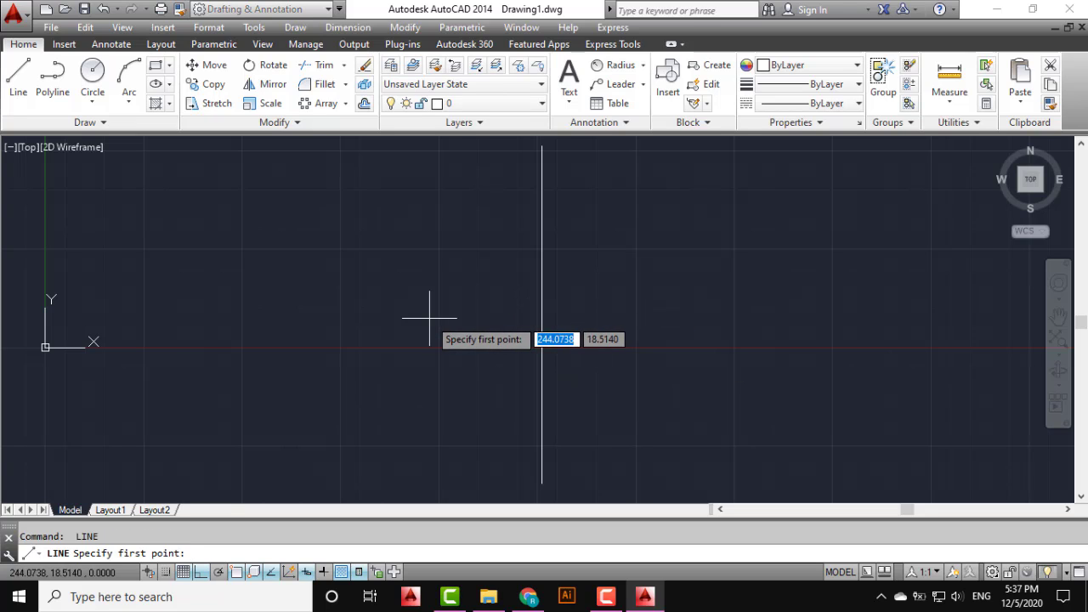
pyautogui.click(382, 311)
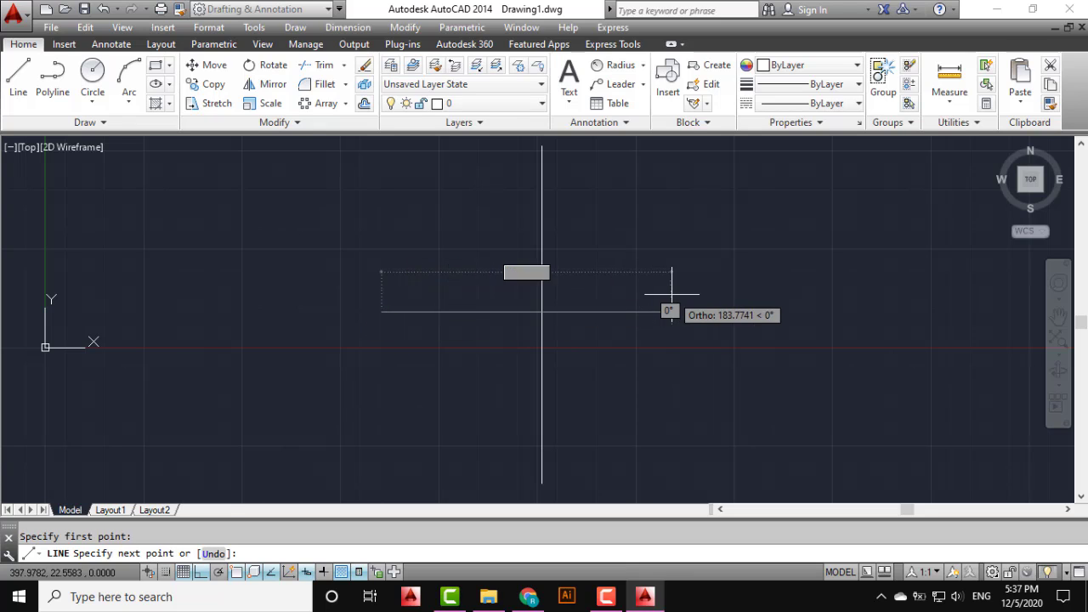
pyautogui.click(688, 300)
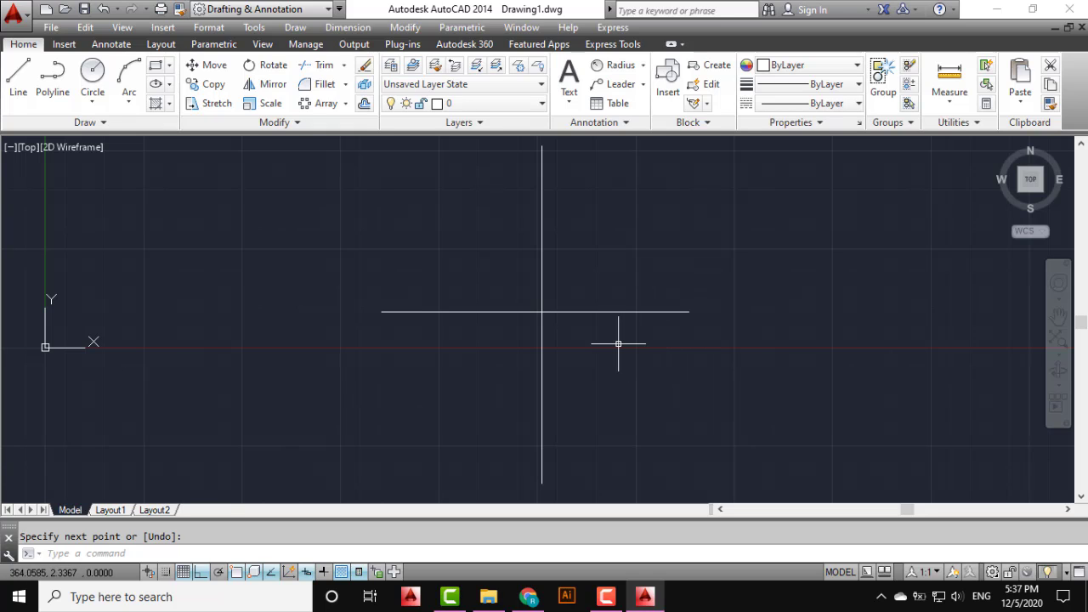
# - Draw a circle of diameter 40 centered on the intersection of the two lines
pyautogui.click(90, 103)
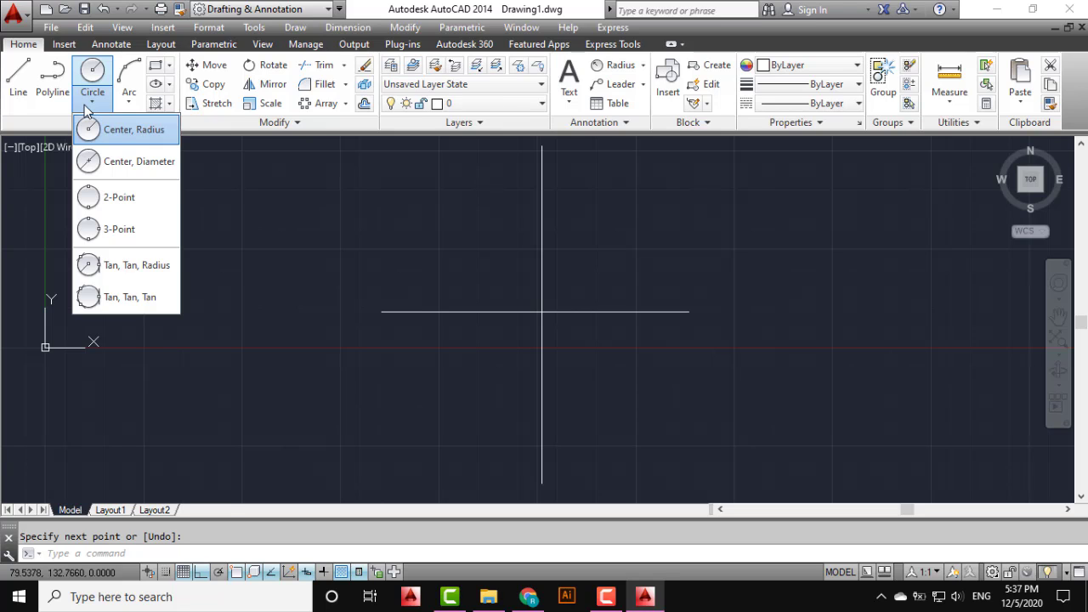
pyautogui.click(110, 161)
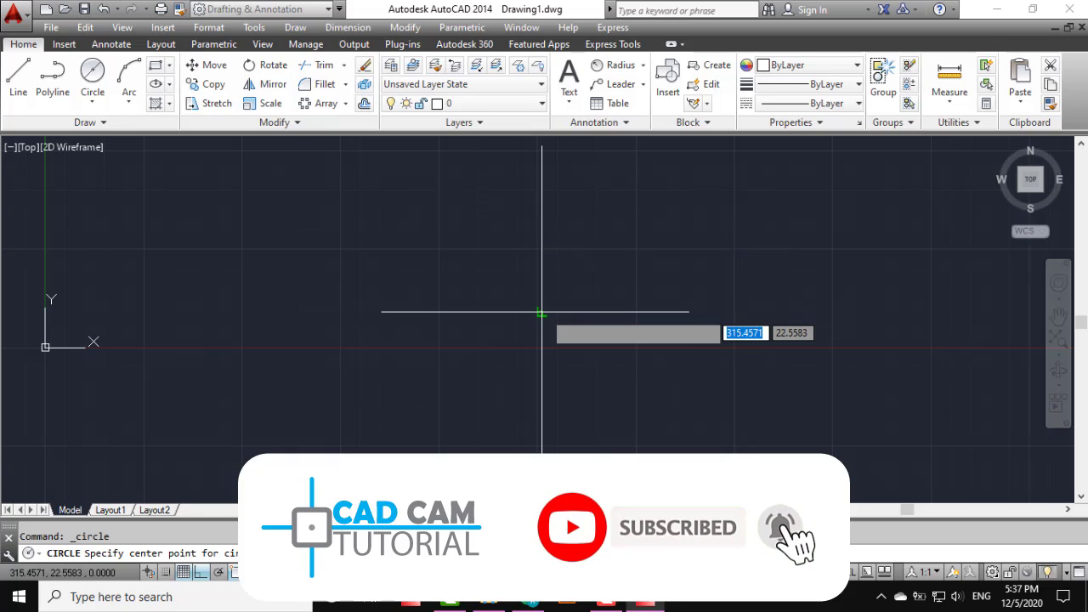
pyautogui.click(542, 313)
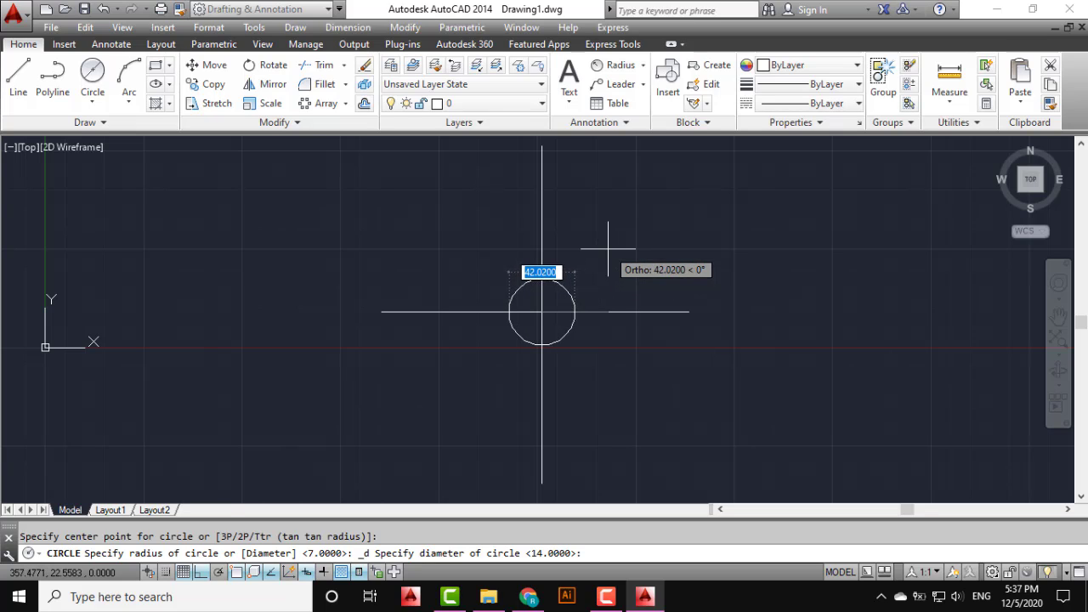
pyautogui.write('40')
pyautogui.press('Return')
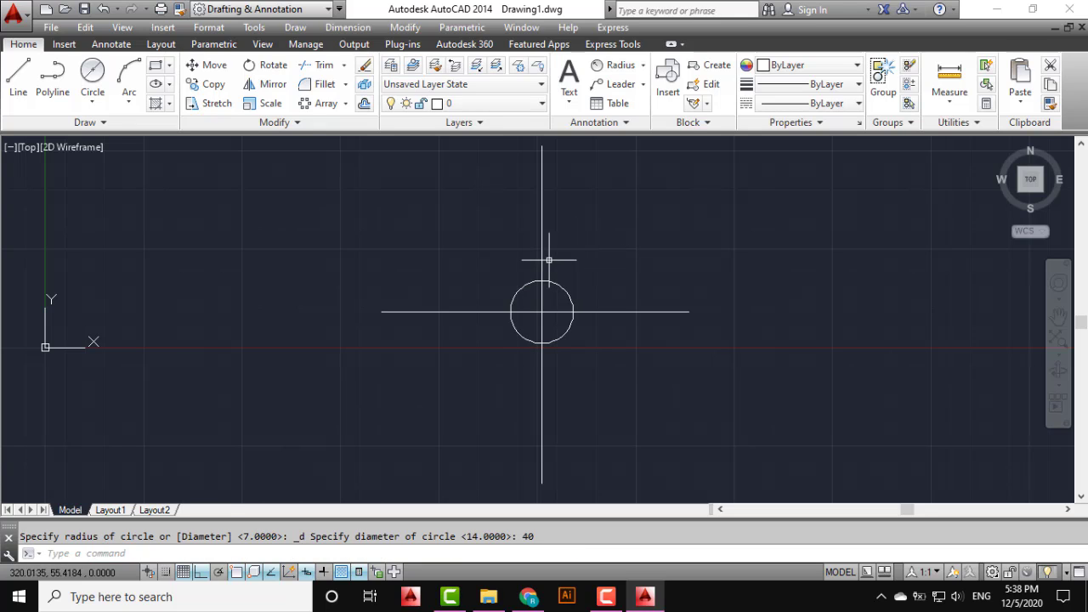
# - With Ortho off, draw a slanted line about 30 units long from the circle's center up and leftward past its edge
pyautogui.scroll(2, 563, 288)
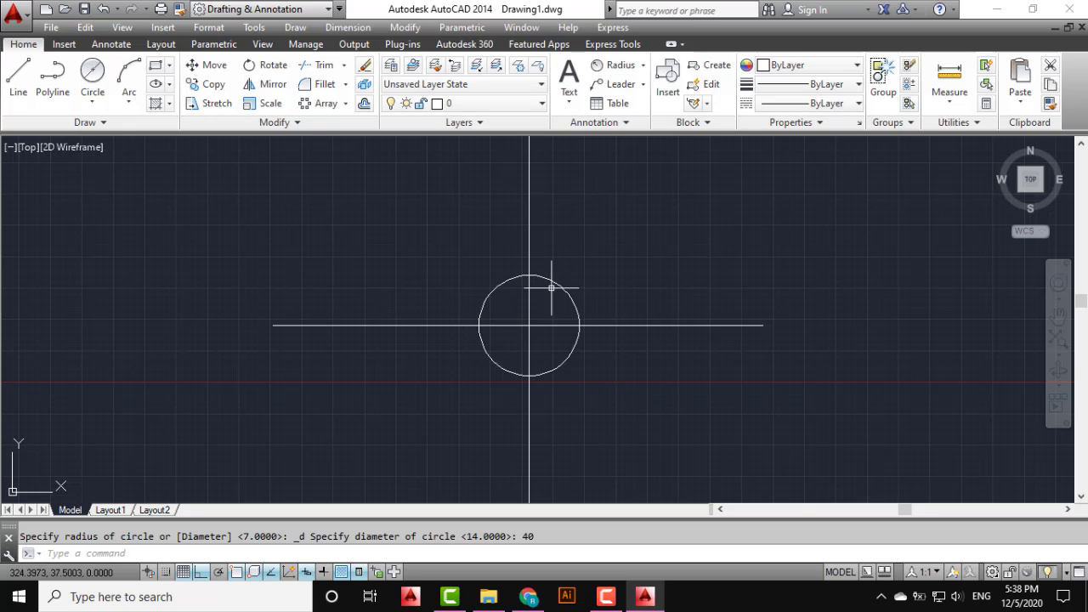
pyautogui.click(18, 77)
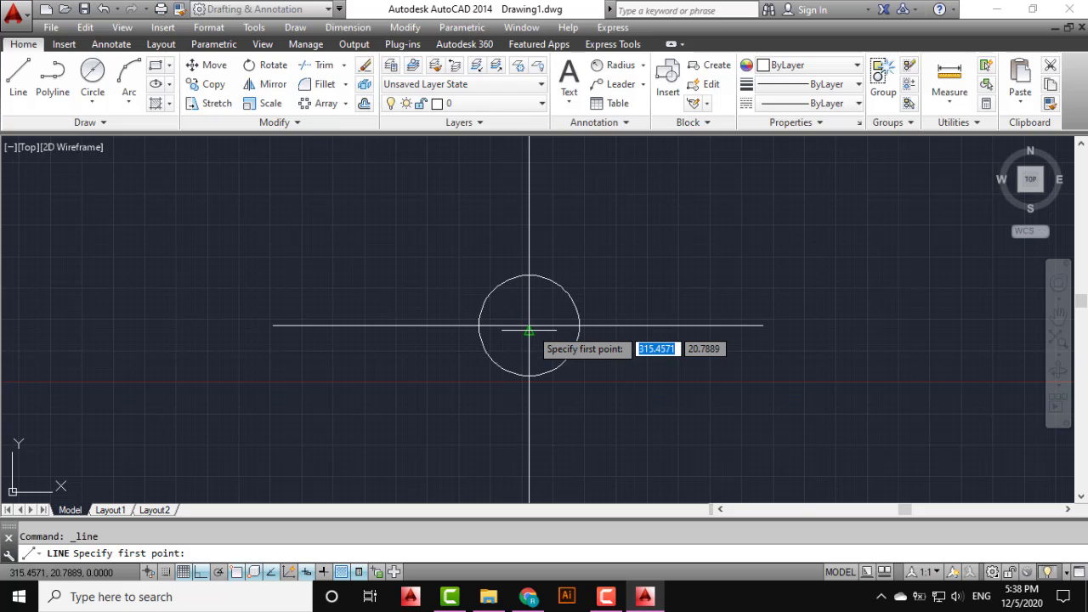
pyautogui.click(528, 325)
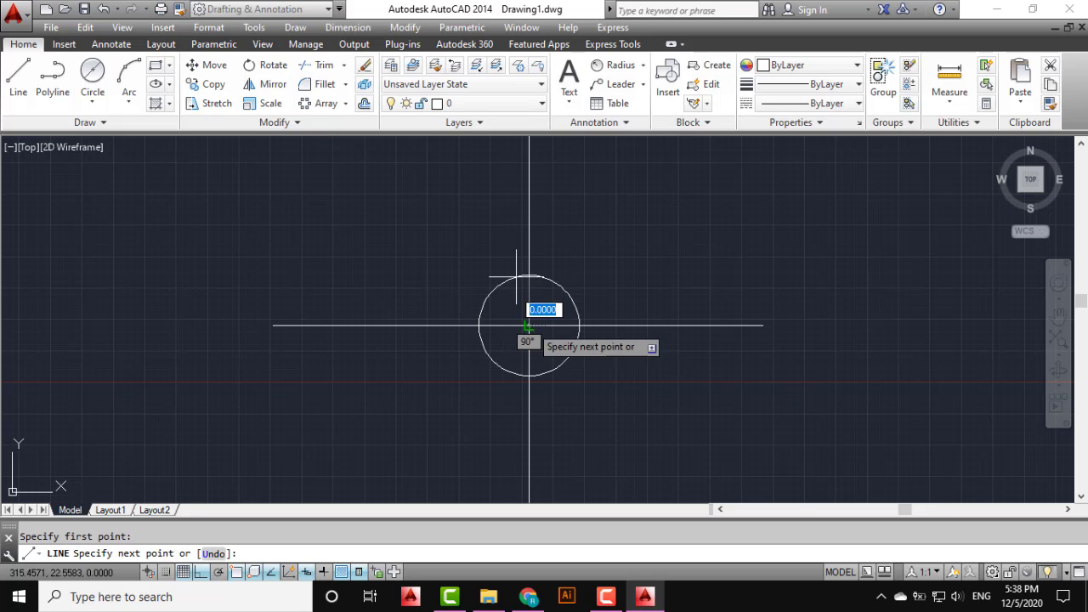
pyautogui.click(201, 572)
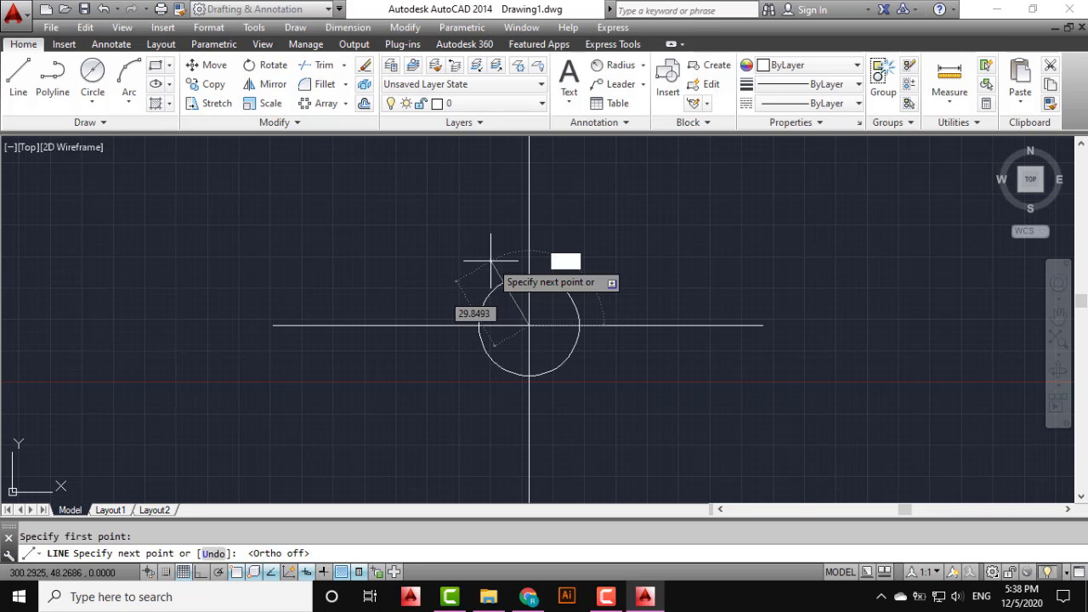
pyautogui.press('Return')
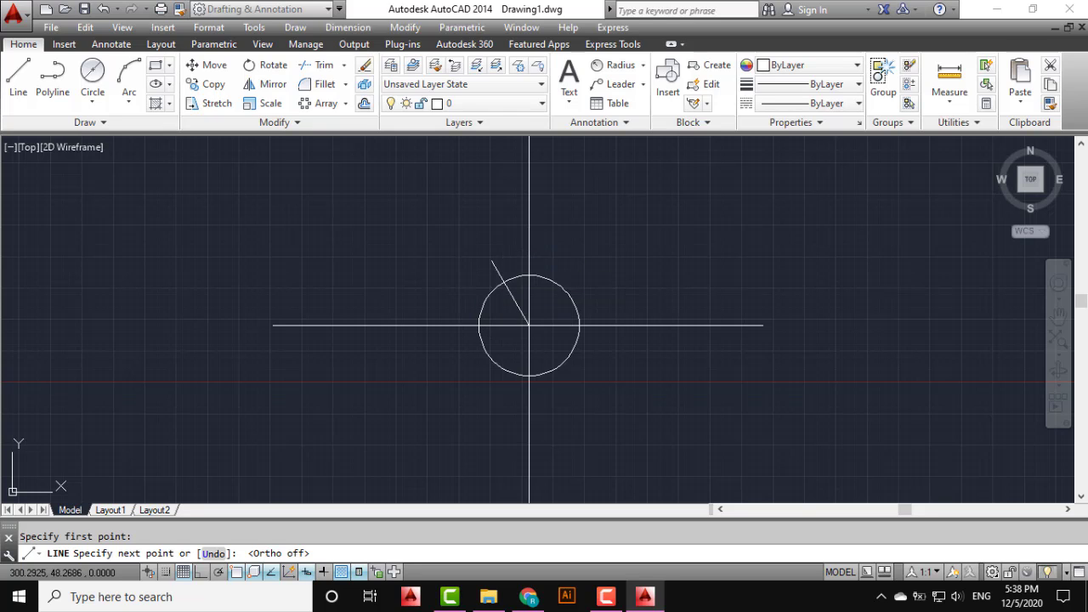
pyautogui.press('Escape')
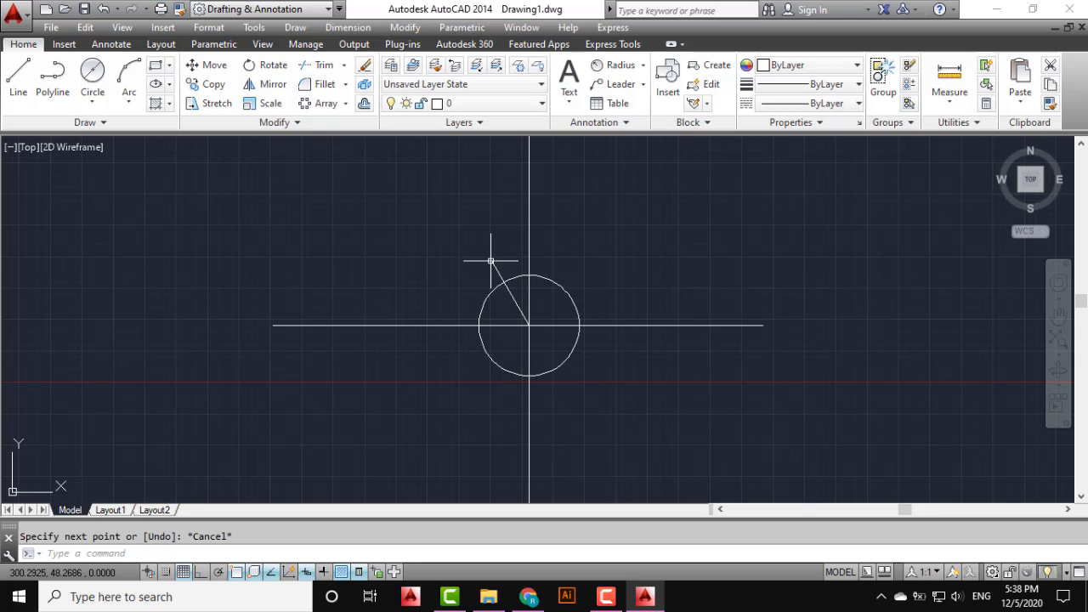
# - Draw a circle of radius 6 centered where the slanted line crosses the large circle
pyautogui.click(92, 102)
pyautogui.click(127, 127)
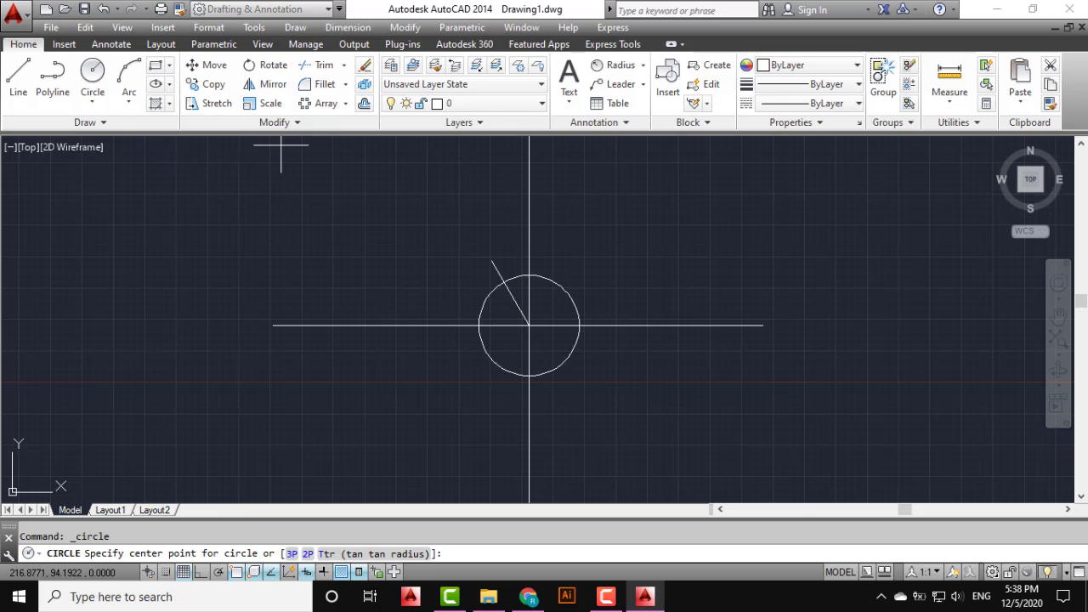
pyautogui.scroll(5, 501, 277)
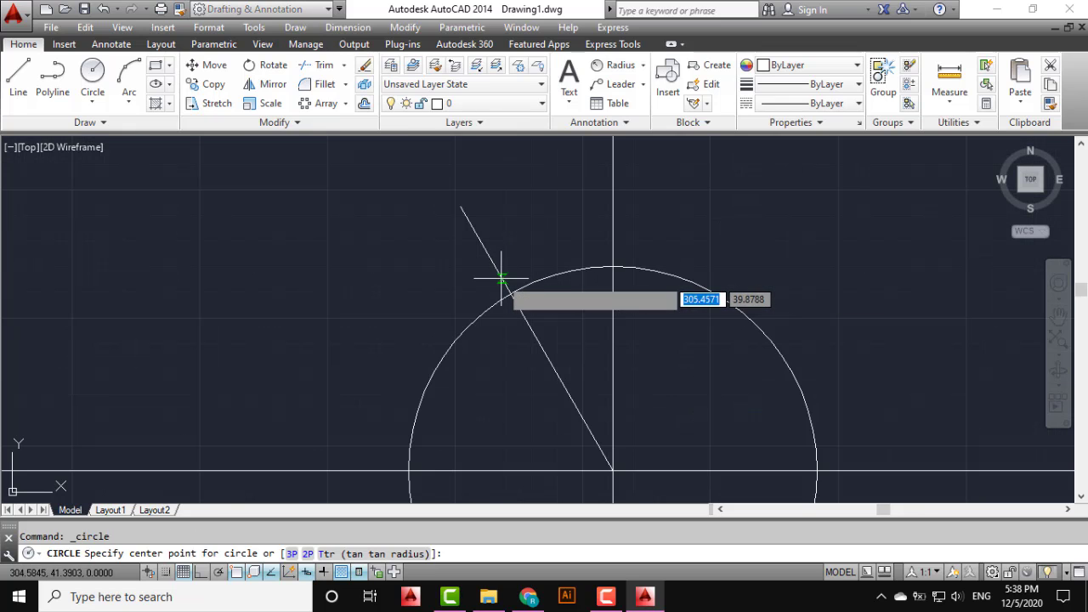
pyautogui.click(513, 296)
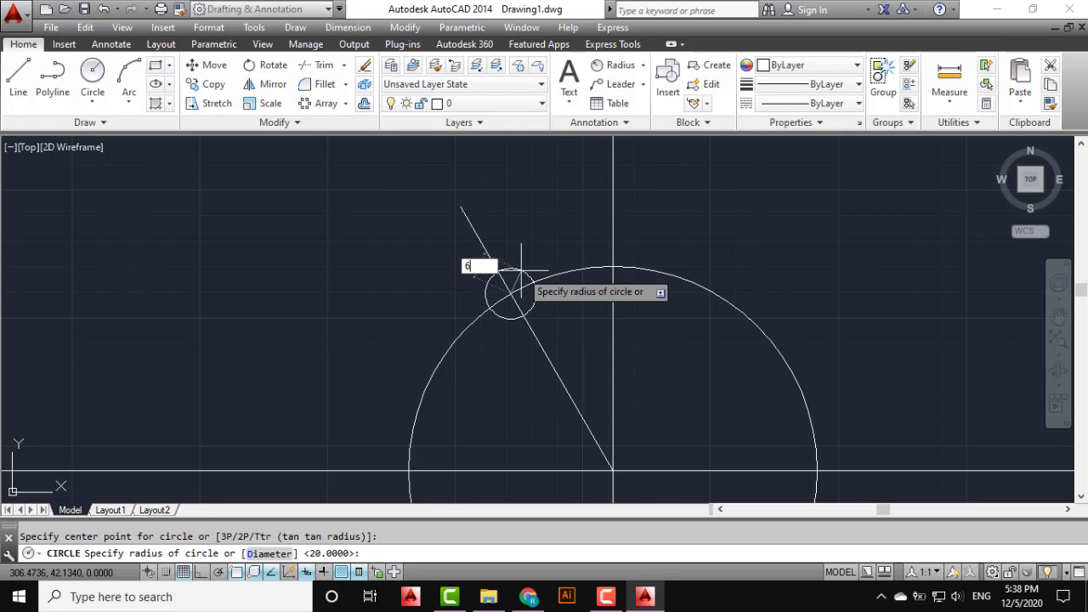
pyautogui.write('6')
pyautogui.press('Return')
# - Create a polar array of the small circle around the large circle's center with 6 items filling 360 degrees
pyautogui.scroll(-4, 521, 285)
pyautogui.moveTo(529, 299); pyautogui.dragTo(405, 295, button='middle')
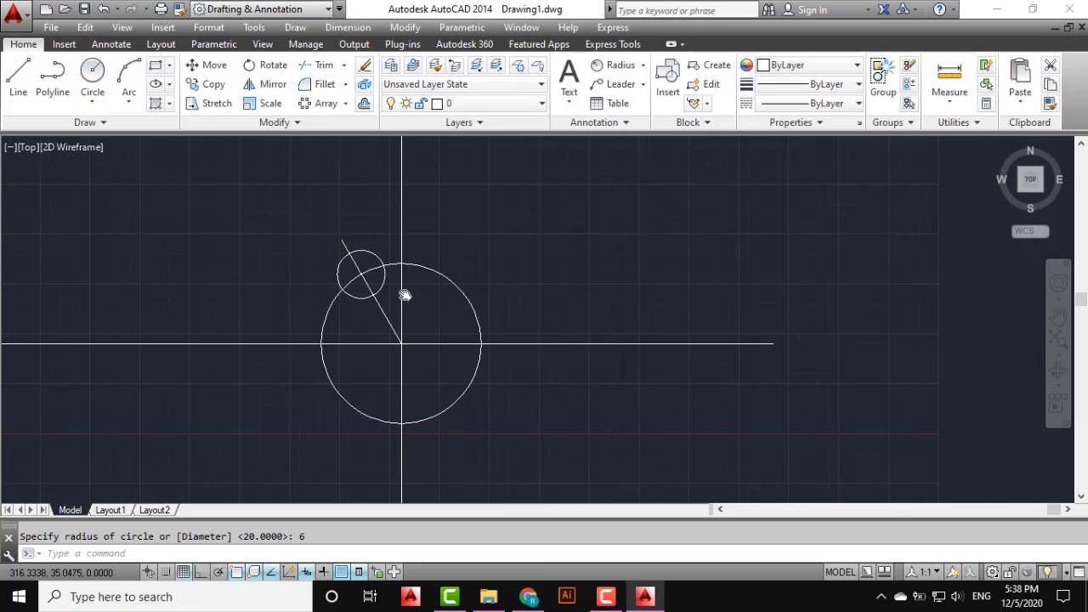
pyautogui.click(372, 241)
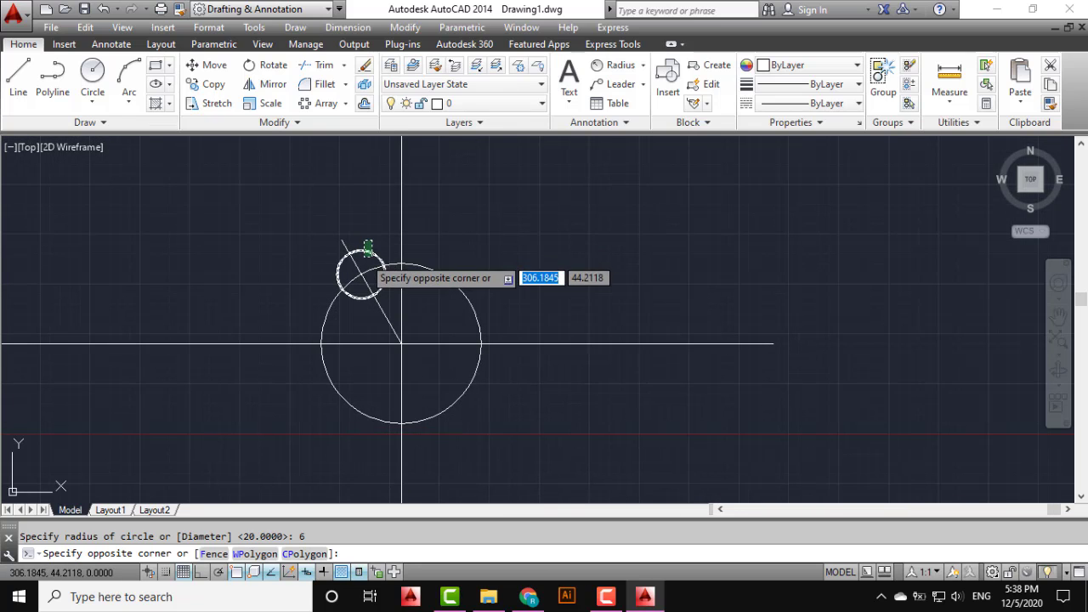
pyautogui.click(363, 256)
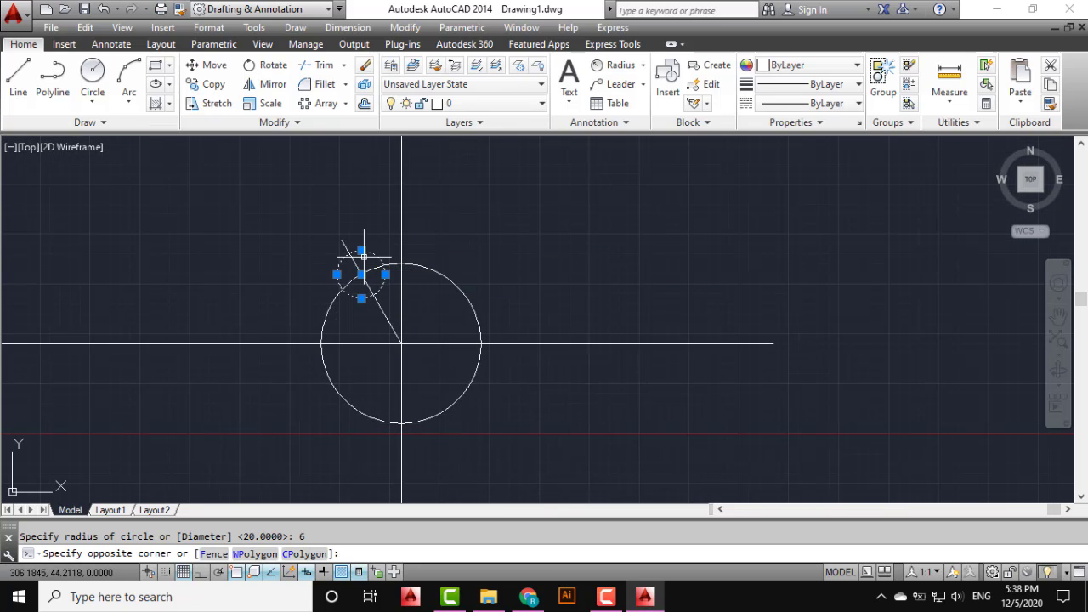
pyautogui.click(326, 103)
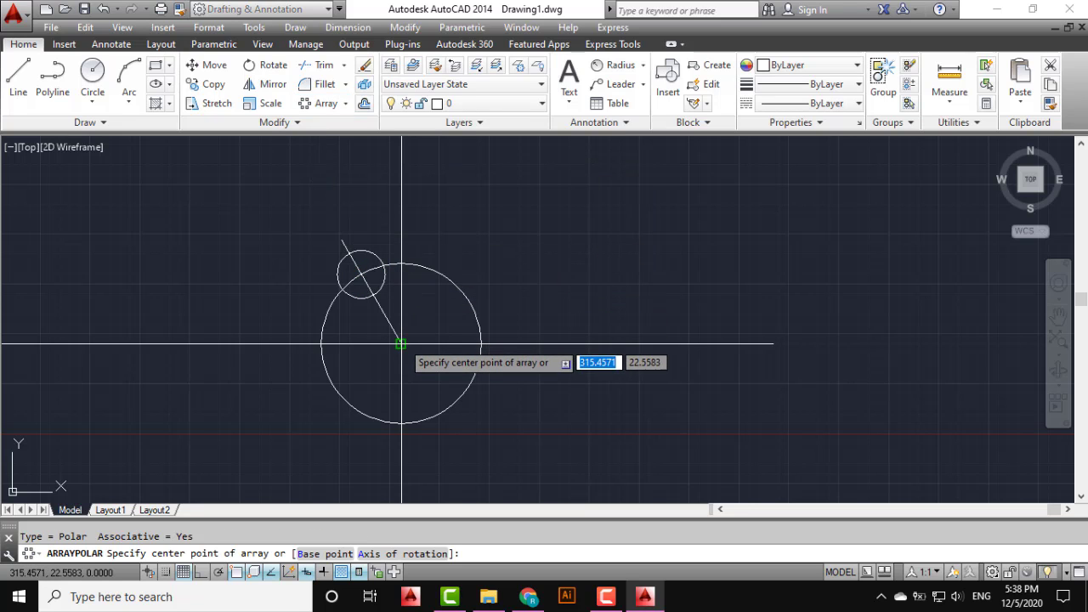
pyautogui.click(401, 344)
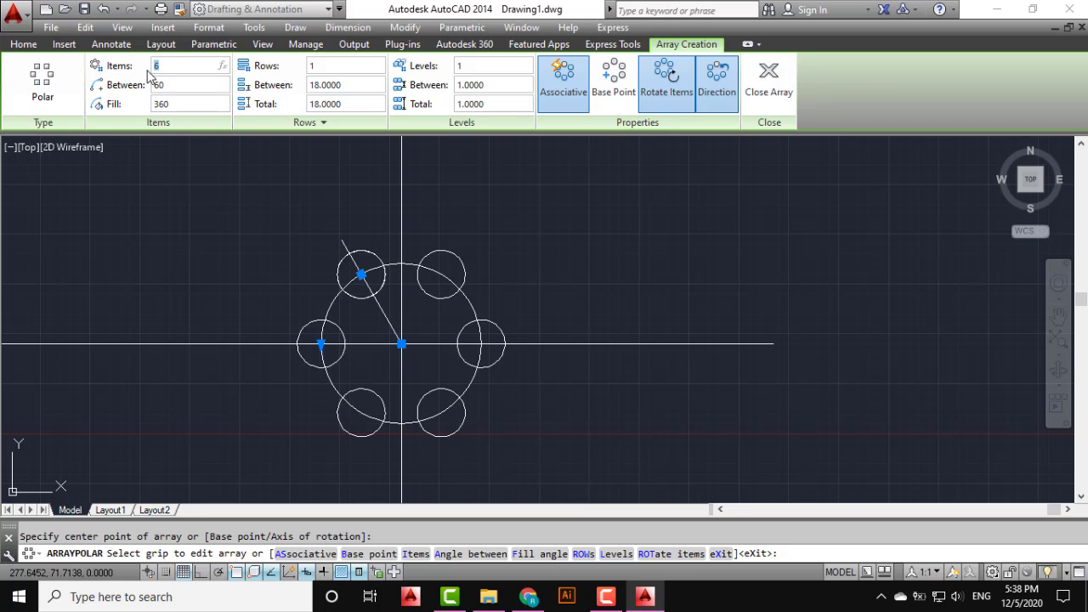
pyautogui.click(142, 216)
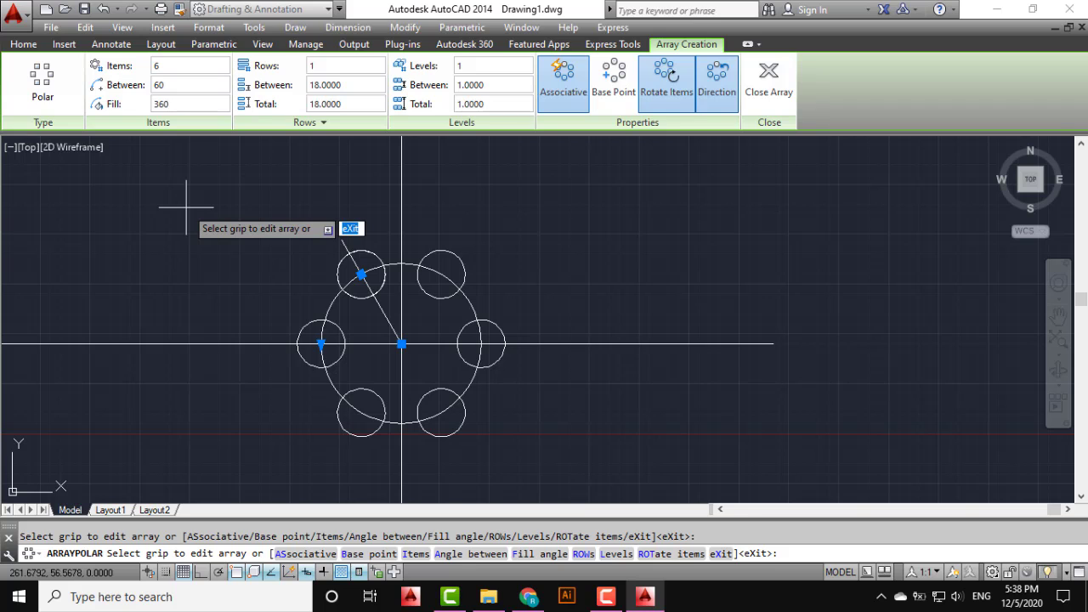
pyautogui.press('Return')
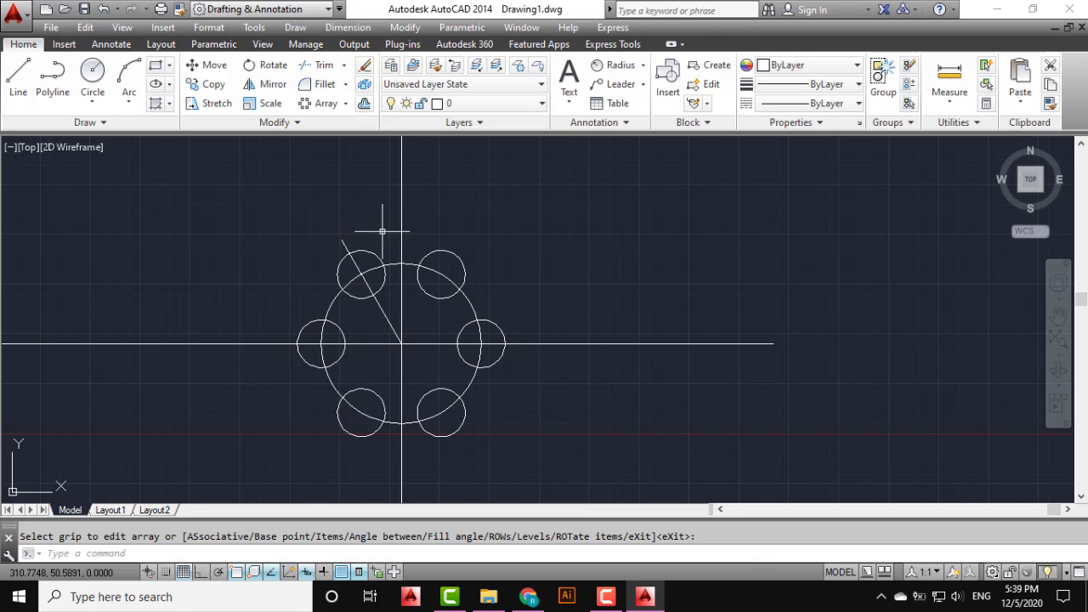
# - Explode the polar array of small circles into separate circles
pyautogui.click(366, 251)
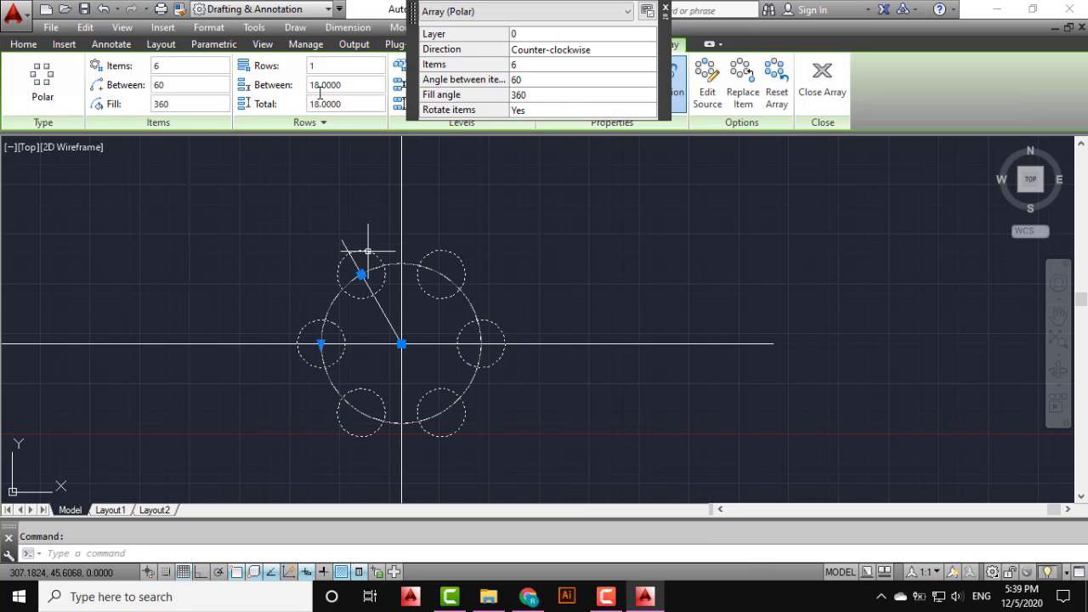
pyautogui.click(23, 45)
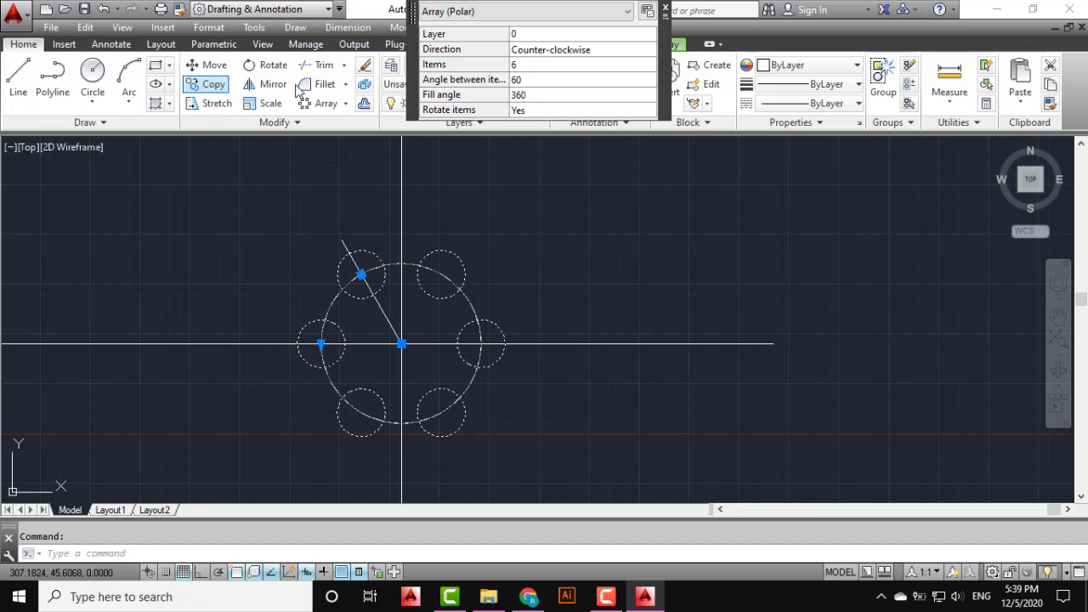
pyautogui.click(363, 89)
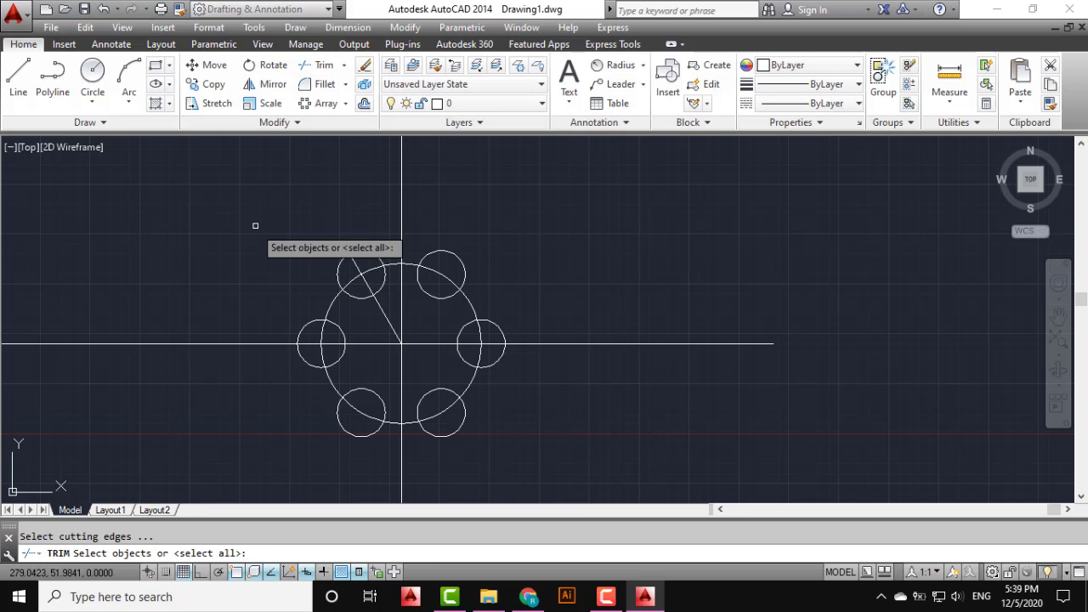
# - Using all objects as cutting edges, trim the upper-right and right small circles and the enclosed large-circle arcs into open notches
pyautogui.press('Return')
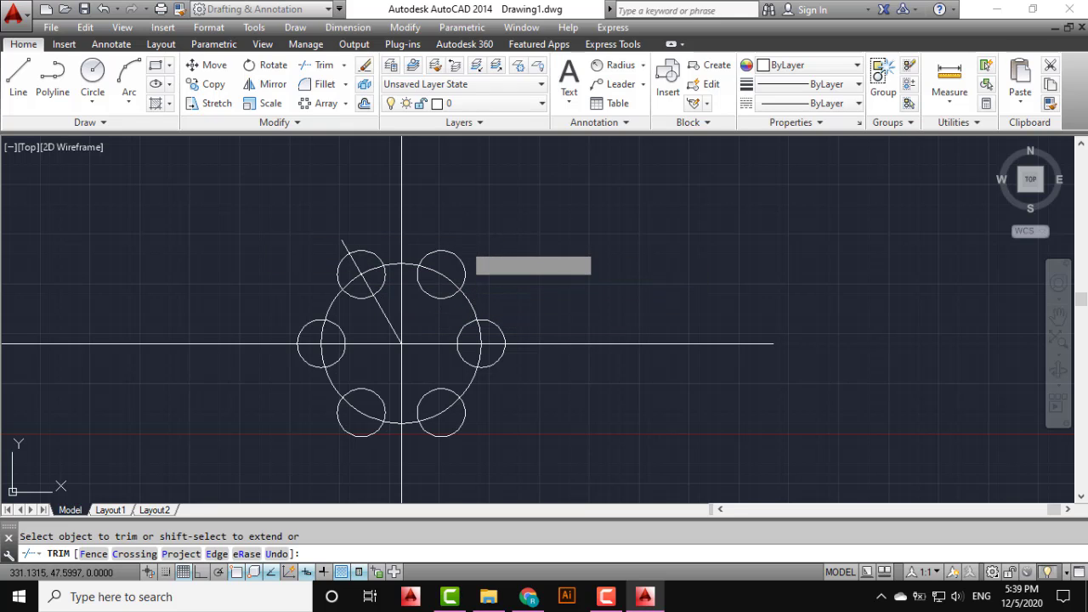
pyautogui.click(464, 245)
pyautogui.click(436, 277)
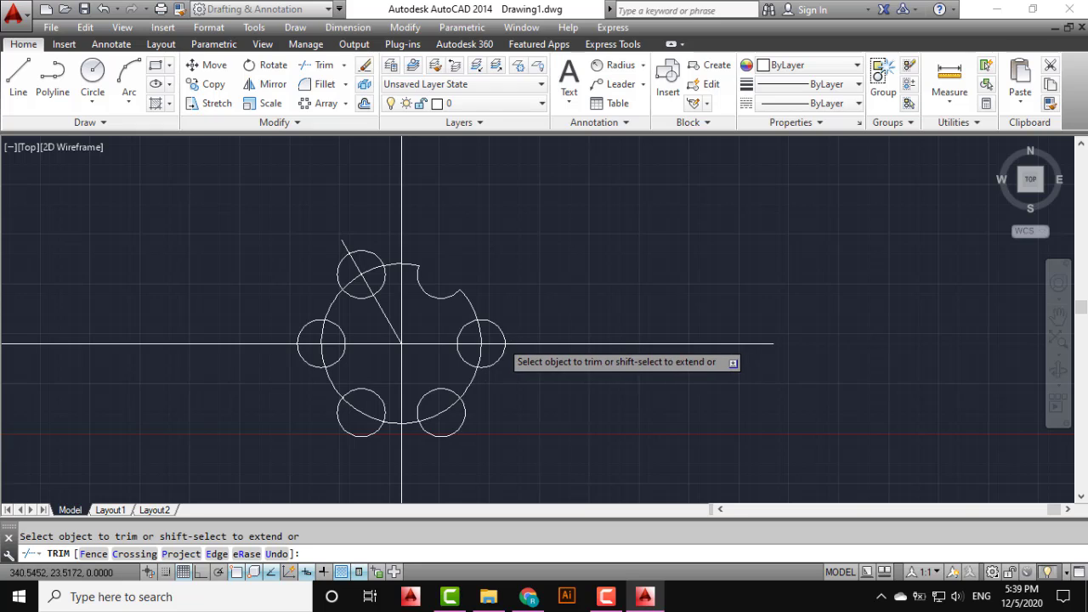
pyautogui.scroll(2, 502, 342)
pyautogui.click(513, 323)
pyautogui.click(460, 337)
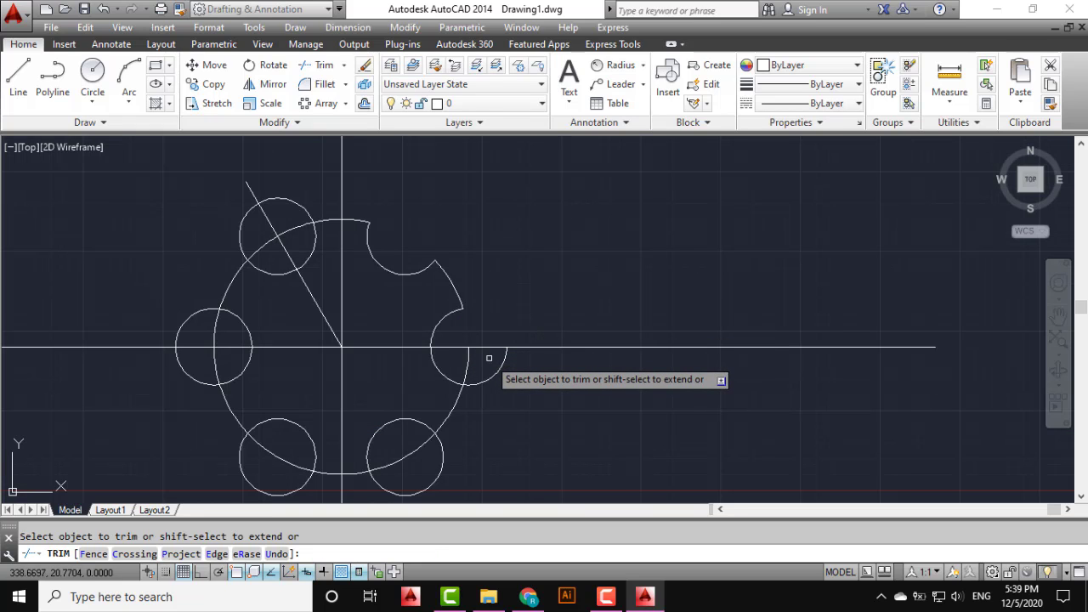
pyautogui.click(528, 359)
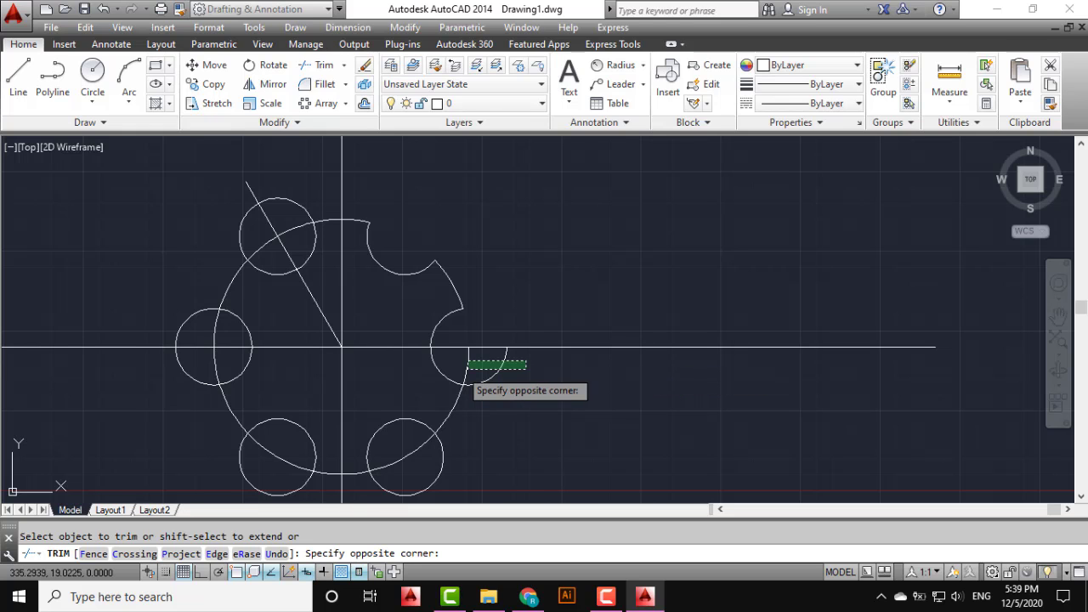
pyautogui.click(456, 370)
# - Trim the lower-right and lower-left small circles and the enclosed arcs of the large circle into open notches
pyautogui.moveTo(462, 382); pyautogui.dragTo(524, 292, button='middle')
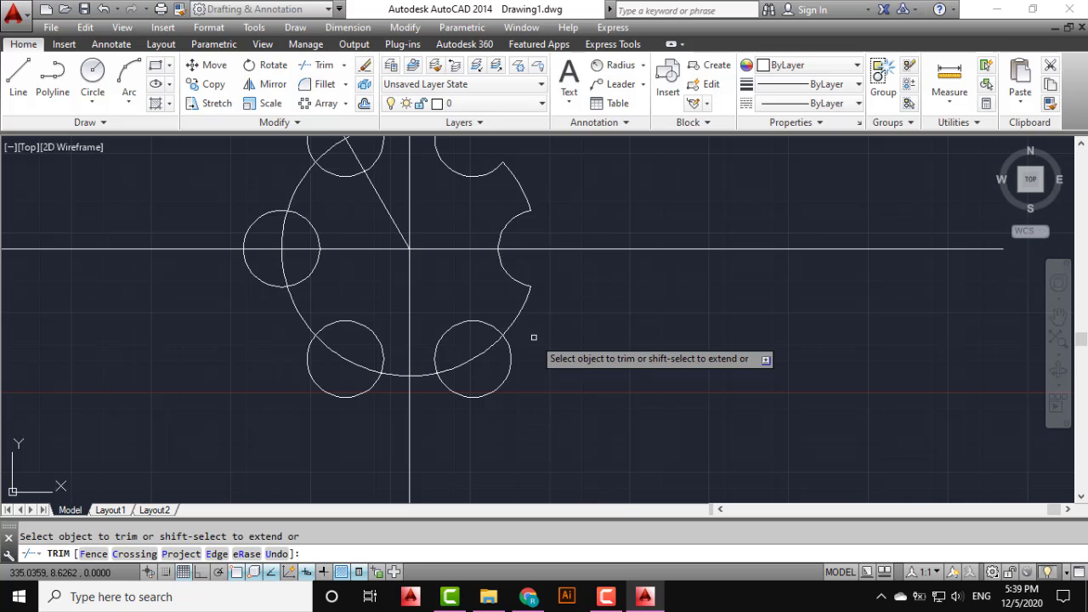
pyautogui.click(501, 410)
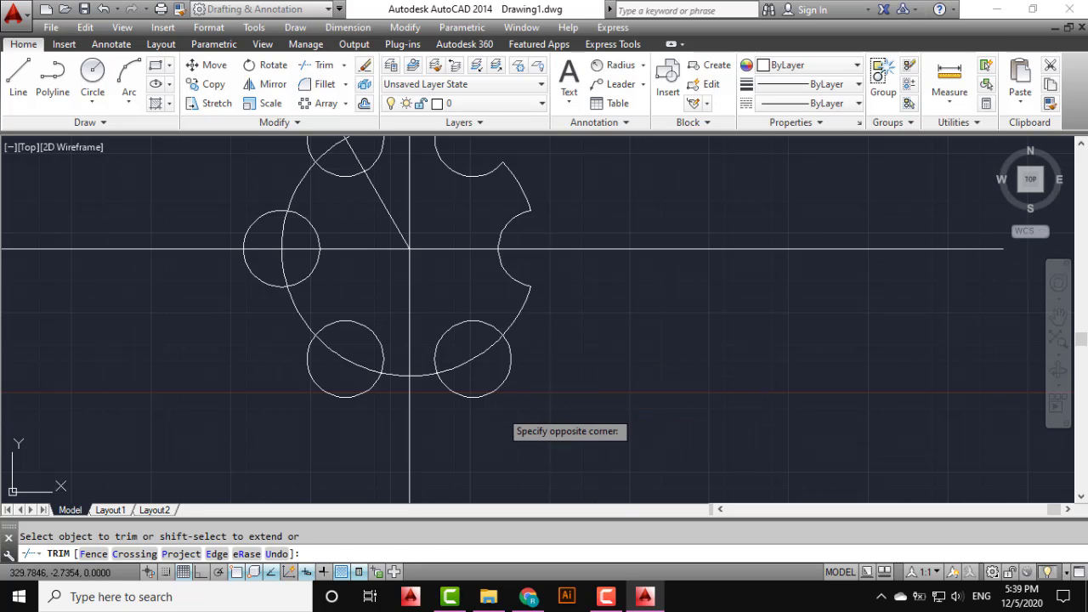
pyautogui.click(462, 352)
pyautogui.moveTo(451, 345); pyautogui.dragTo(552, 320, button='middle')
pyautogui.click(461, 393)
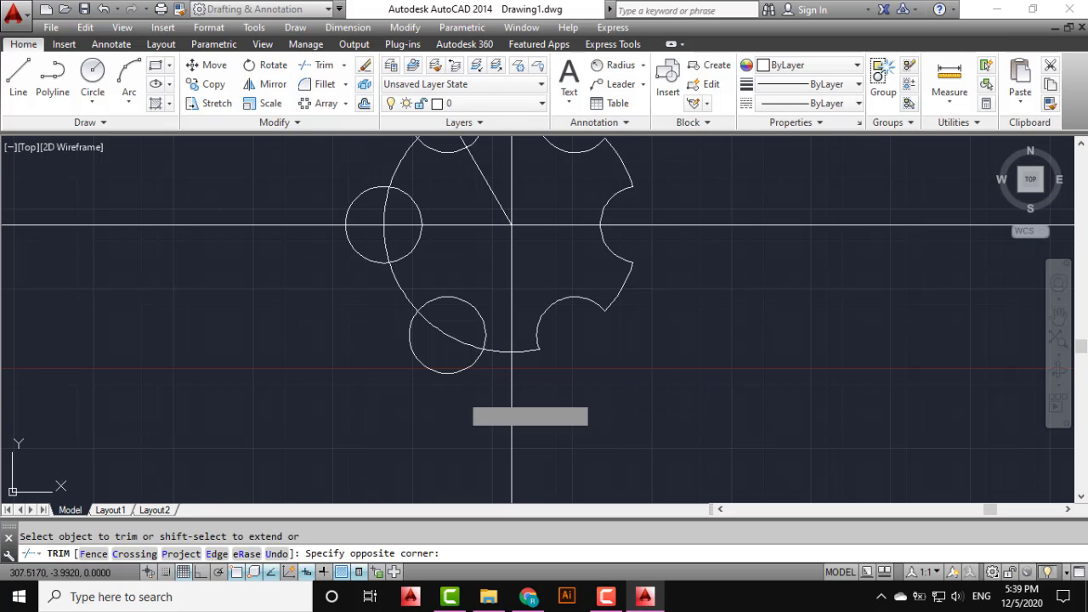
pyautogui.click(449, 330)
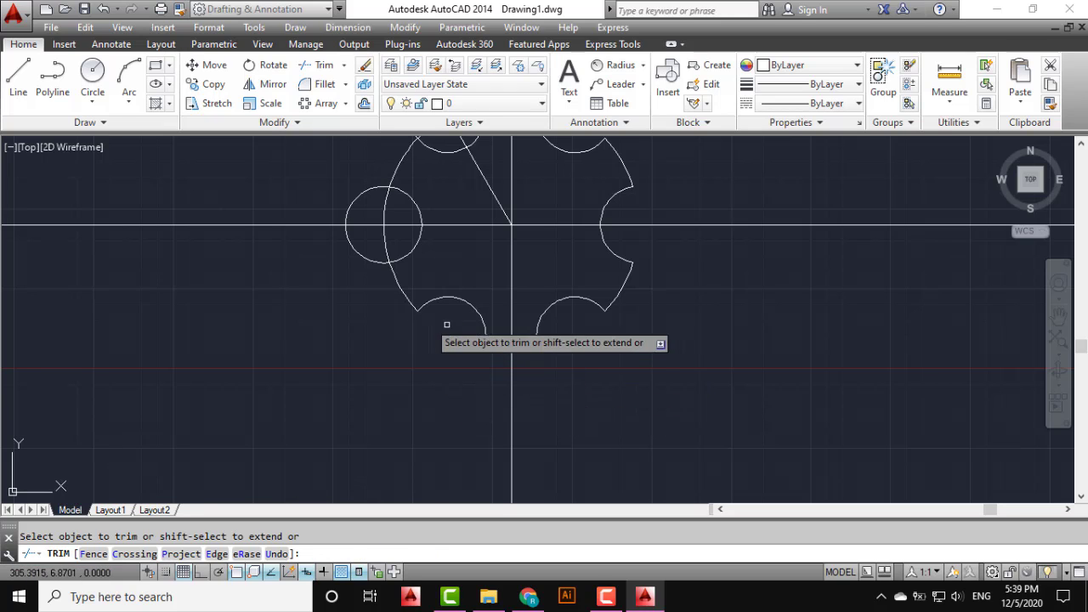
# - Trim the left small circle's outer half and the large-circle arc inside it, above and below the horizontal centerline
pyautogui.click(393, 247)
pyautogui.click(325, 246)
pyautogui.moveTo(383, 238); pyautogui.dragTo(324, 315, button='middle')
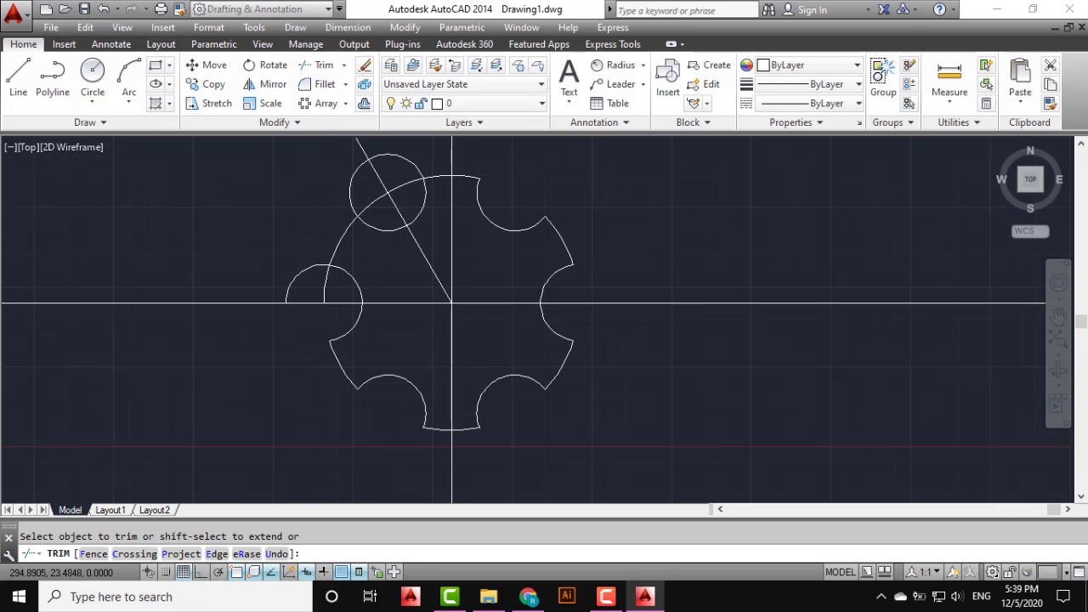
pyautogui.click(338, 293)
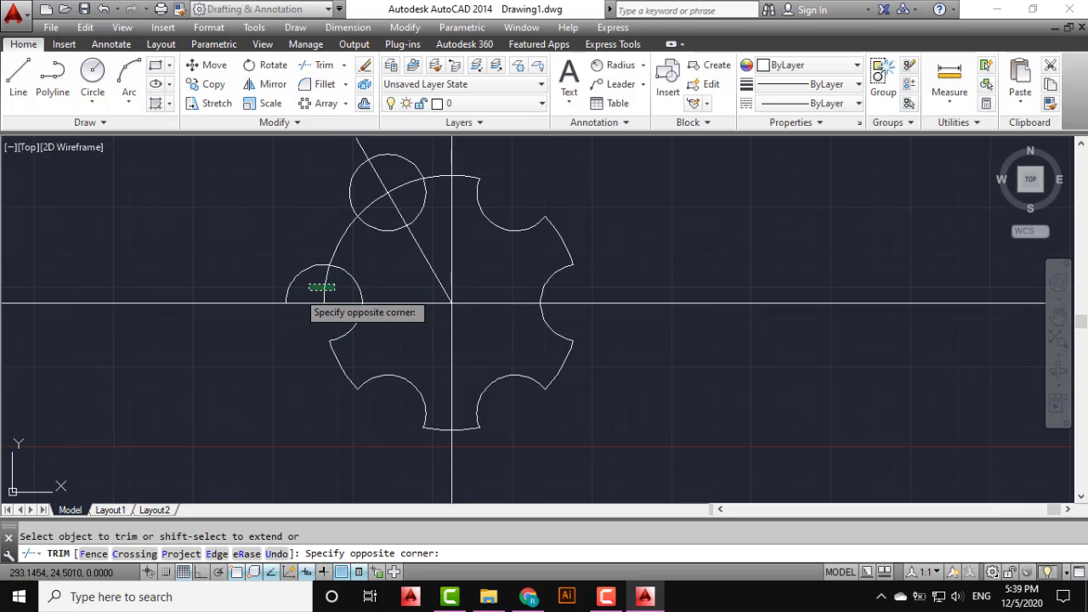
pyautogui.click(278, 293)
pyautogui.click(344, 272)
# - Trim the upper-left small circle's outer part and the large-circle arc inside it, on both sides of the slanted line
pyautogui.moveTo(344, 272); pyautogui.dragTo(250, 346, button='middle')
pyautogui.scroll(3, 259, 319)
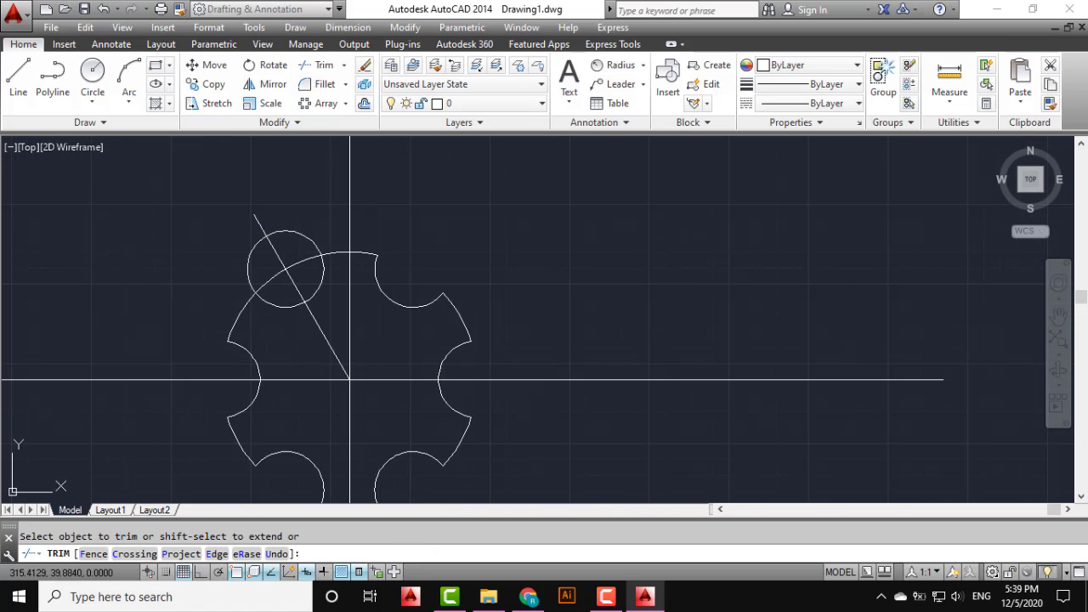
pyautogui.click(306, 210)
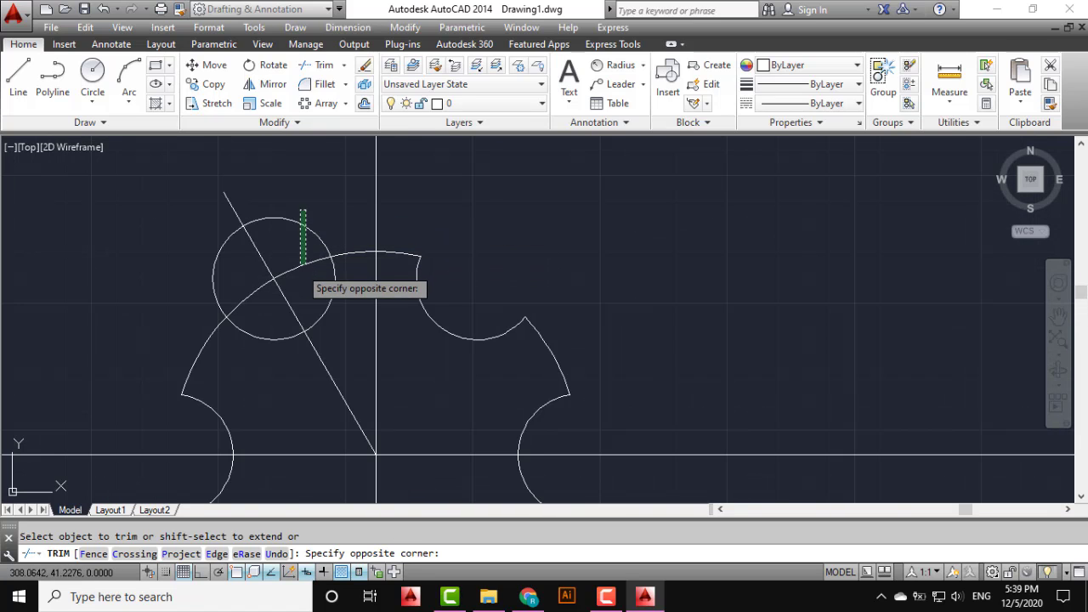
pyautogui.click(298, 273)
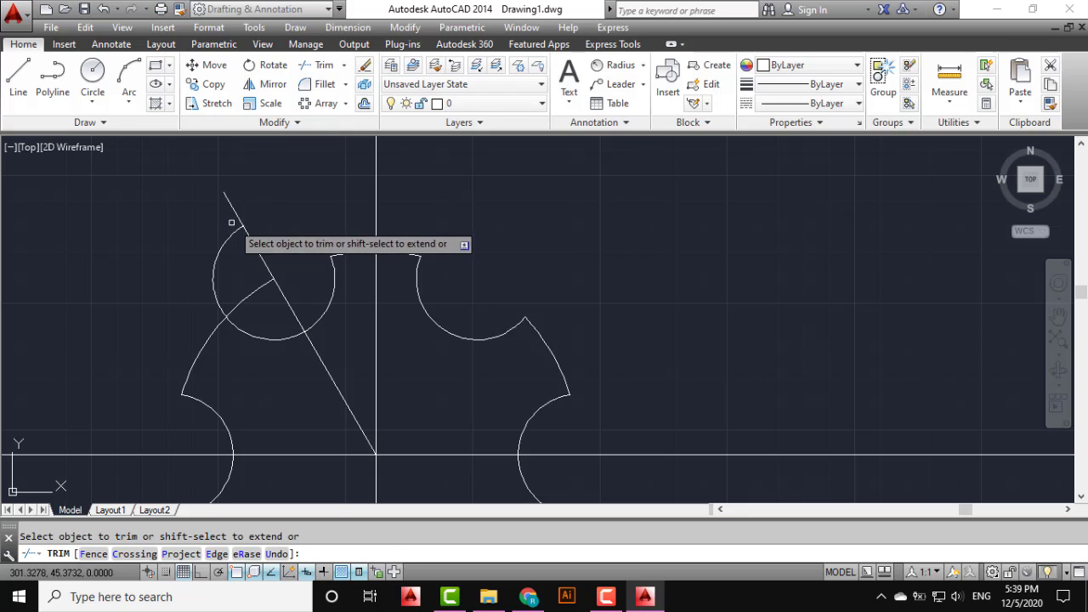
pyautogui.click(231, 315)
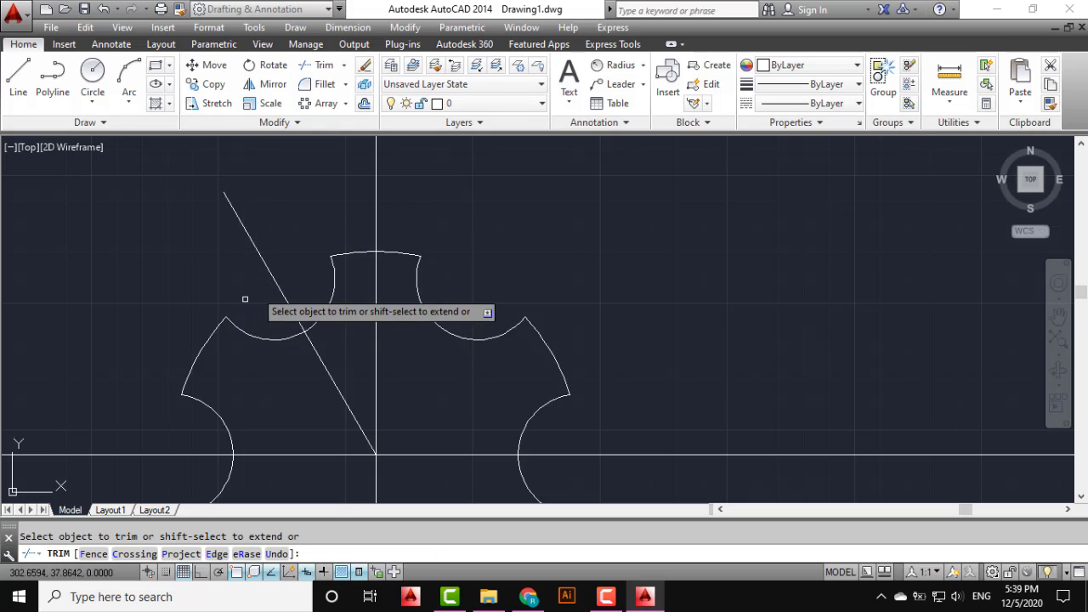
pyautogui.press('Escape')
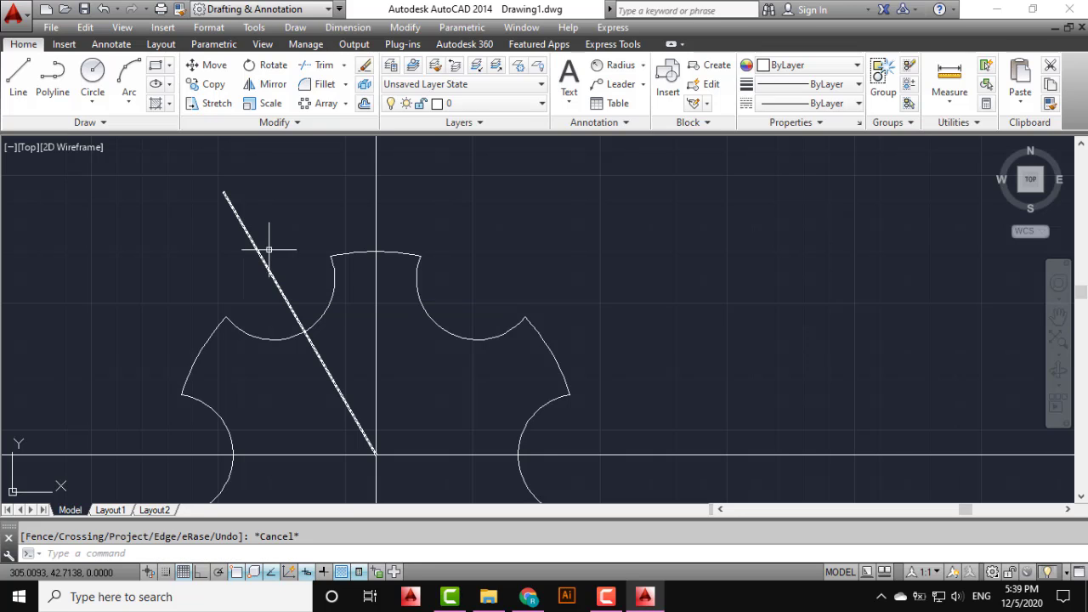
# - Delete the slanted construction line running from the center through the upper-left notch
pyautogui.click(263, 243)
pyautogui.click(243, 263)
pyautogui.press('Delete')
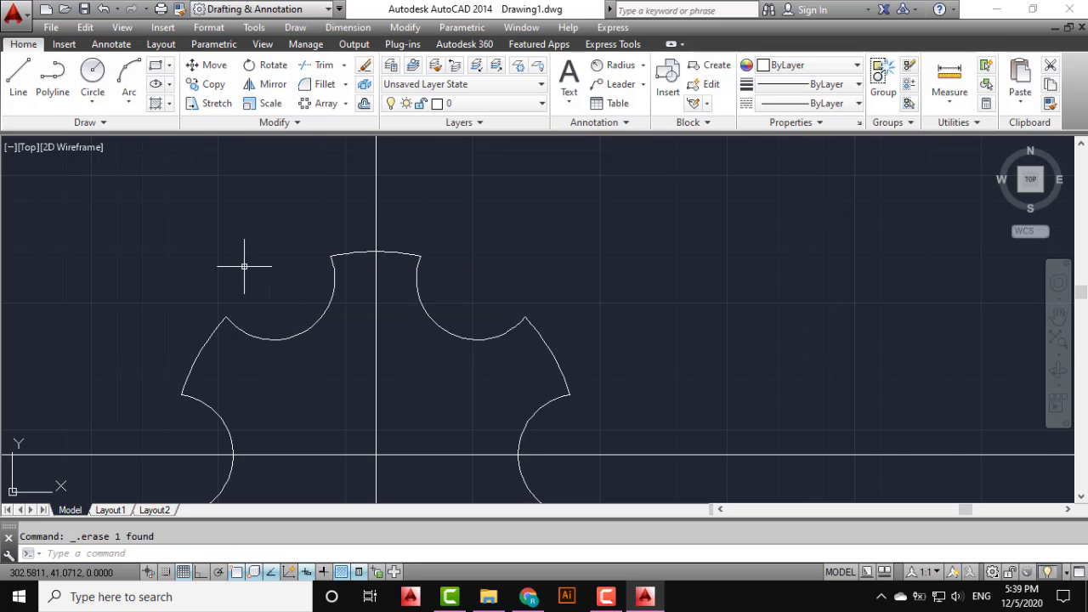
# - Offset the horizontal centerline 26 units downward, and offset the resulting line another 24 units downward
pyautogui.scroll(-5, 243, 263)
pyautogui.moveTo(354, 290); pyautogui.dragTo(425, 286, button='middle')
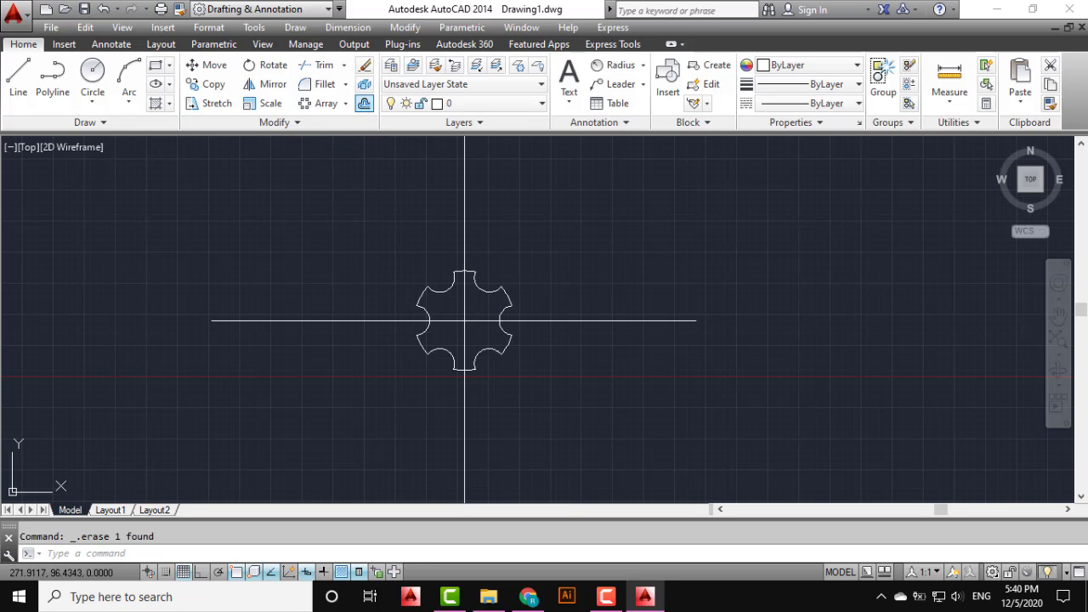
pyautogui.click(364, 103)
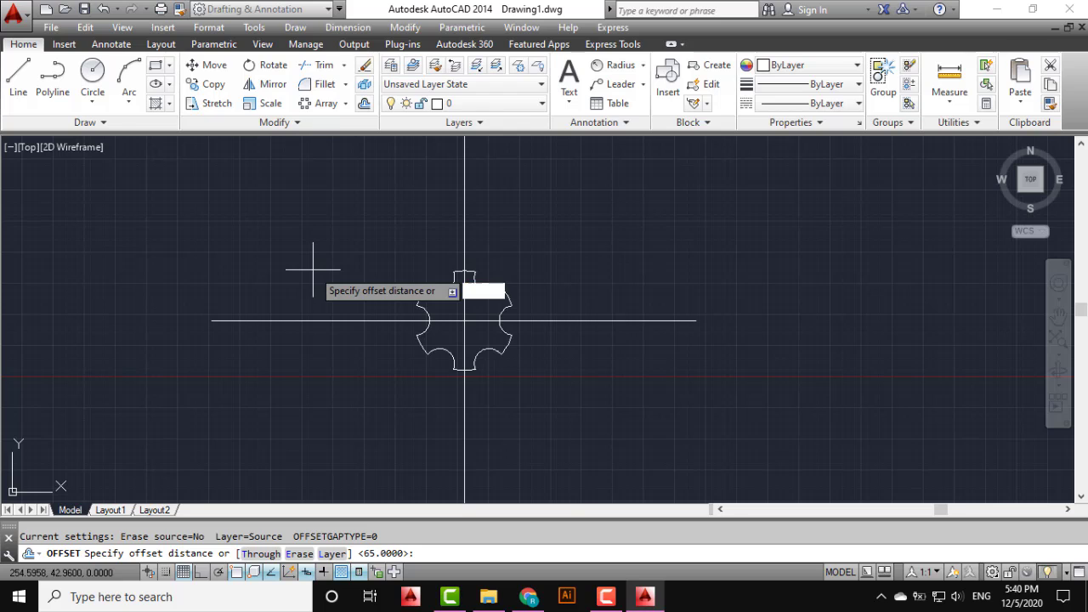
pyautogui.write('26')
pyautogui.press('Return')
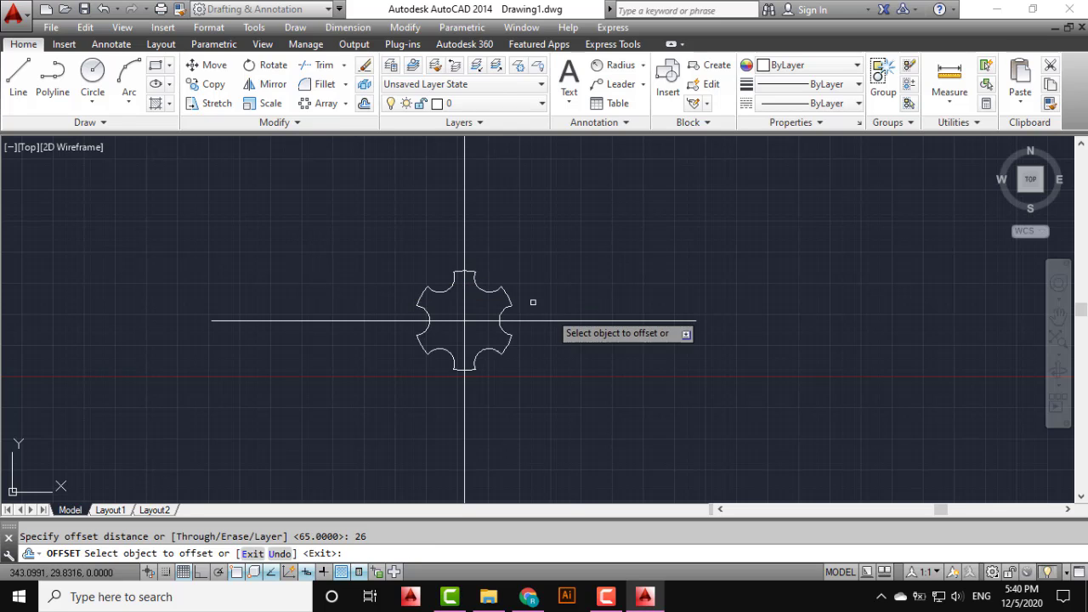
pyautogui.click(553, 320)
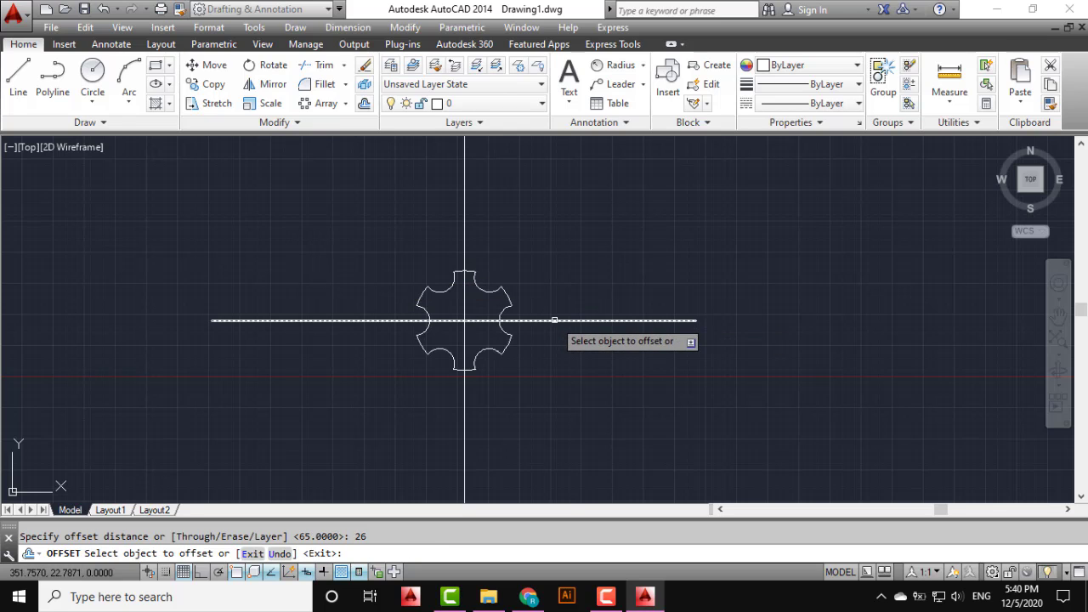
pyautogui.click(544, 384)
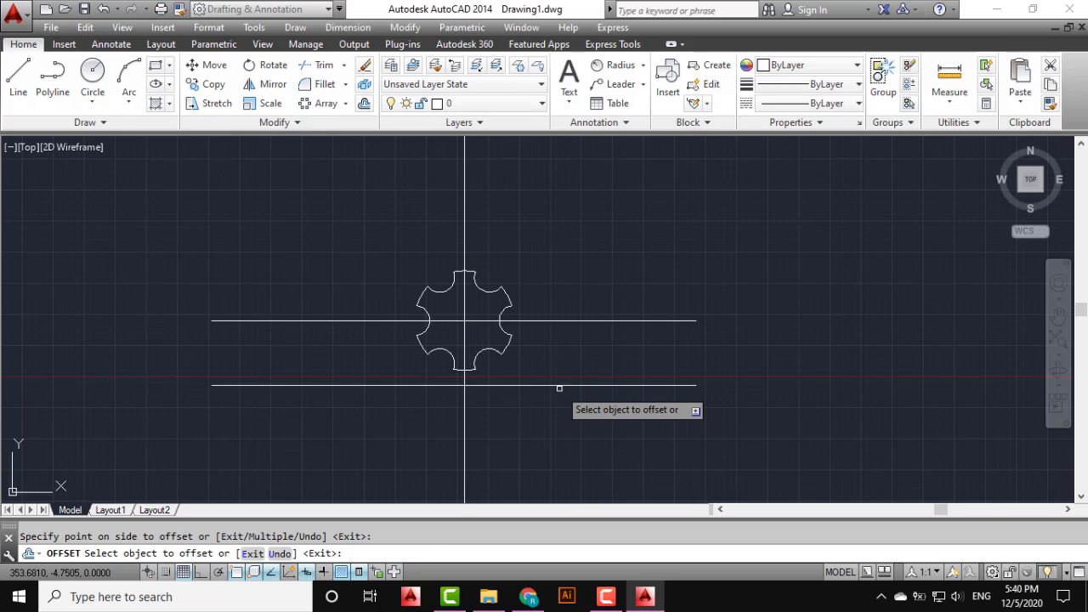
pyautogui.click(560, 385)
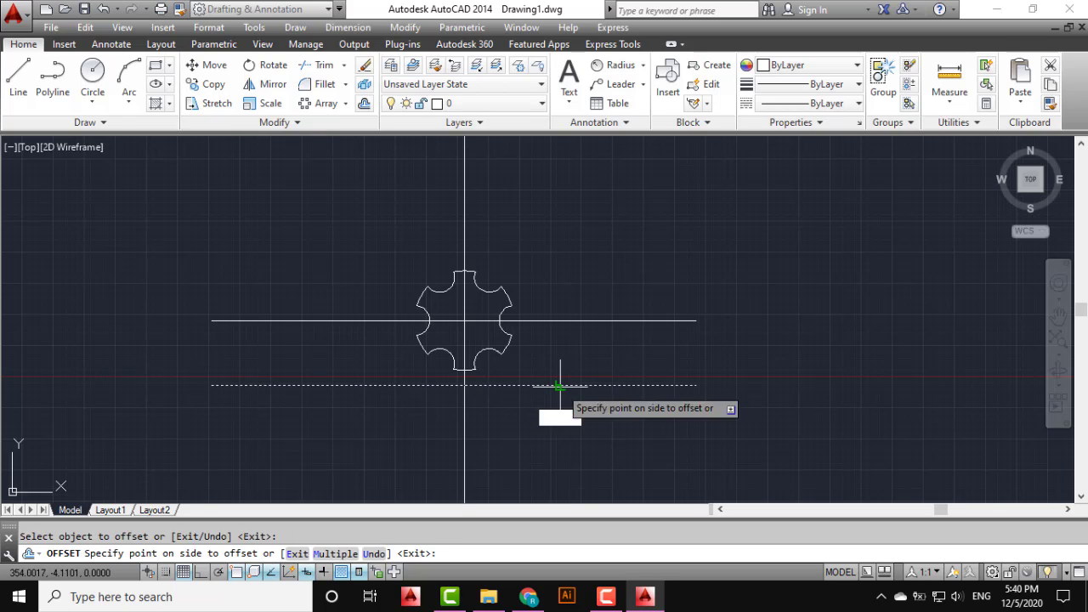
pyautogui.click(558, 451)
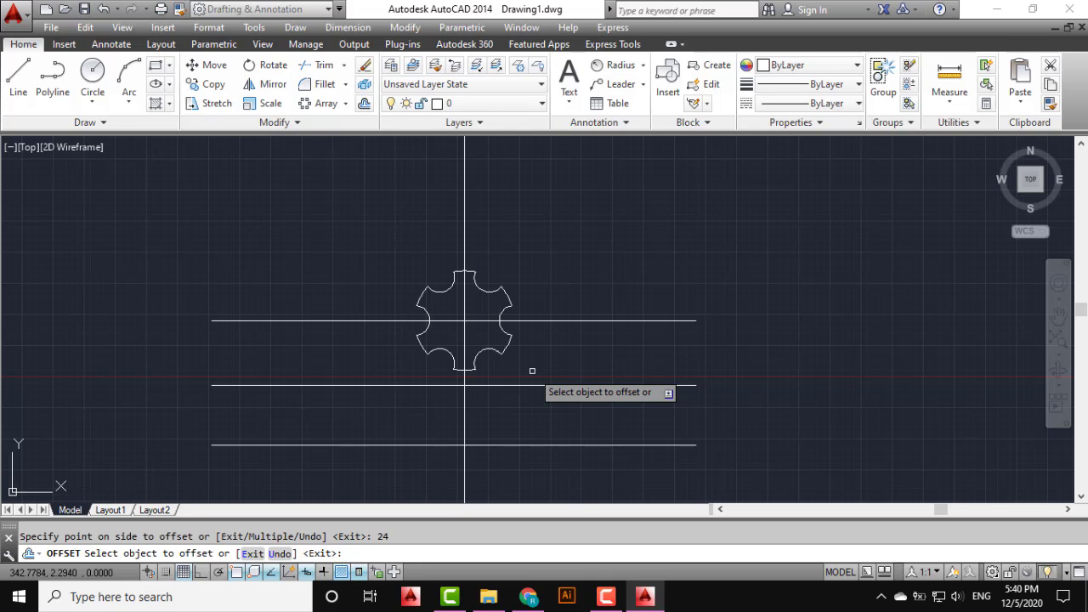
# - Offset the vertical centerline 47 units to the right and 47 units to the left
pyautogui.click(464, 410)
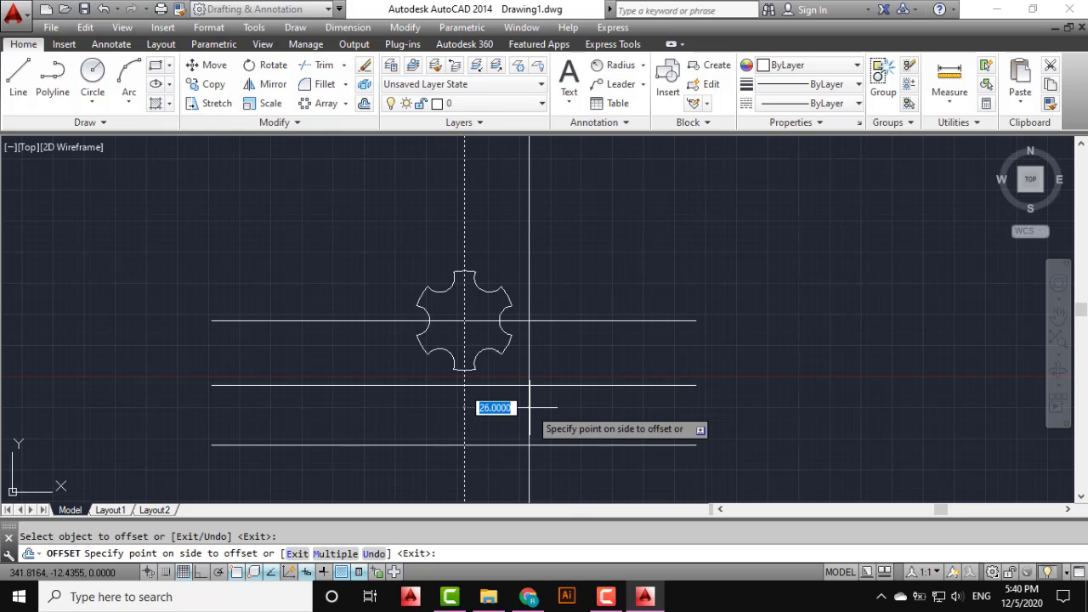
pyautogui.write('7')
pyautogui.press('Return')
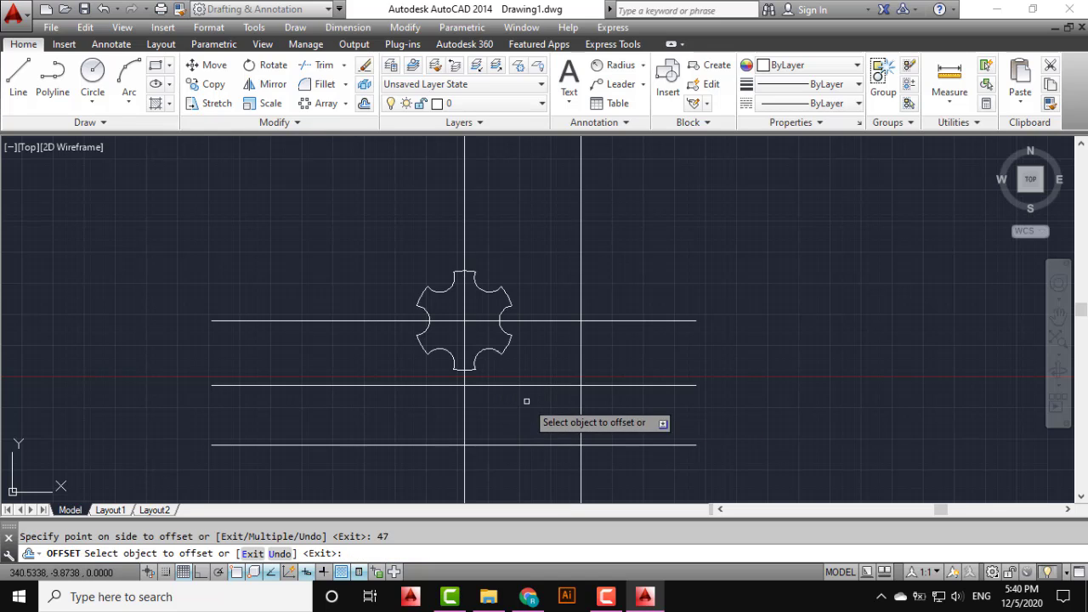
pyautogui.click(466, 409)
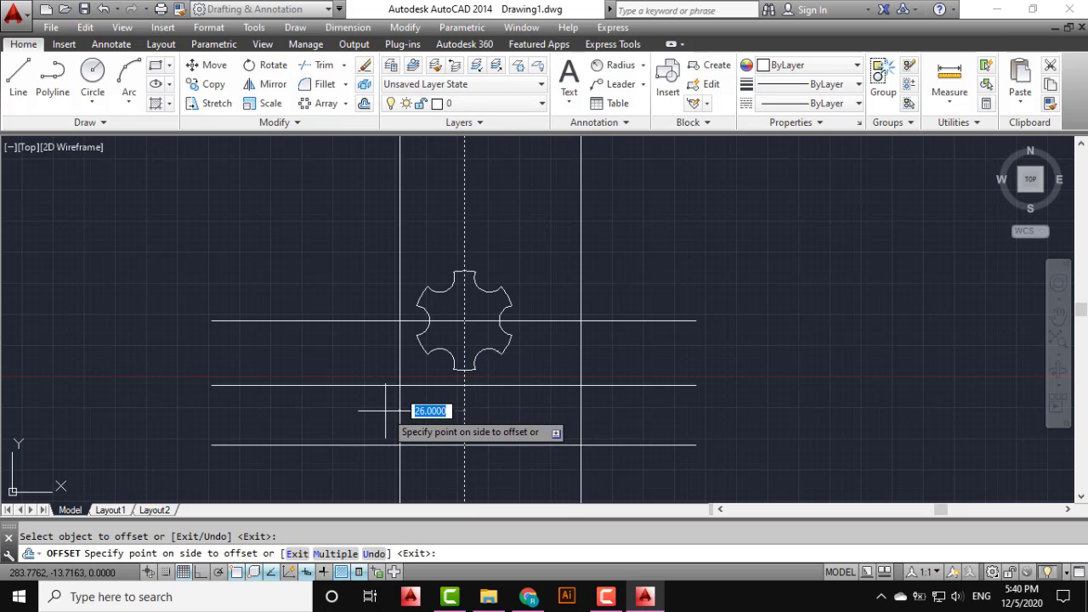
pyautogui.click(384, 410)
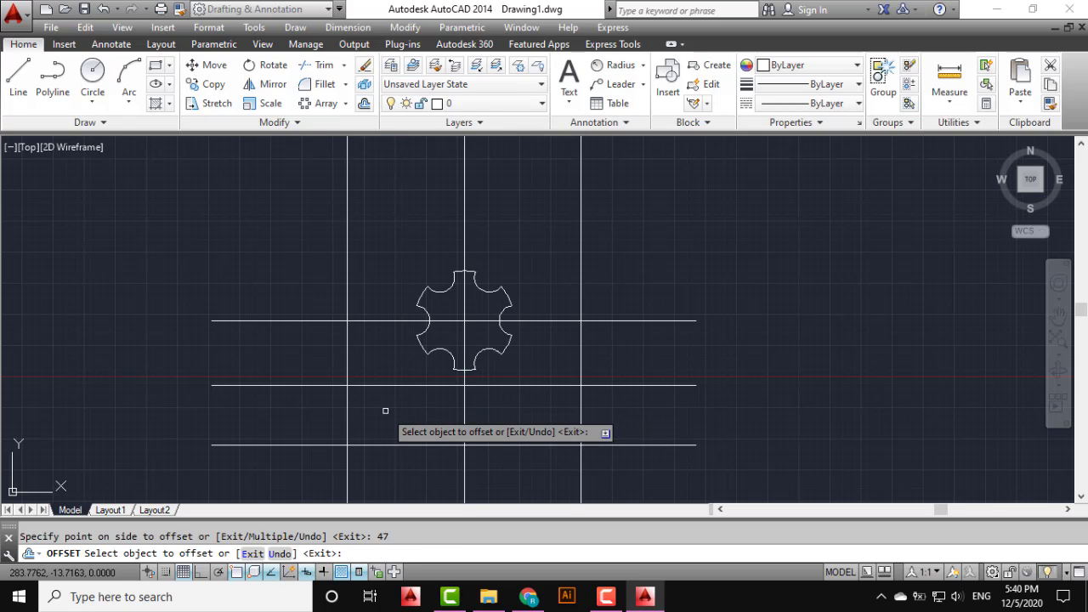
# - Draw a circle of radius 10 centered where the left vertical line crosses the middle horizontal line
pyautogui.click(96, 103)
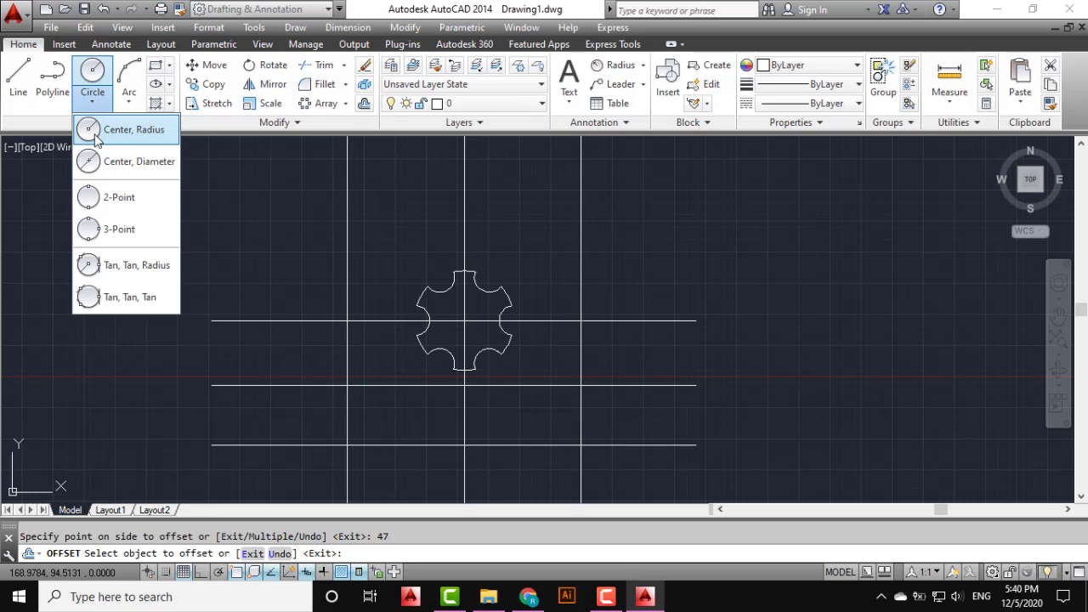
pyautogui.click(110, 130)
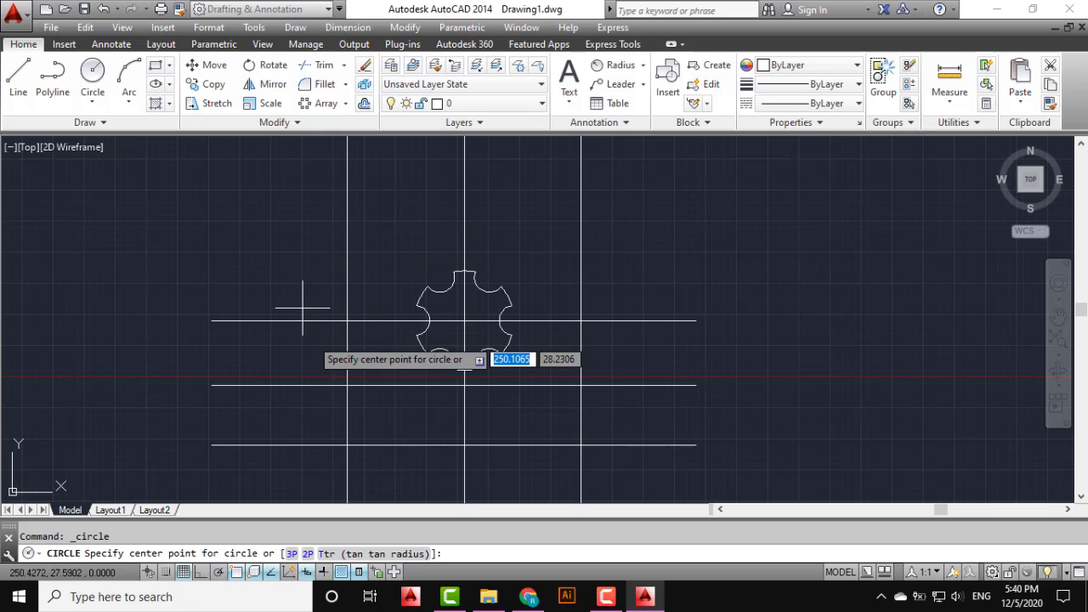
pyautogui.moveTo(401, 428); pyautogui.dragTo(413, 377, button='middle')
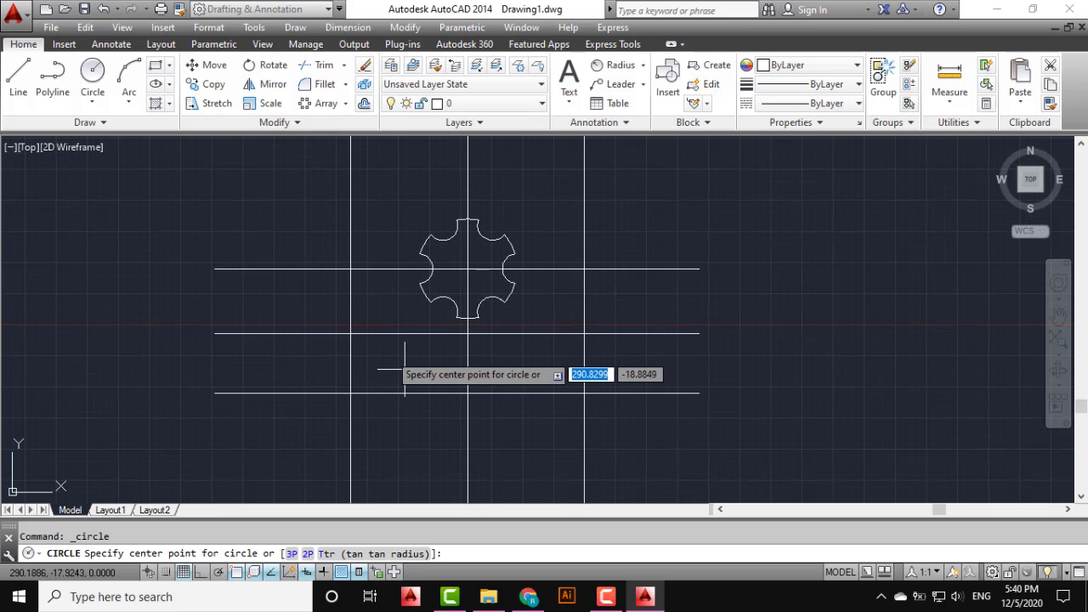
pyautogui.click(352, 333)
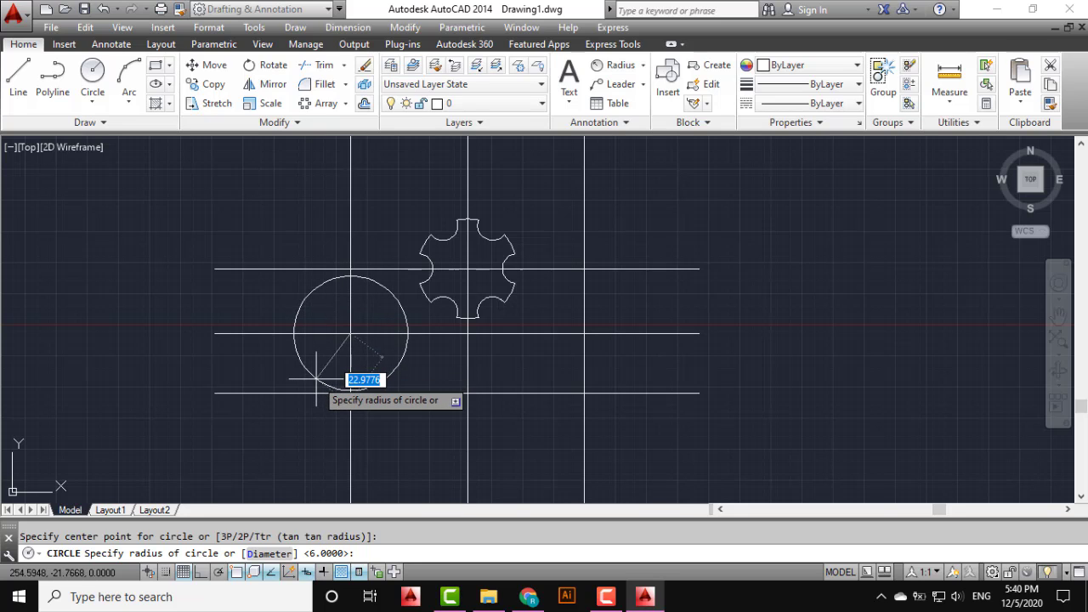
pyautogui.press('Return')
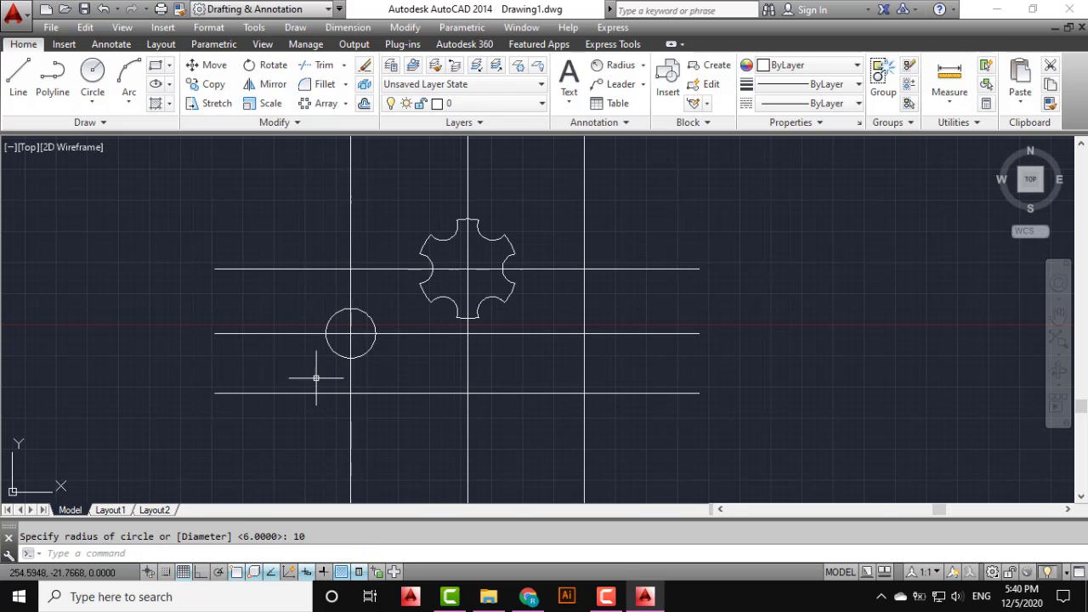
# - Draw a circle of radius 10 centered where the right vertical line crosses the middle horizontal line
pyautogui.press('Return')
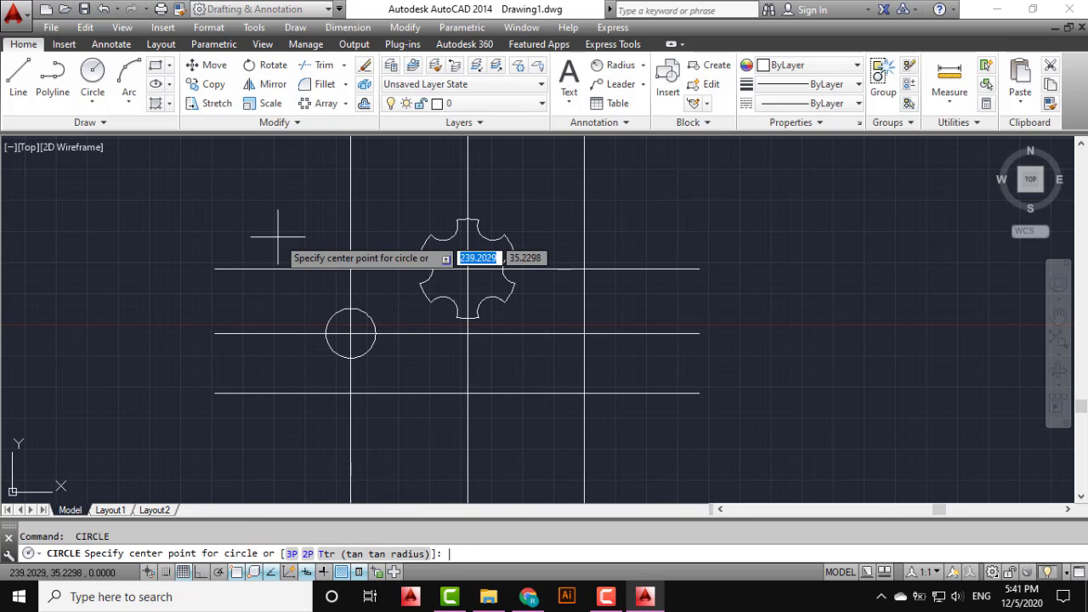
pyautogui.click(583, 334)
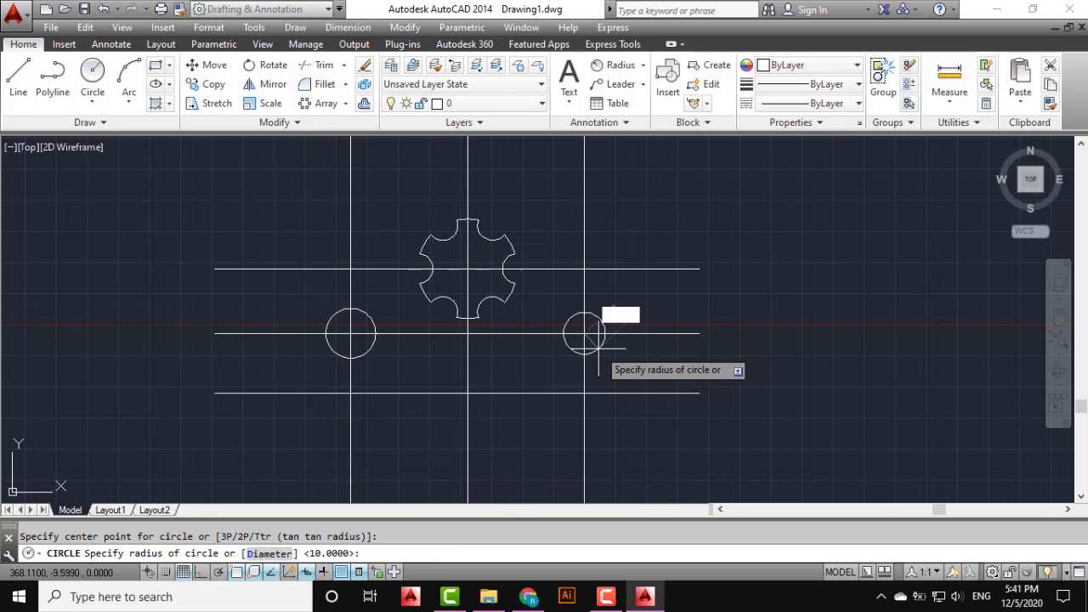
pyautogui.press('Return')
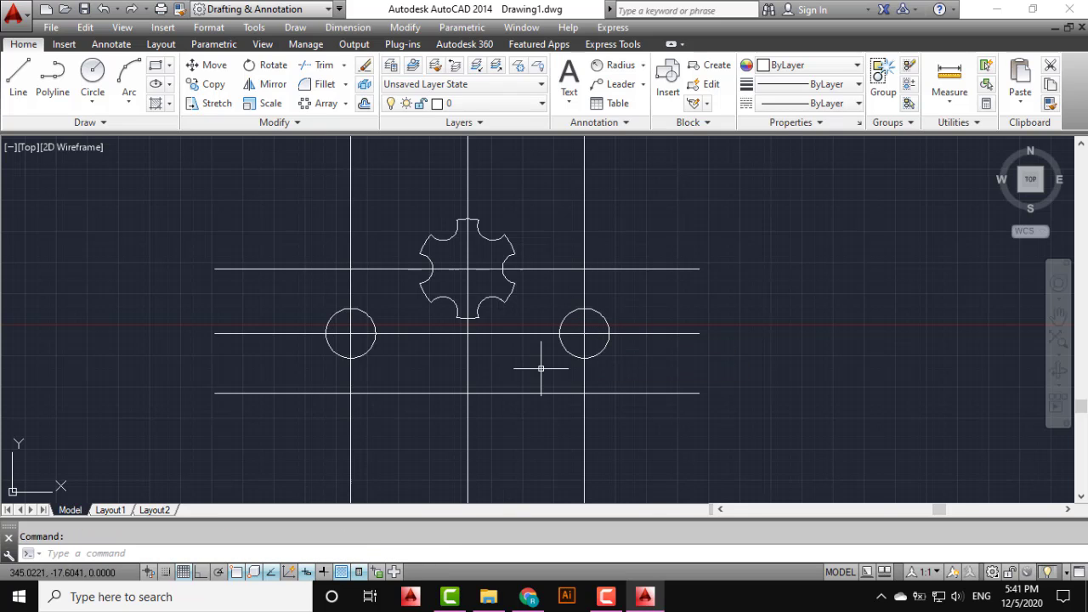
# - Draw a circle of radius 10 centered where the central vertical line crosses the lowest horizontal line
pyautogui.press('Return')
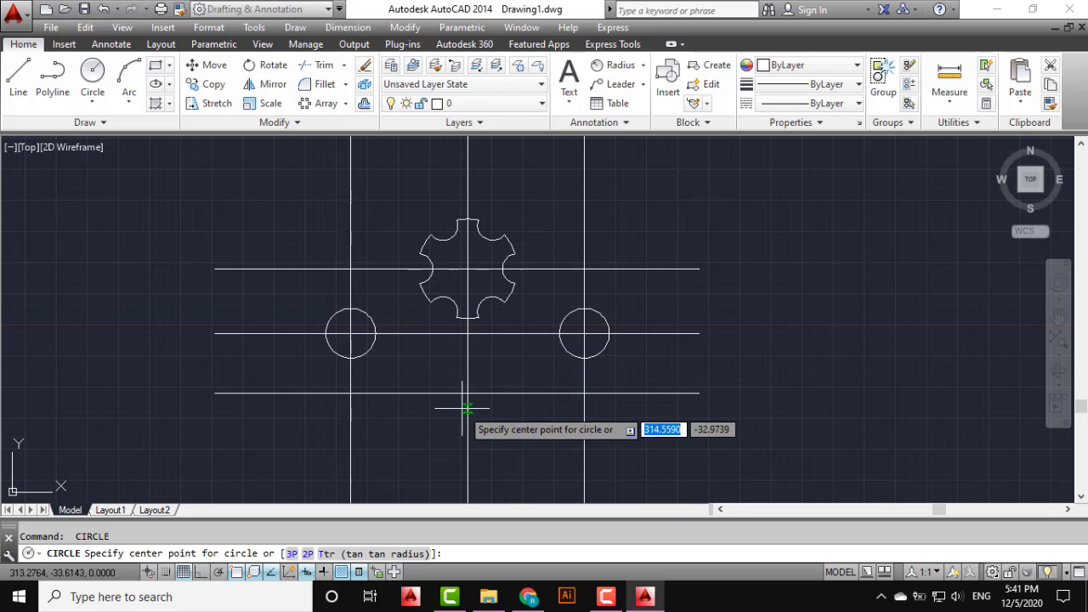
pyautogui.click(467, 393)
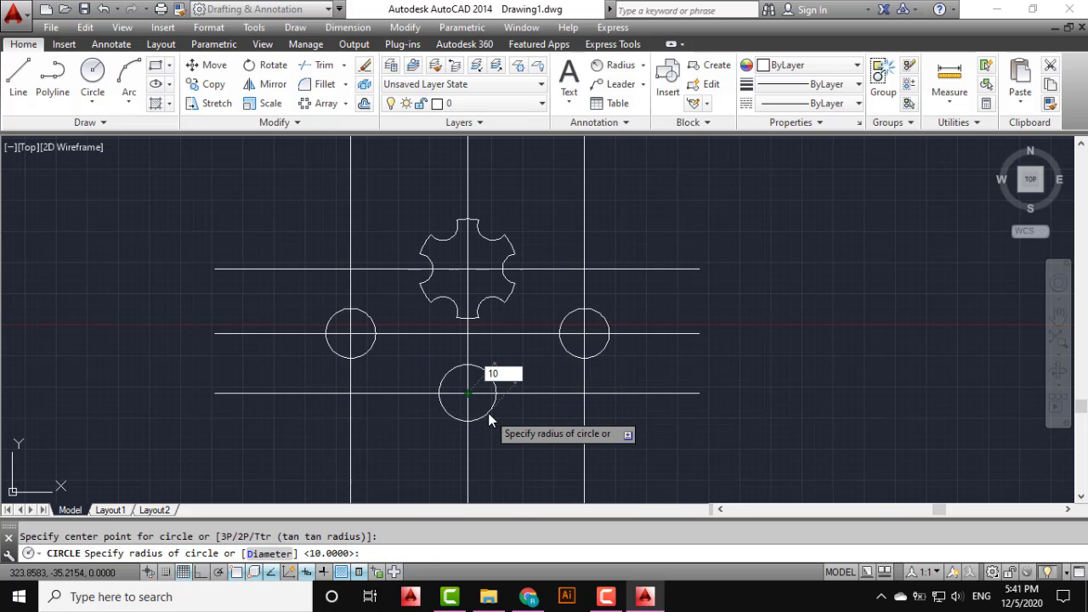
pyautogui.write('10')
pyautogui.press('Return')
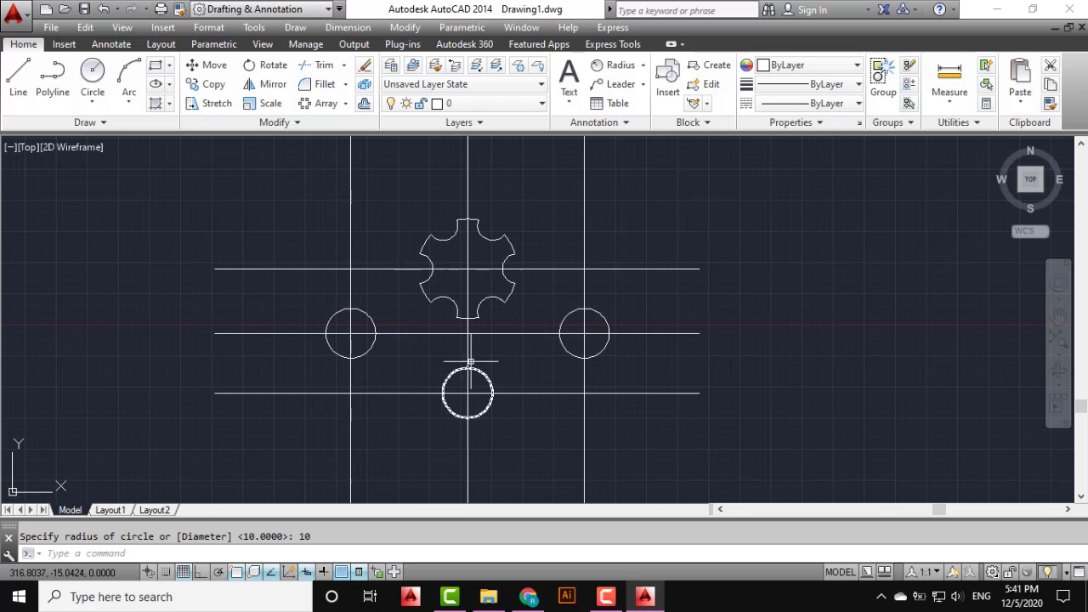
# - Draw a circle of diameter 66 around the notched profile, centered where the central vertical line crosses the uppermost horizontal line
pyautogui.moveTo(471, 362)
pyautogui.mouseDown(button='middle')
pyautogui.moveTo(417, 408)
pyautogui.moveTo(411, 401)
pyautogui.mouseUp(button='middle')
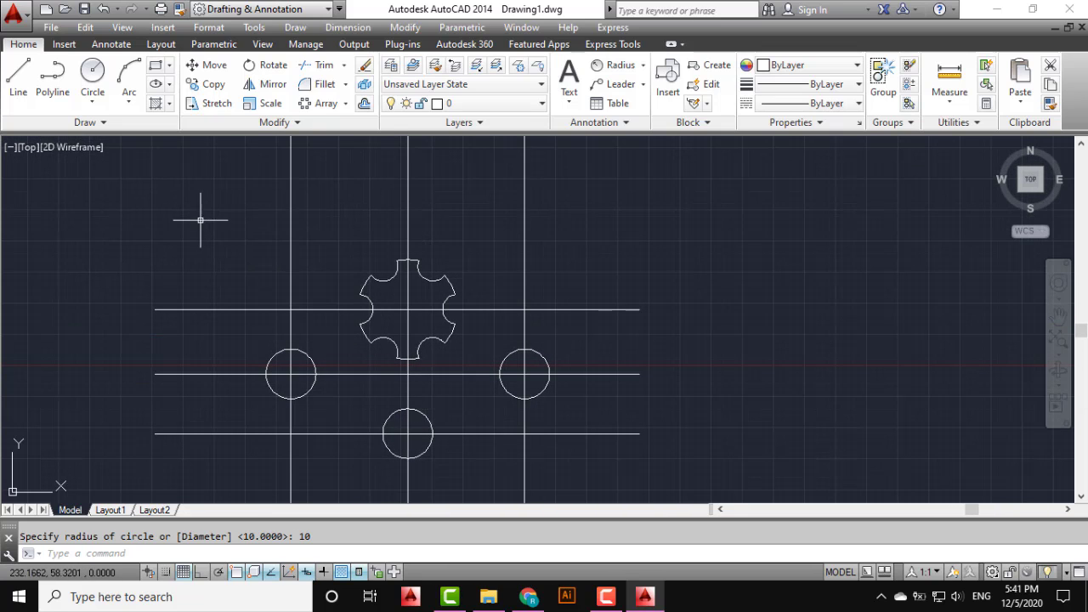
pyautogui.click(92, 102)
pyautogui.click(96, 161)
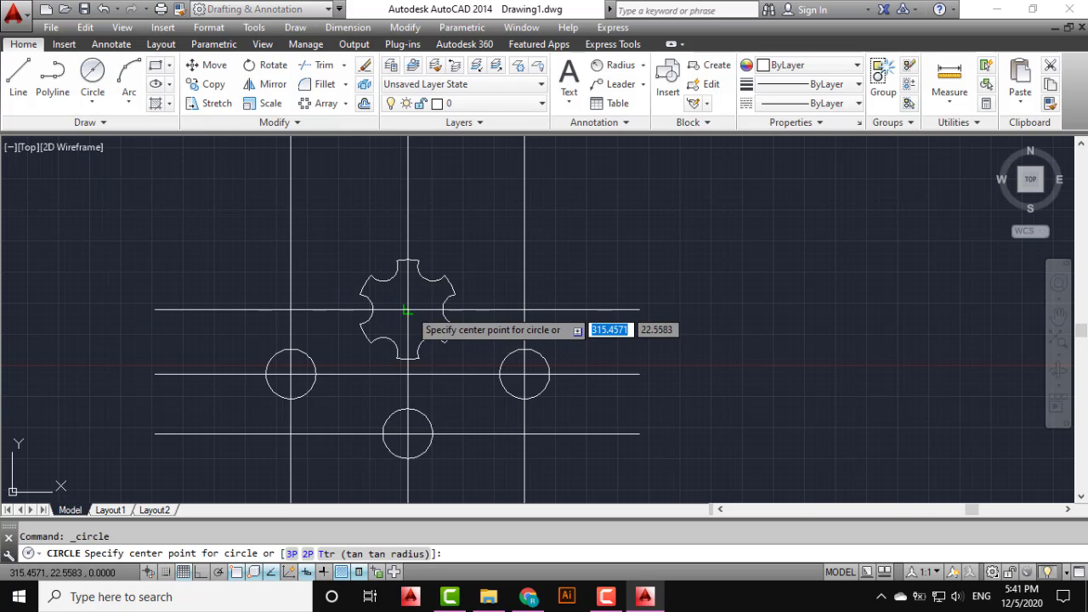
pyautogui.click(407, 311)
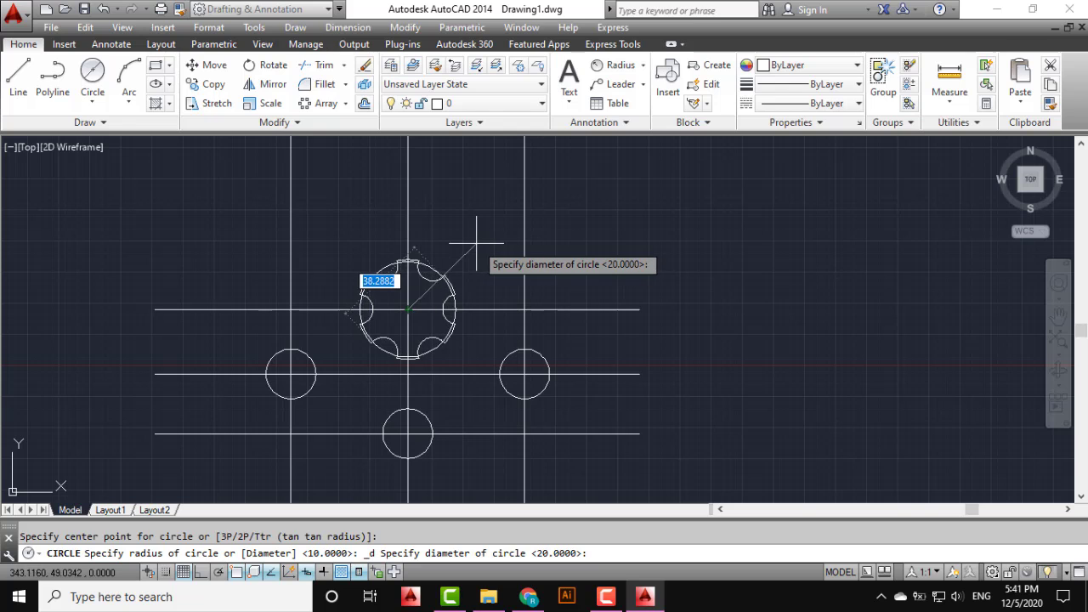
pyautogui.write('66')
pyautogui.press('Return')
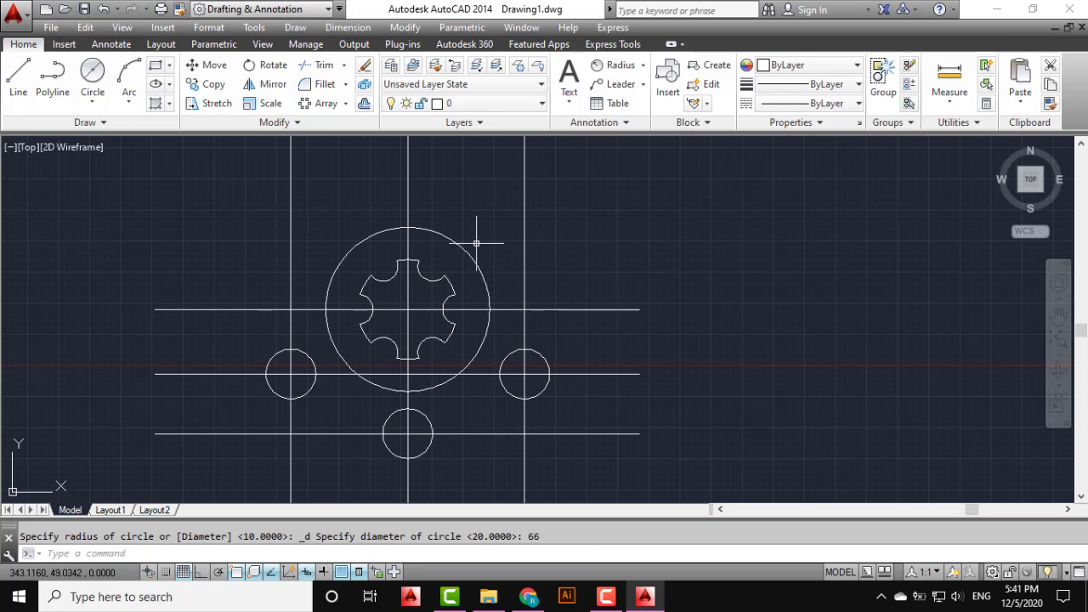
# - Draw a Tan, Tan, Radius circle of radius 20 touching the left sides of the diameter 66 circle and the bottom radius 10 circle
pyautogui.moveTo(358, 366); pyautogui.dragTo(357, 315, button='middle')
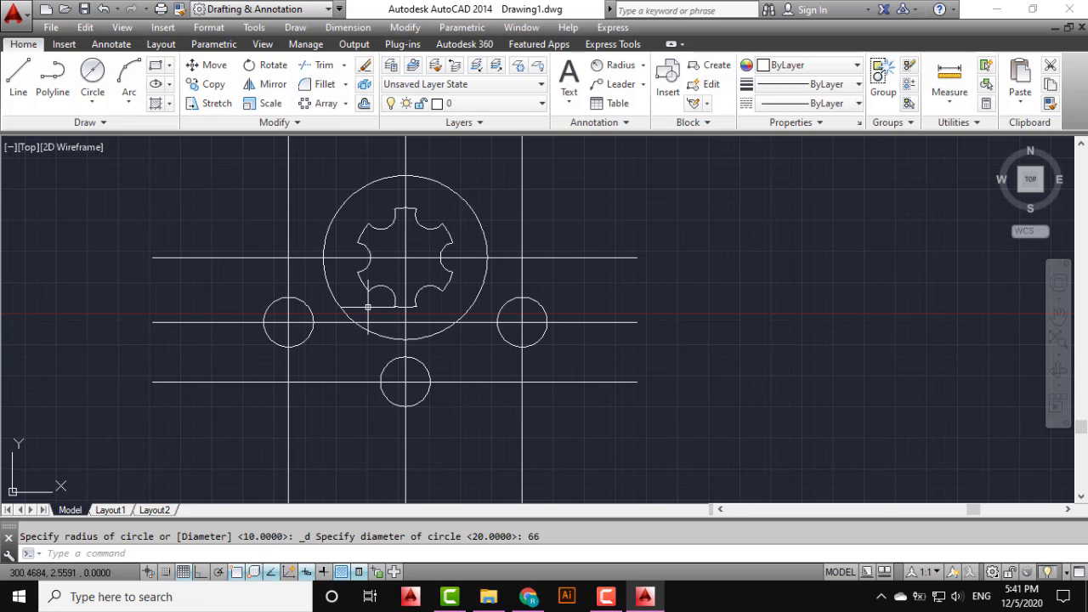
pyautogui.click(93, 103)
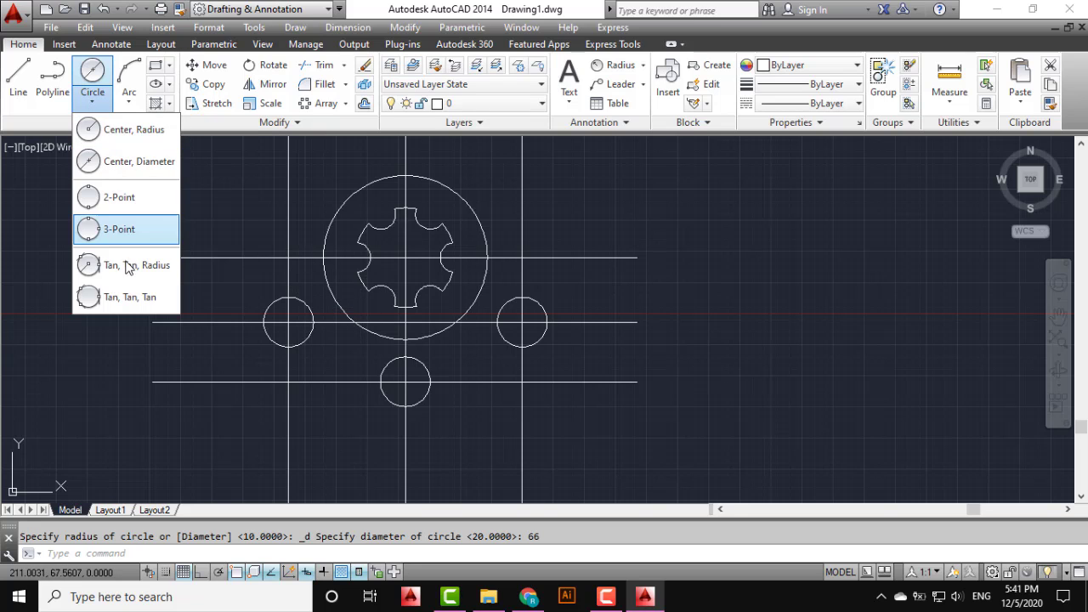
pyautogui.scroll(4, 421, 351)
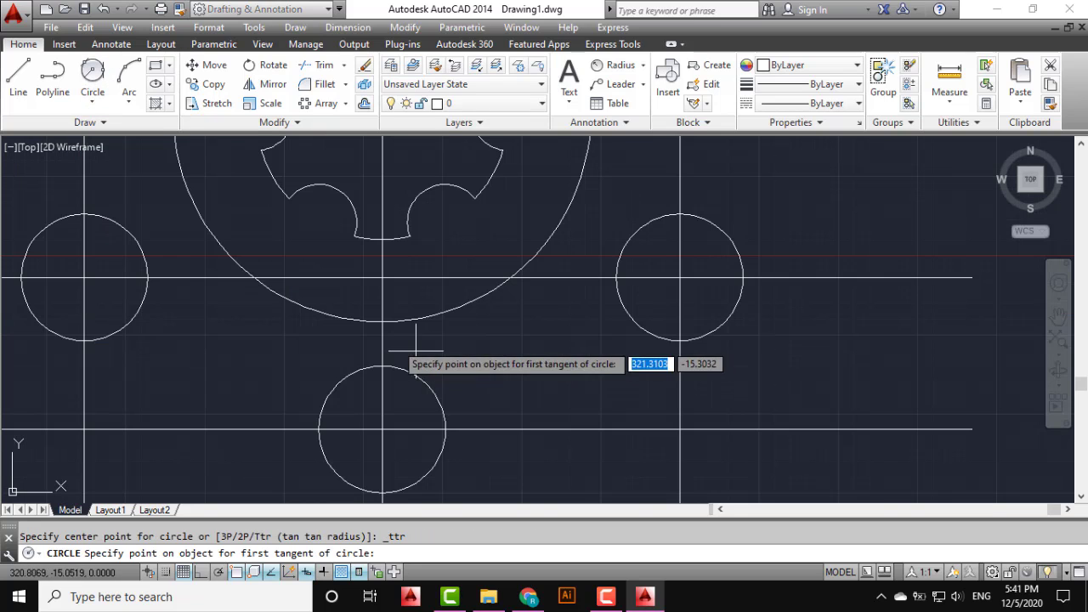
pyautogui.click(313, 307)
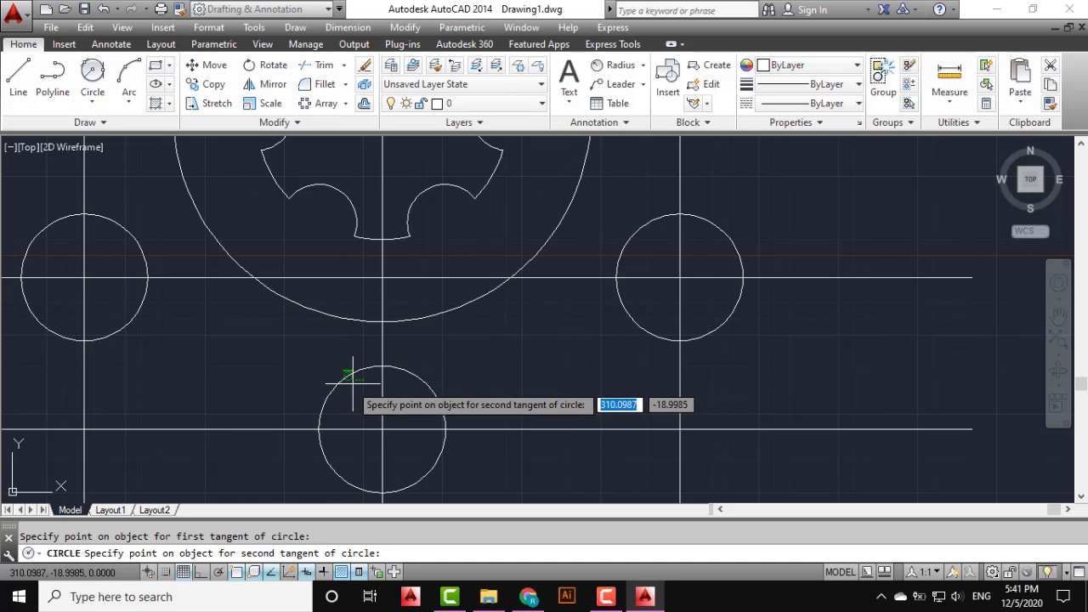
pyautogui.click(339, 383)
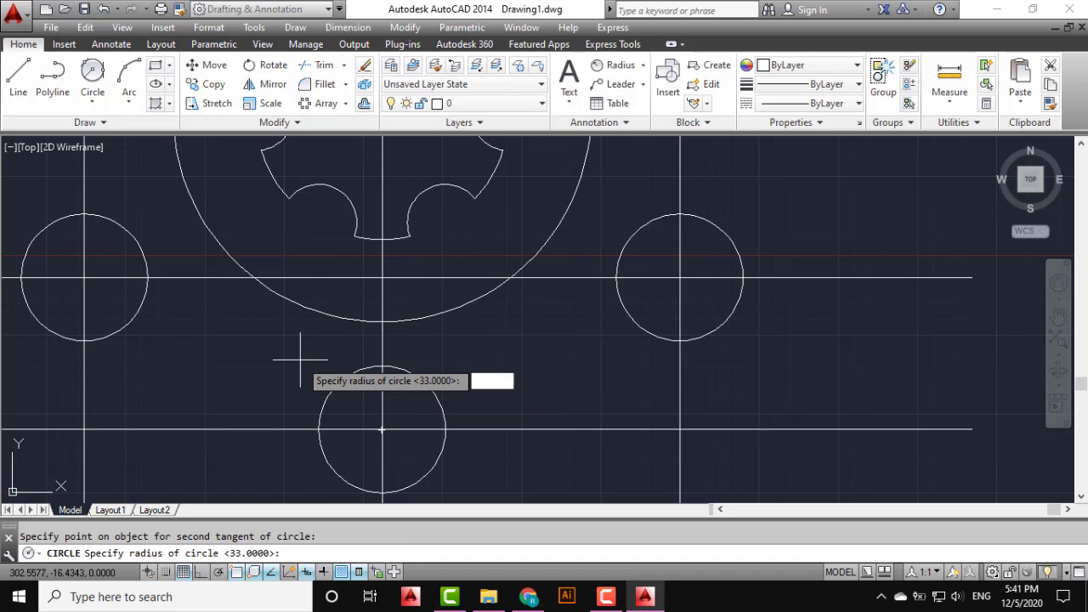
pyautogui.write('20')
pyautogui.press('Return')
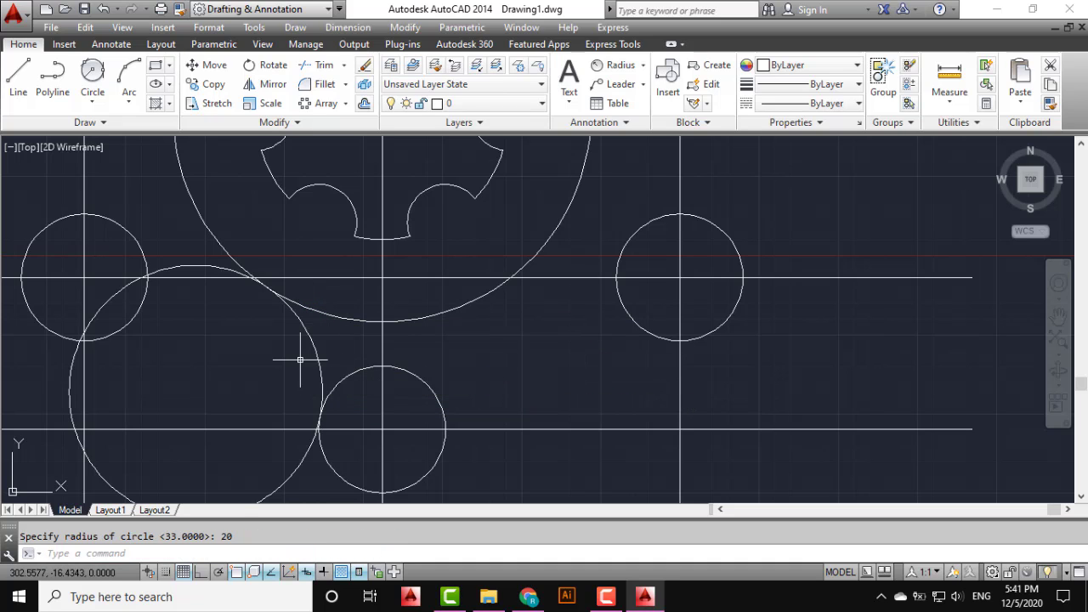
# - Draw a matching tangent circle of radius 20 touching the right sides of the diameter 66 circle and the bottom radius 10 circle
pyautogui.click(93, 72)
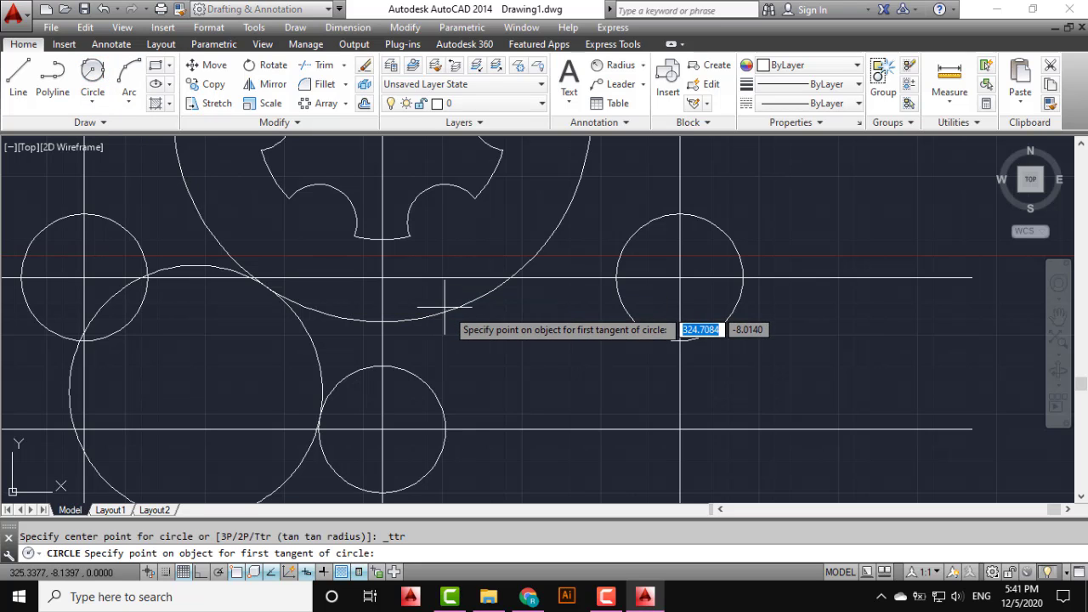
pyautogui.click(448, 309)
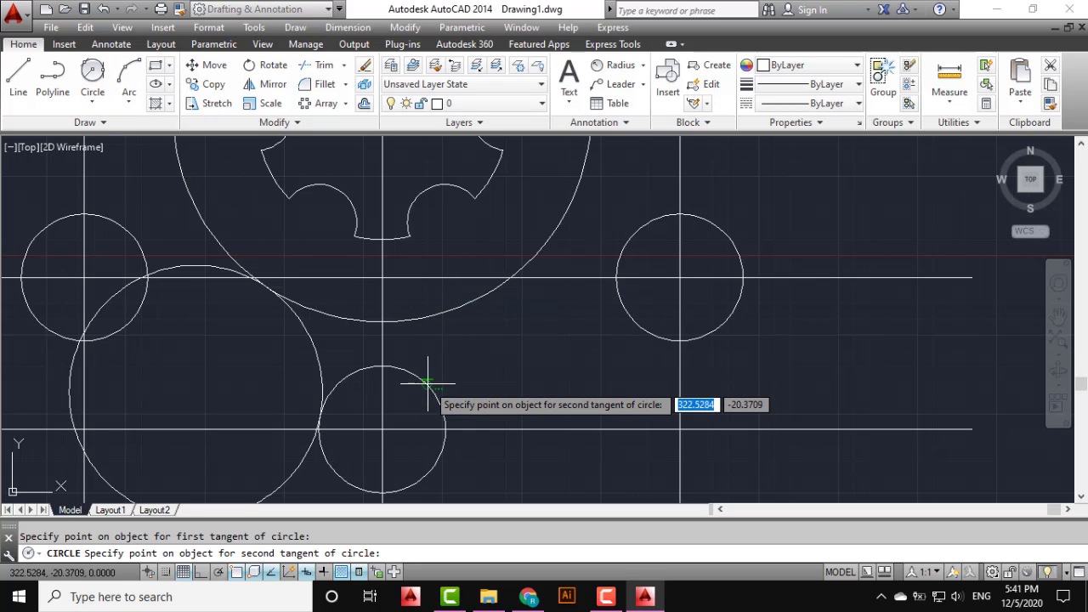
pyautogui.click(433, 367)
pyautogui.write('40')
pyautogui.press('Return')
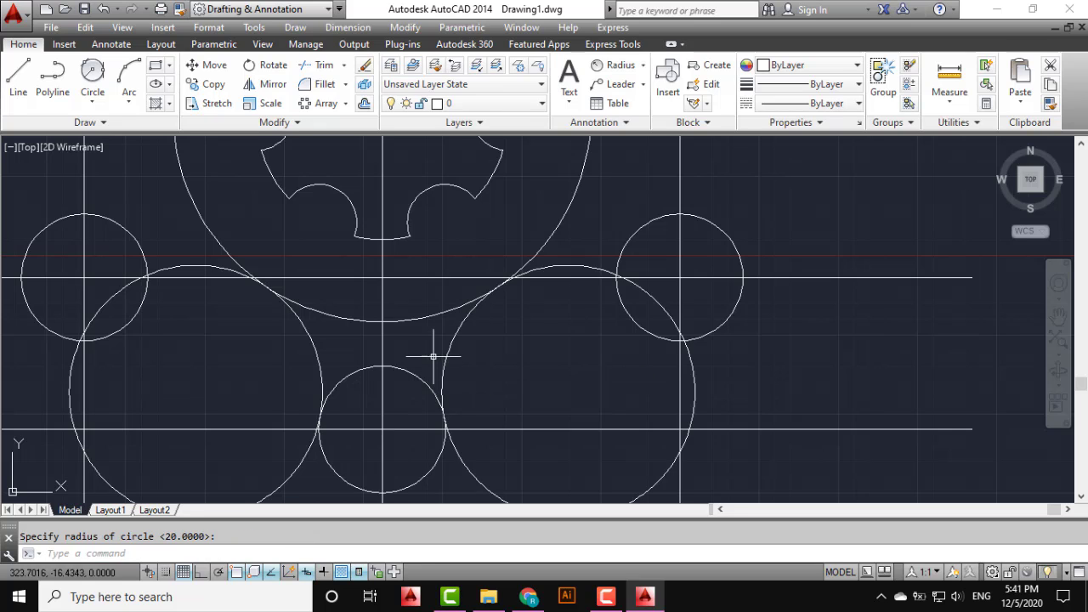
# - Trim the right radius 20 circle to the arc joining the diameter 66 circle and the bottom radius 10 circle
pyautogui.write('tr')
pyautogui.press('Return')
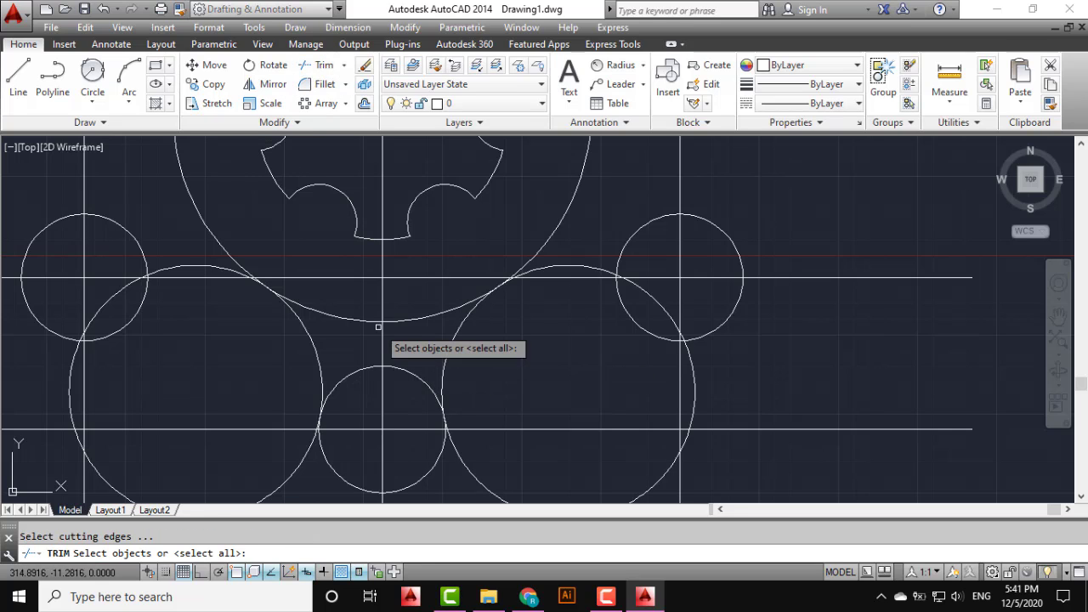
pyautogui.press('Return')
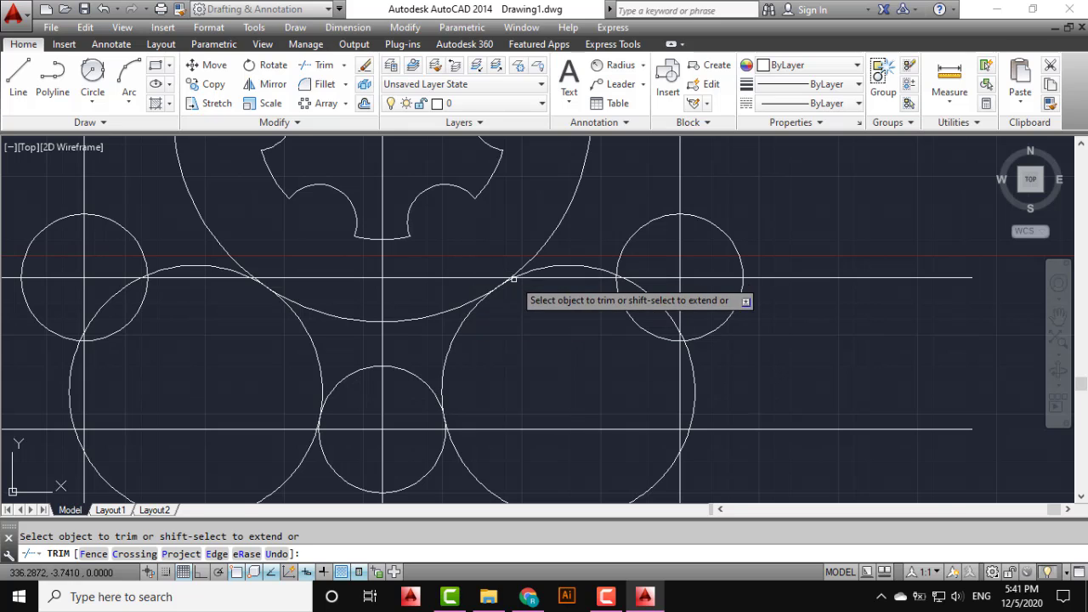
pyautogui.scroll(4, 513, 279)
pyautogui.scroll(2, 514, 279)
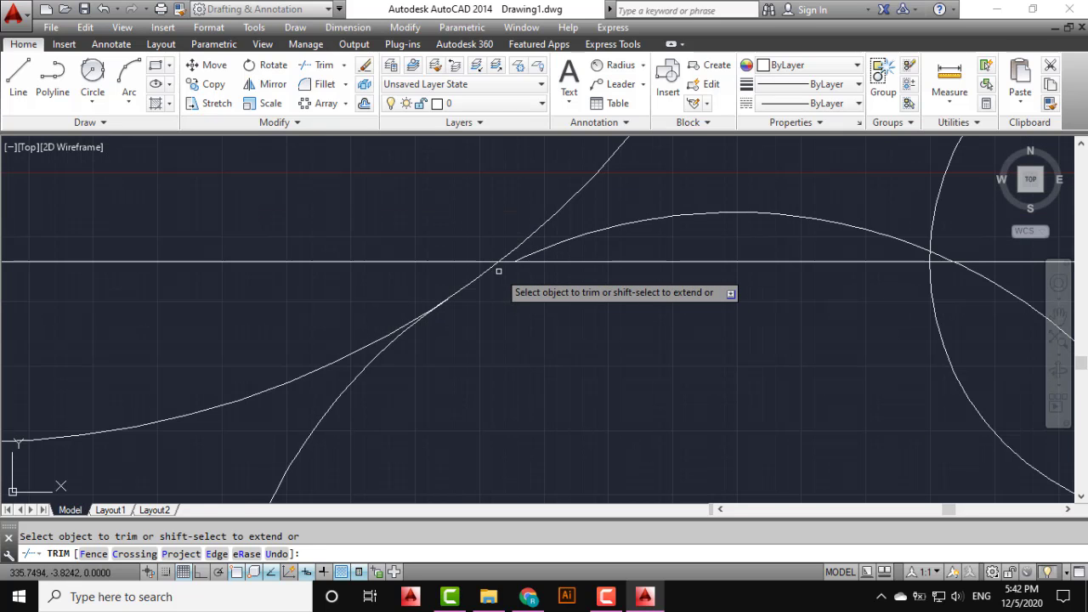
pyautogui.click(524, 257)
pyautogui.scroll(-5, 527, 281)
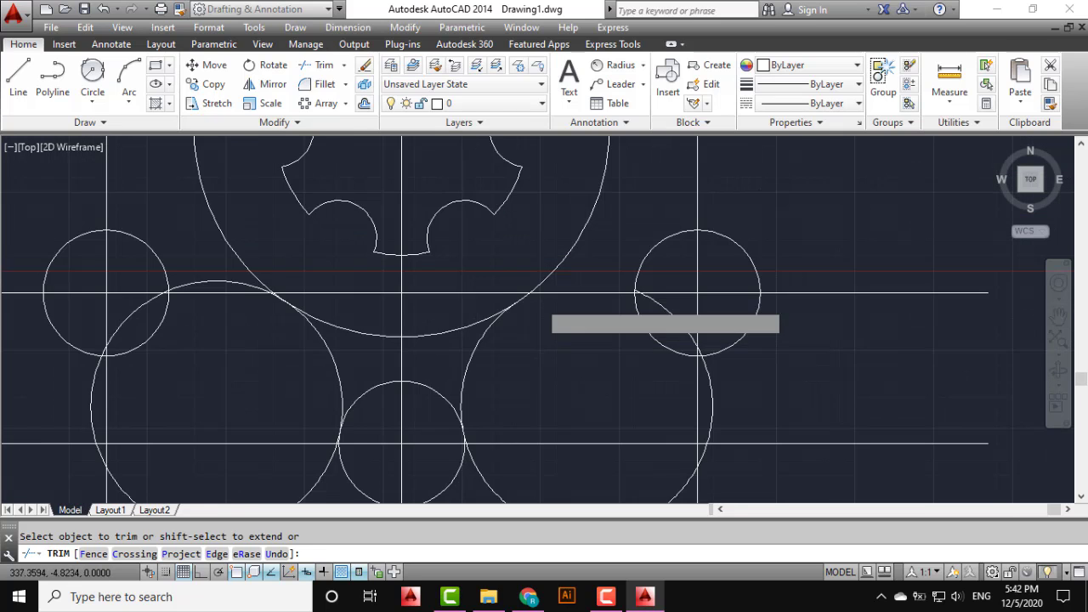
pyautogui.scroll(-2, 539, 303)
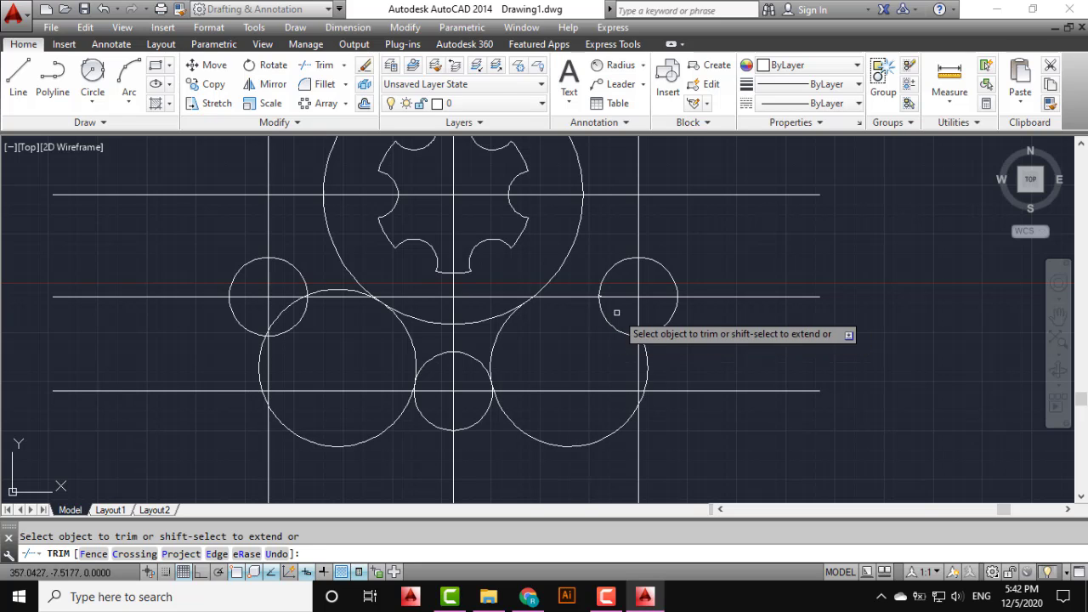
pyautogui.scroll(4, 638, 333)
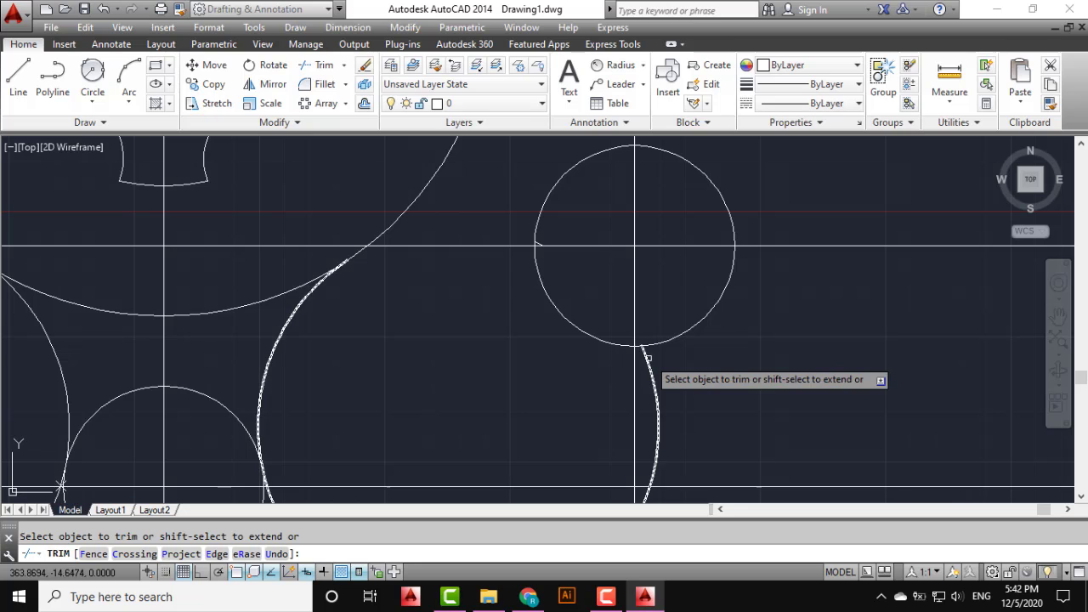
pyautogui.scroll(-5, 649, 358)
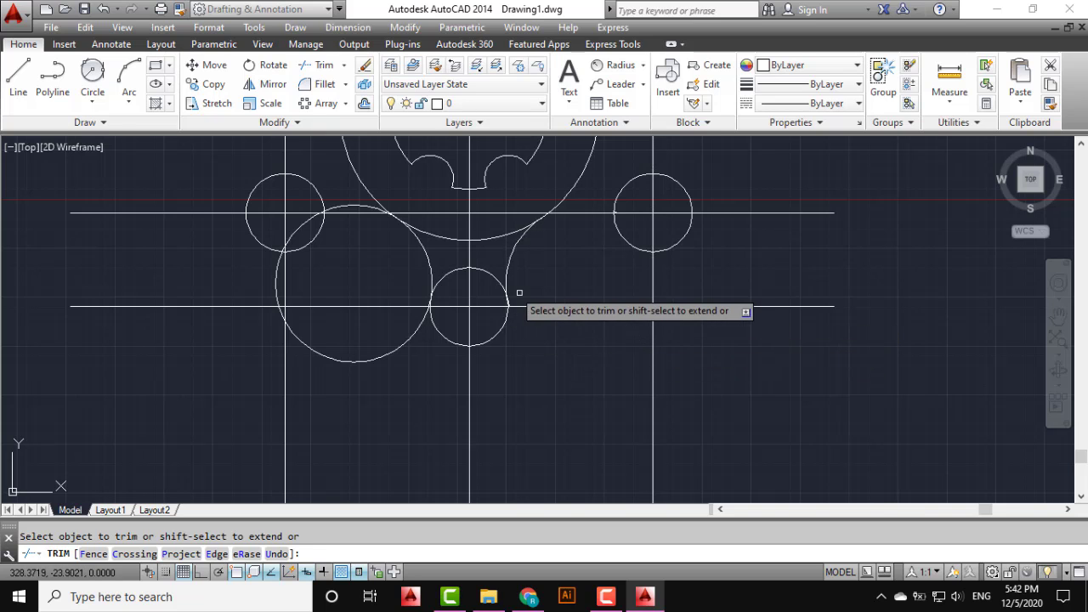
pyautogui.scroll(5, 515, 289)
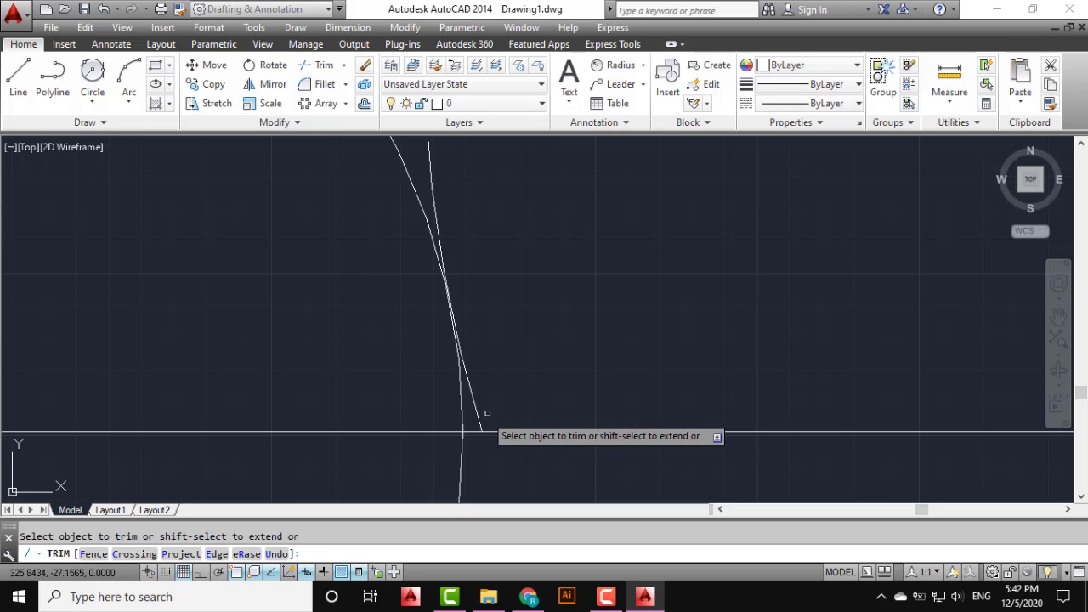
pyautogui.scroll(-4, 492, 383)
pyautogui.scroll(-5, 492, 373)
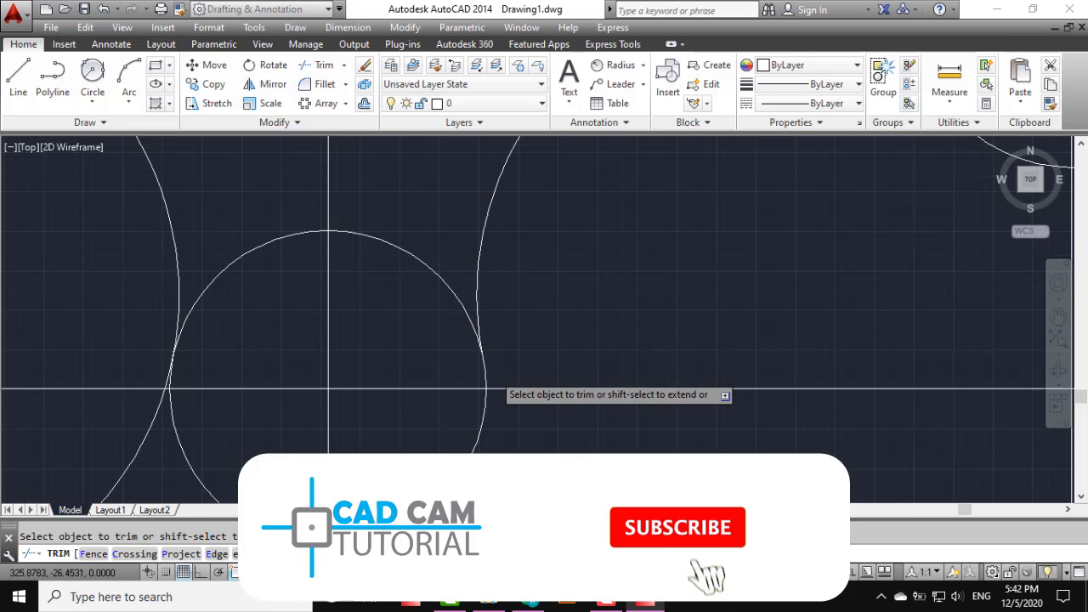
# - Trim the left radius 20 circle near its tangent points with the diameter 66 circle and the bottom radius 10 circle
pyautogui.scroll(6, 487, 372)
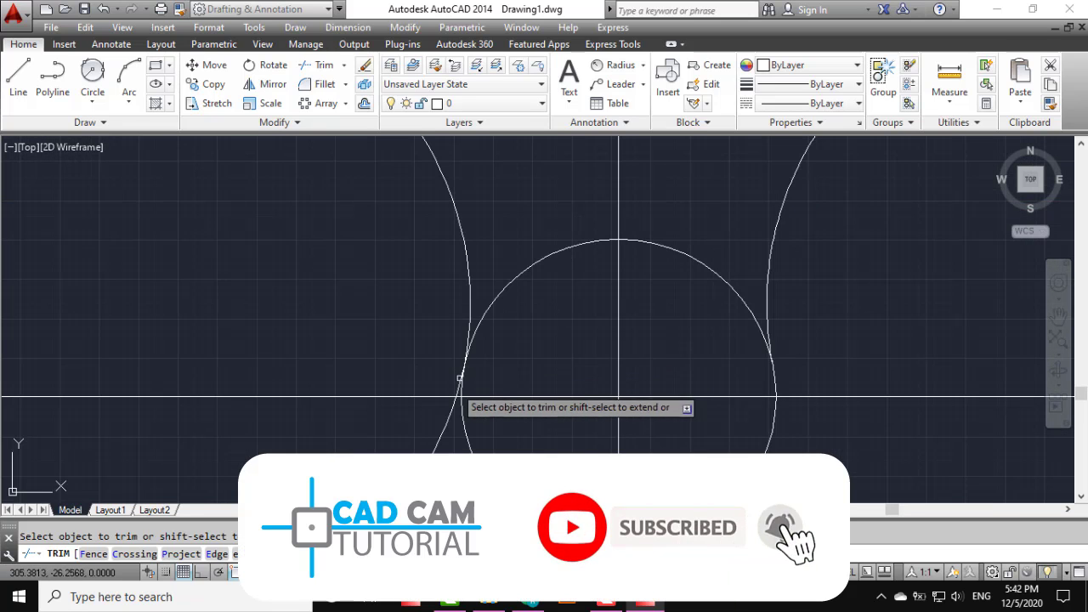
pyautogui.scroll(-2, 460, 383)
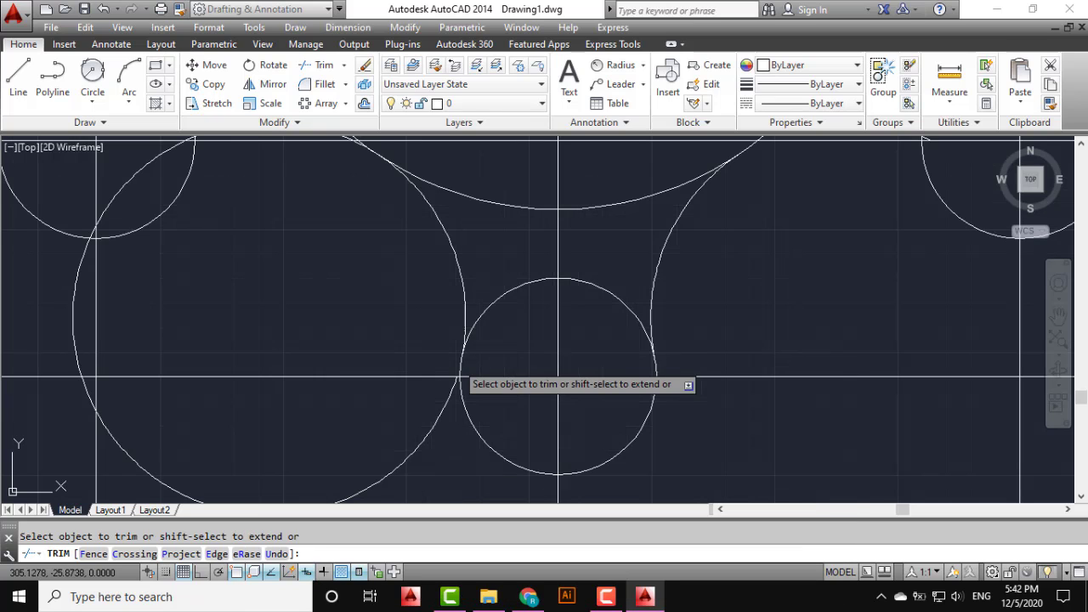
pyautogui.scroll(6, 515, 396)
pyautogui.scroll(2, 487, 309)
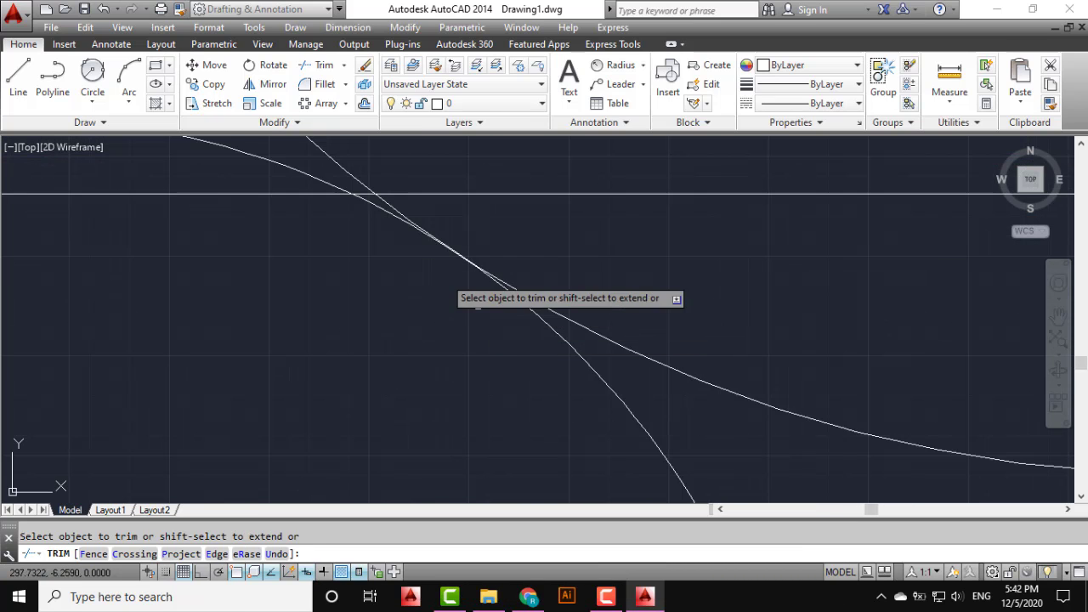
pyautogui.scroll(-5, 375, 226)
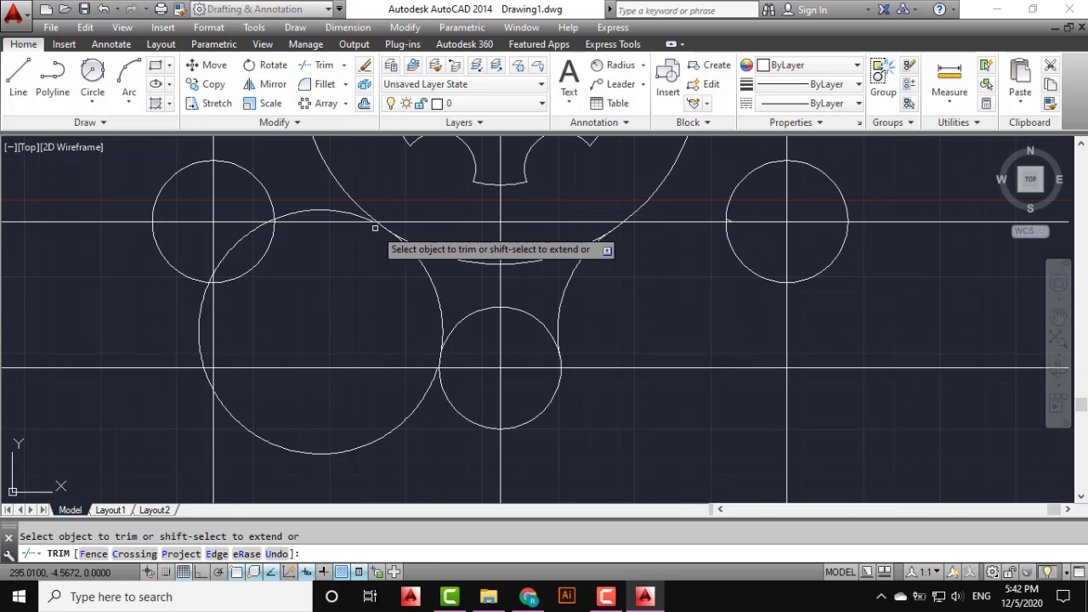
# - End the trimming and erase the leftover outer arc of the left radius 20 circle
pyautogui.press('Escape')
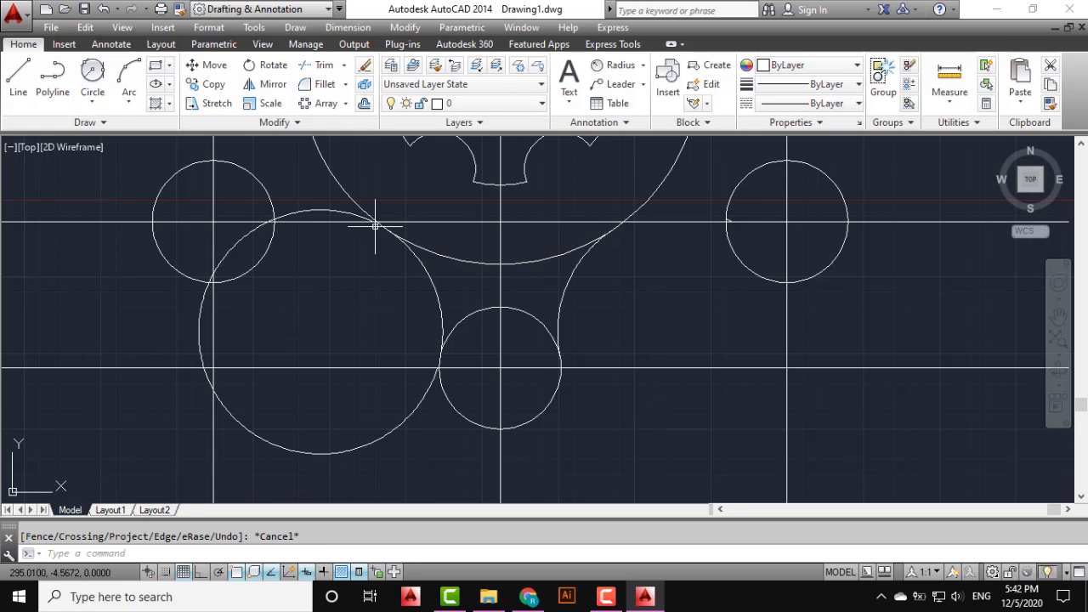
pyautogui.click(324, 209)
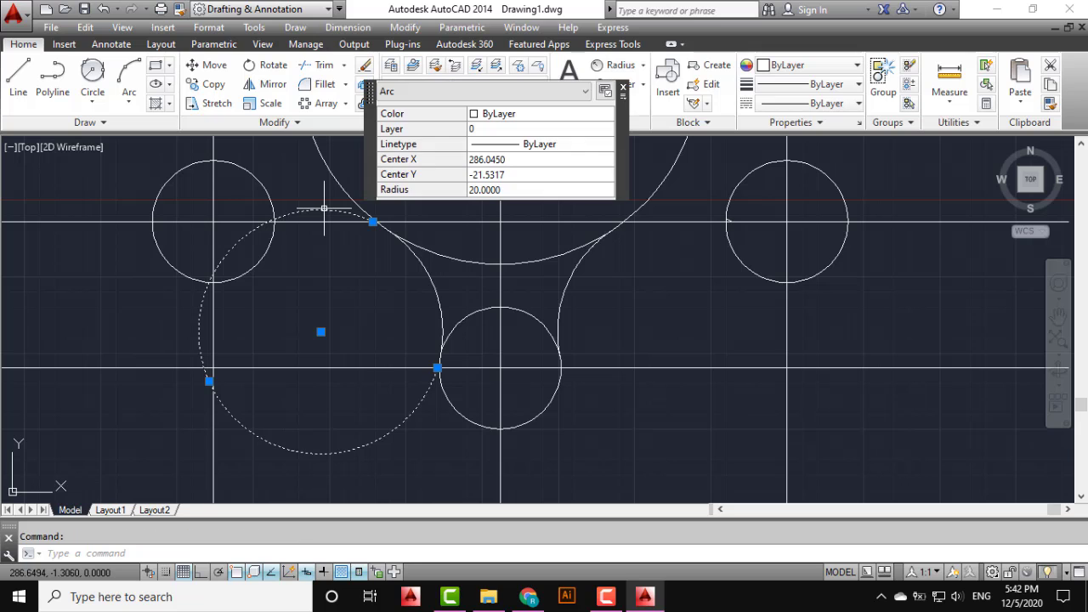
pyautogui.press('Delete')
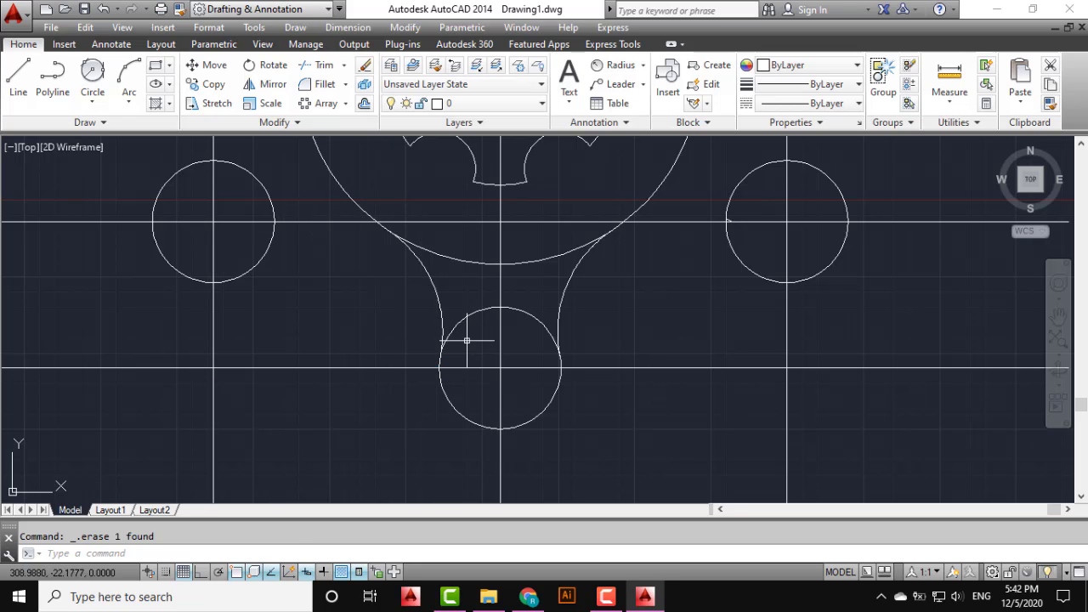
# - Draw a tangent-tangent-radius circle of radius 10 between the diameter 66 circle and the left side of the right radius 10 circle
pyautogui.scroll(-2, 442, 287)
pyautogui.moveTo(442, 287); pyautogui.dragTo(368, 361, button='middle')
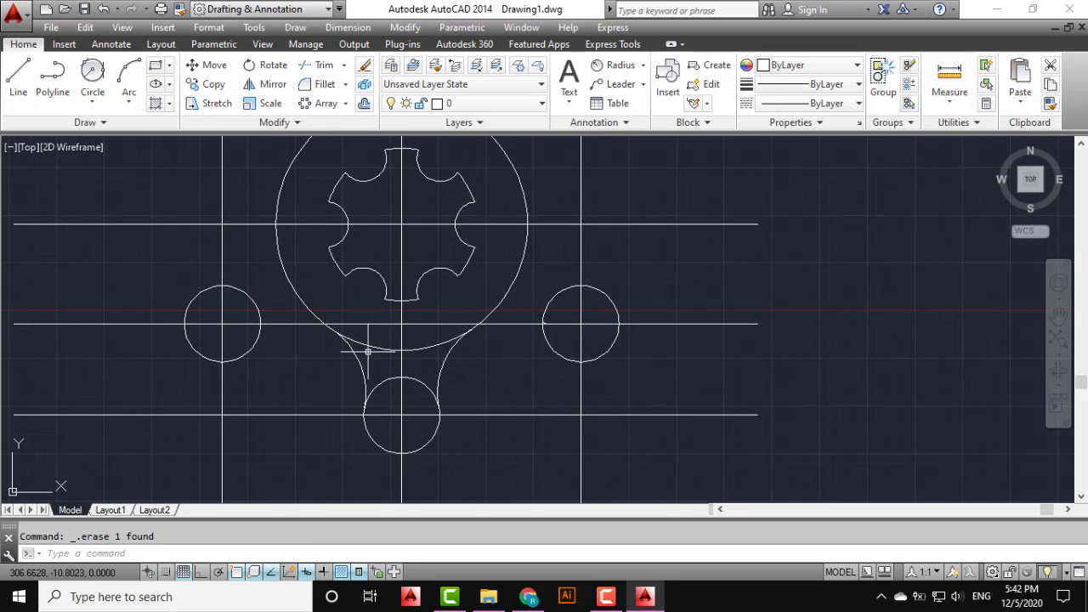
pyautogui.moveTo(462, 311)
pyautogui.mouseDown(button='middle')
pyautogui.moveTo(397, 360)
pyautogui.moveTo(352, 341)
pyautogui.mouseUp(button='middle')
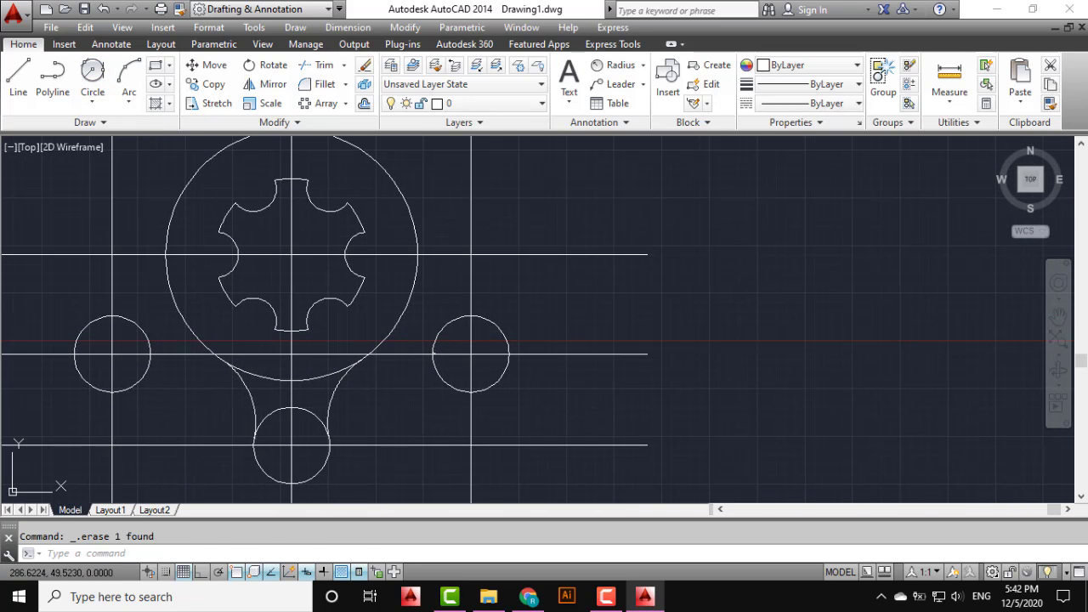
pyautogui.click(93, 71)
pyautogui.scroll(4, 406, 338)
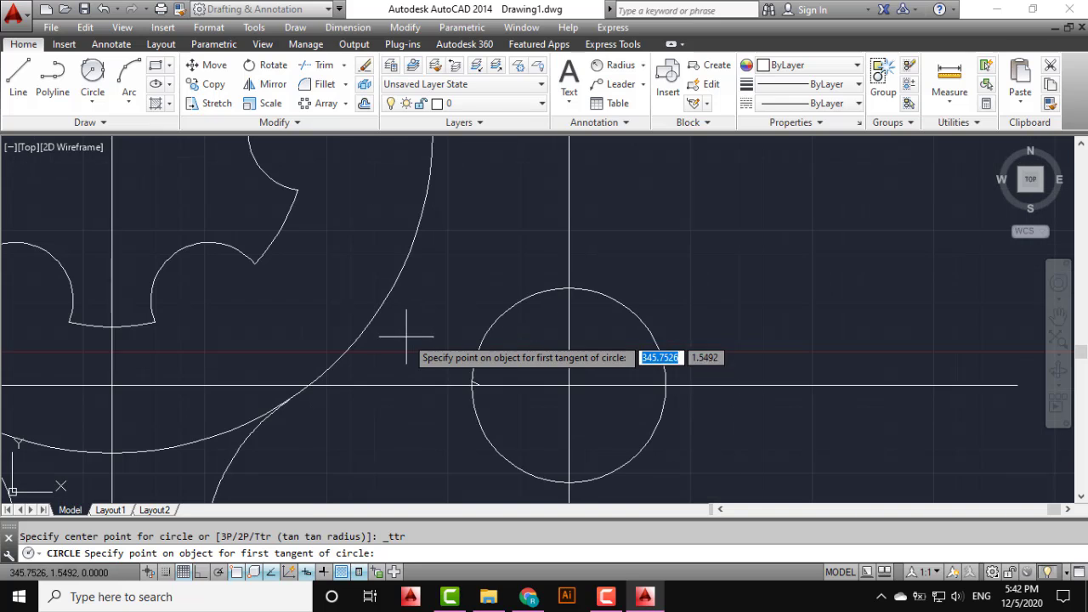
pyautogui.click(342, 354)
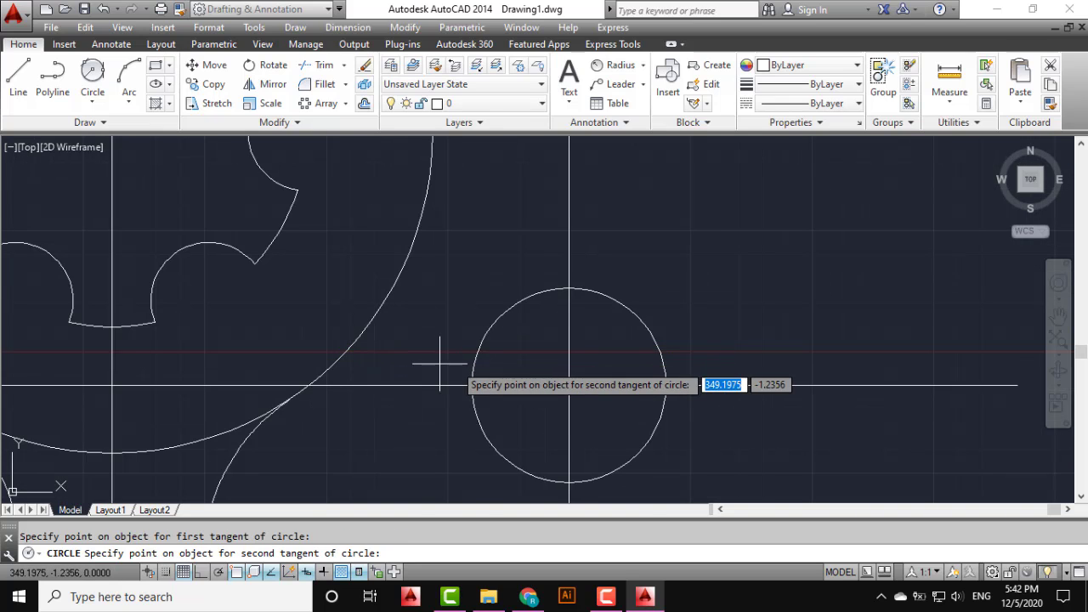
pyautogui.click(473, 366)
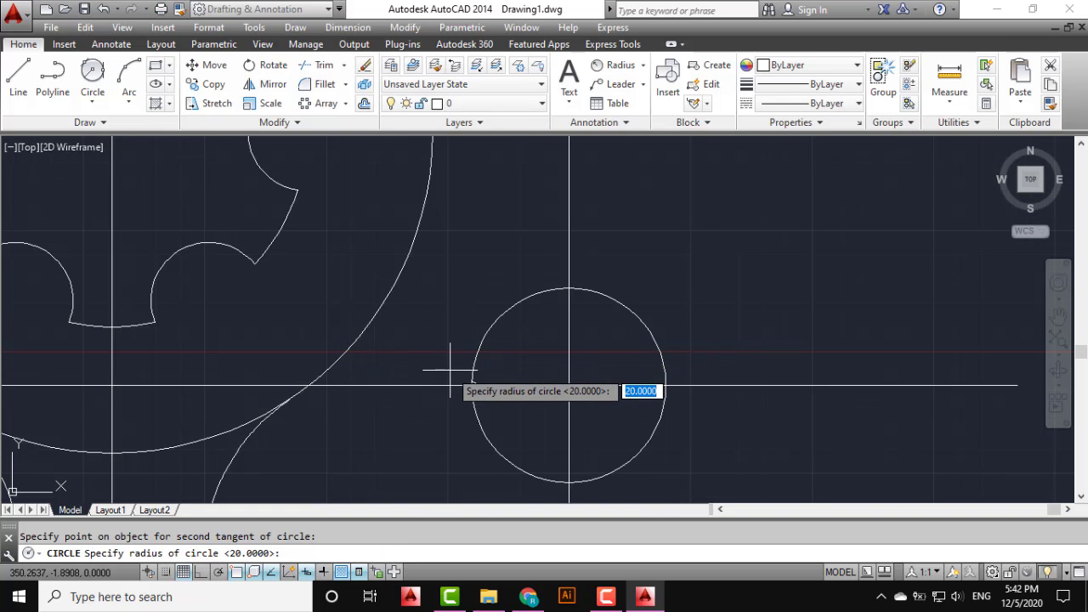
pyautogui.write('10')
pyautogui.press('Return')
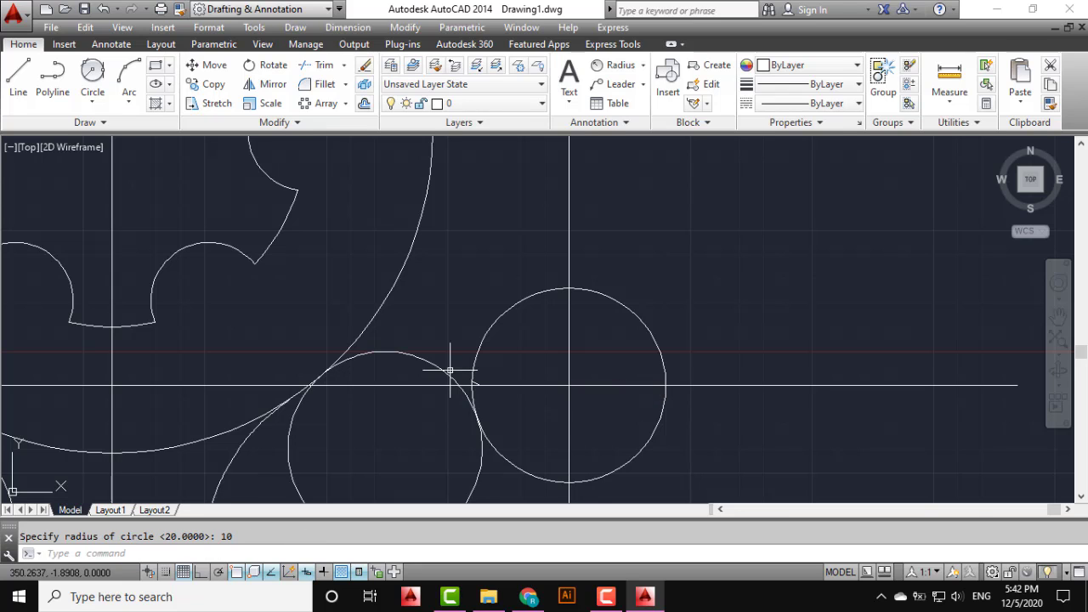
# - Erase the stray short line at the left edge of the right radius 10 circle
pyautogui.scroll(6, 463, 392)
pyautogui.click(442, 442)
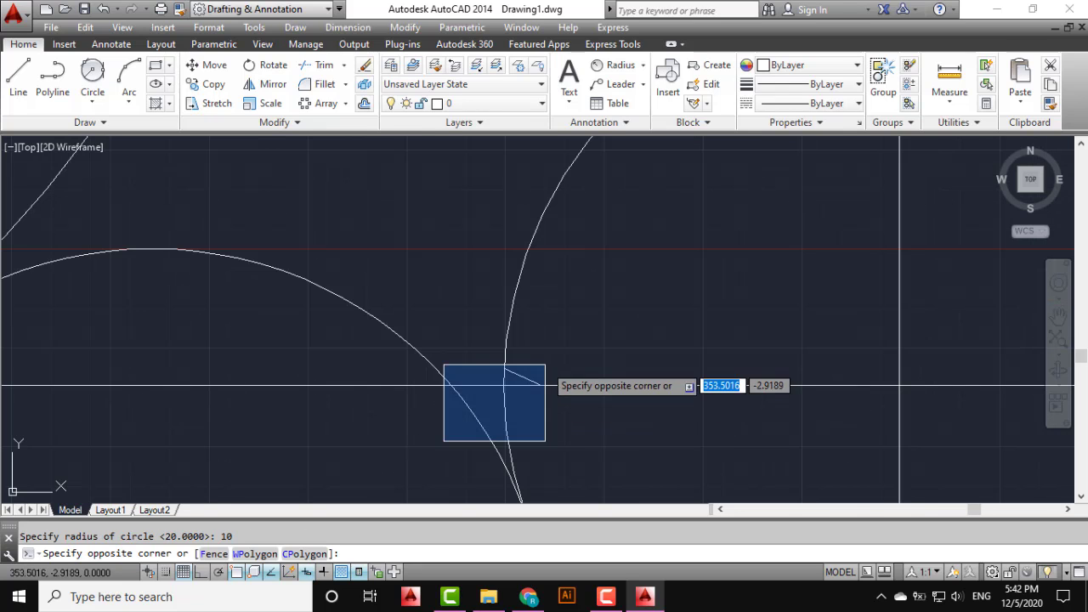
pyautogui.click(593, 323)
pyautogui.press('Delete')
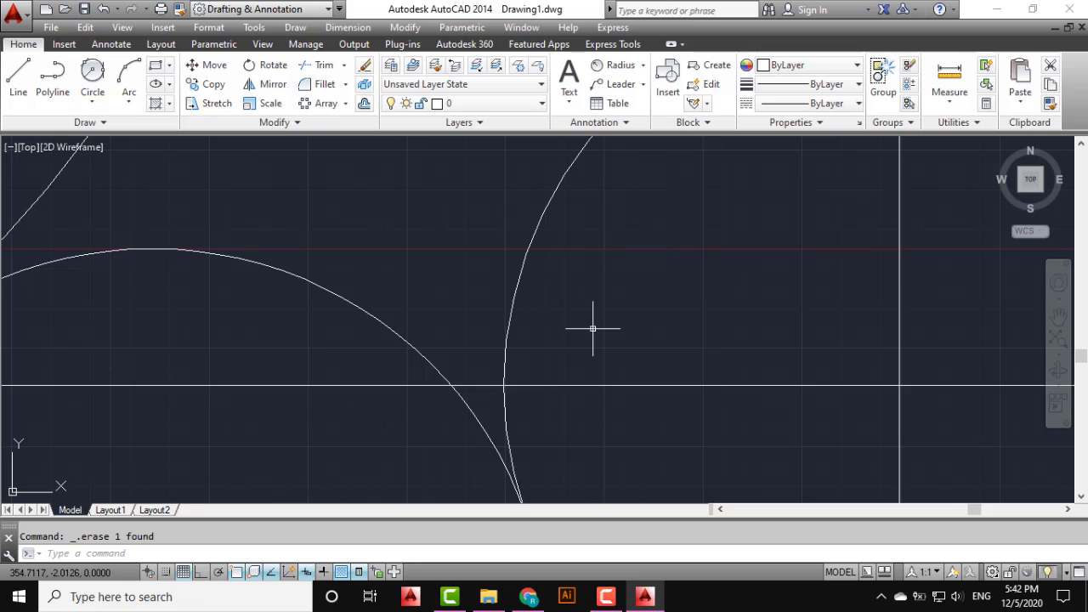
# - Draw a matching radius 10 circle tangent to the diameter 66 circle and the right side of the left radius 10 circle
pyautogui.scroll(-6, 497, 323)
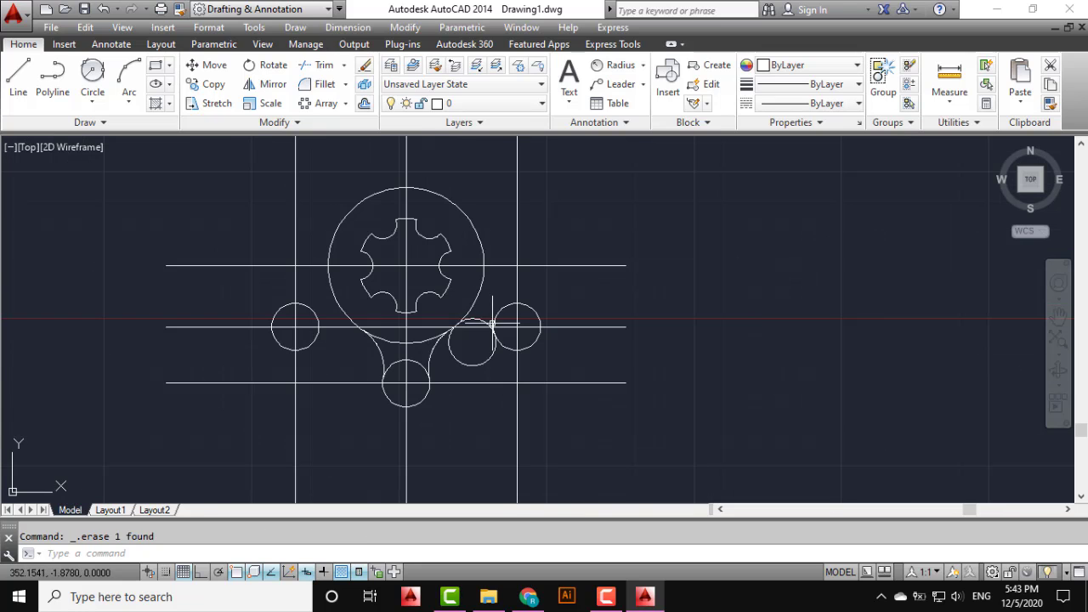
pyautogui.scroll(6, 414, 351)
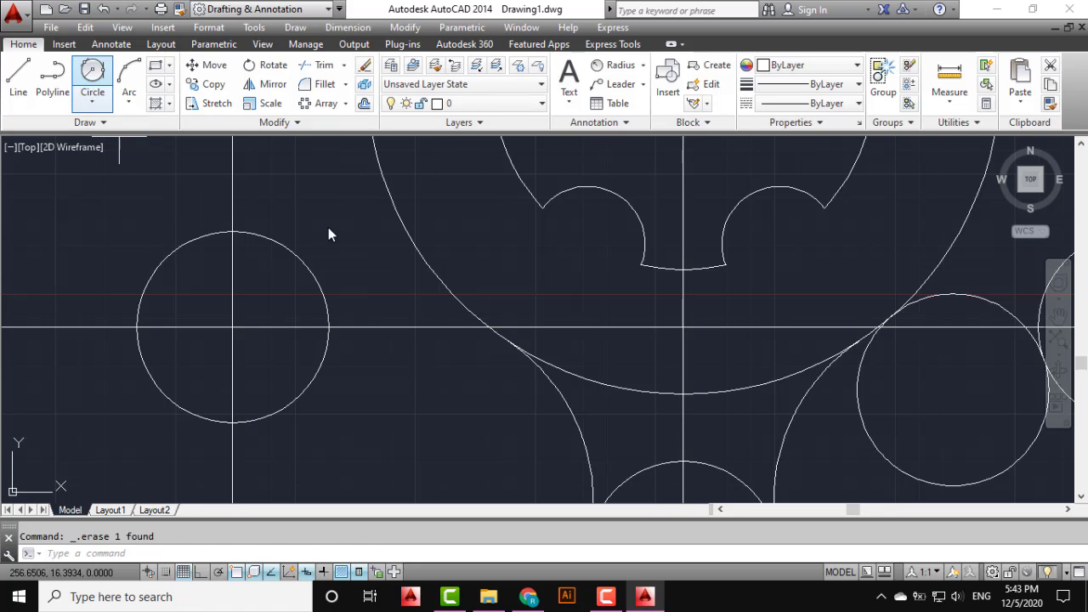
pyautogui.click(455, 302)
pyautogui.click(330, 311)
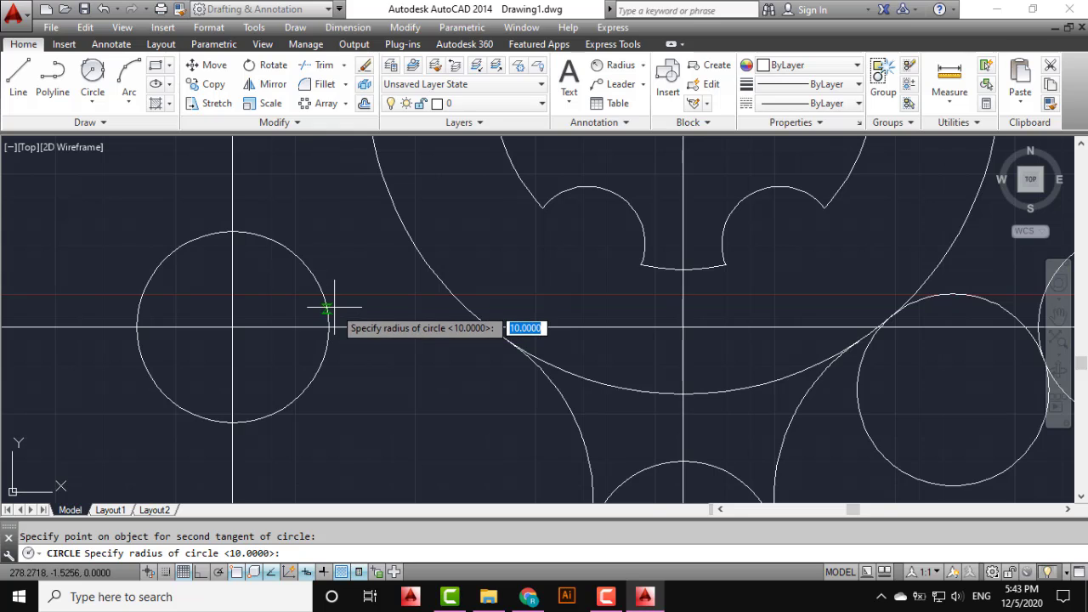
pyautogui.press('Return')
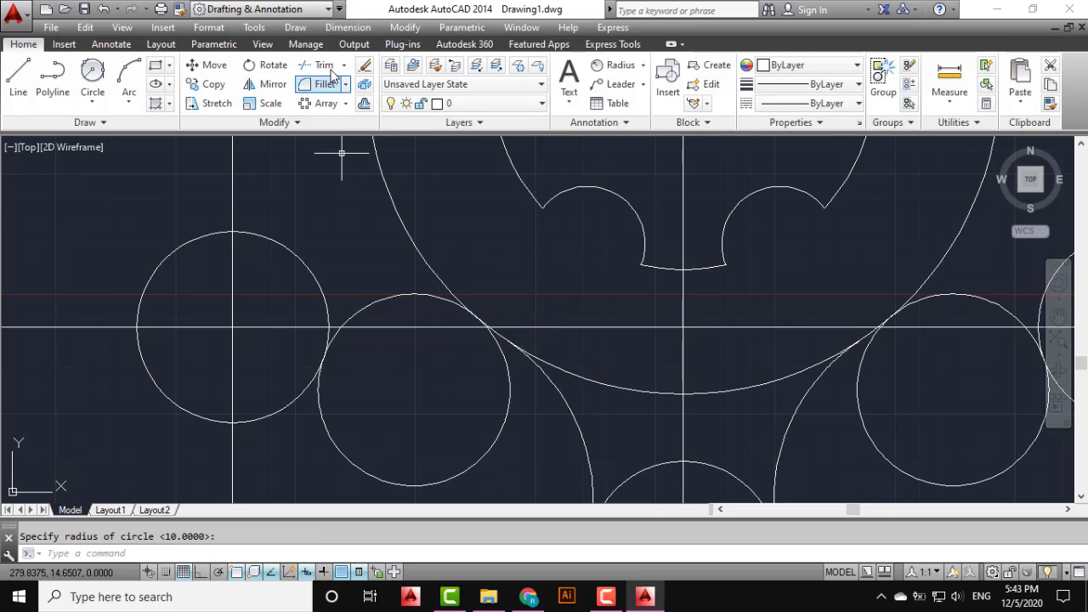
# - Trim the left radius 10 tangent circle to its upper arc between the left radius 10 circle and the diameter 66 circle
pyautogui.click(319, 65)
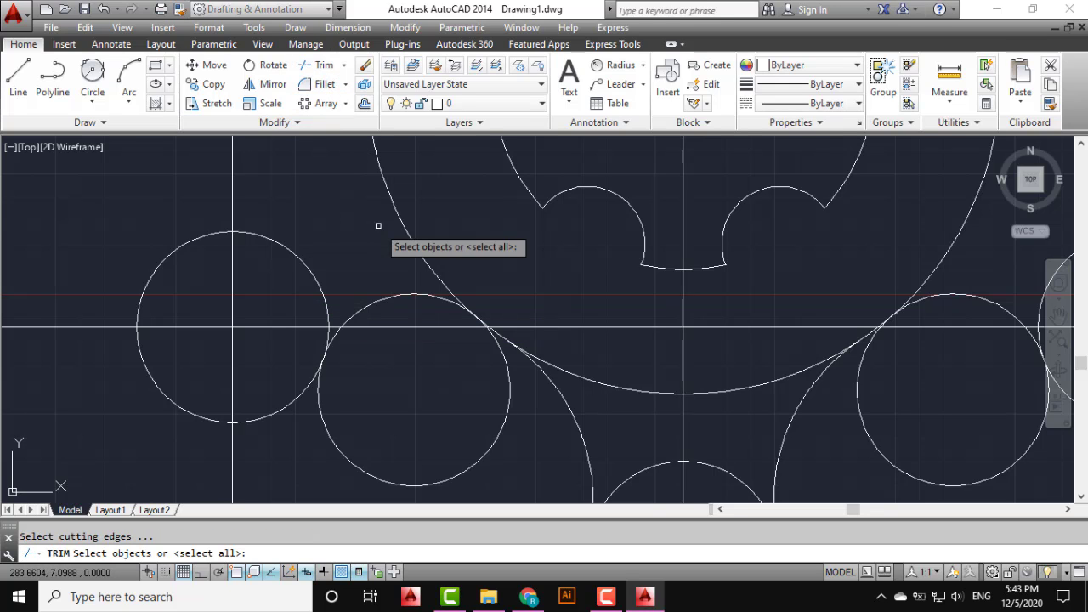
pyautogui.press('Return')
pyautogui.scroll(-2, 378, 225)
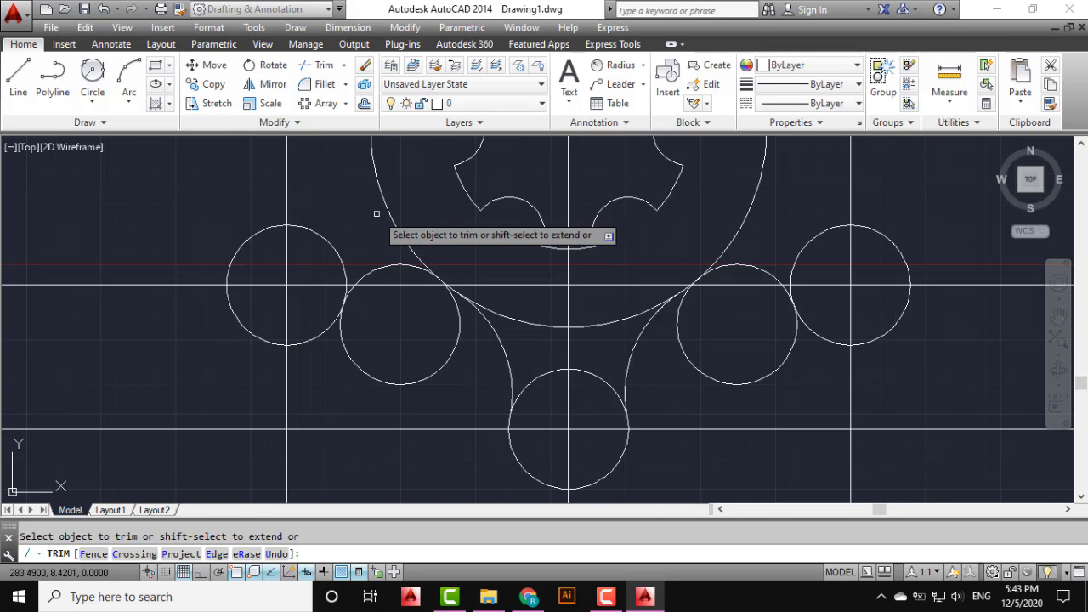
pyautogui.scroll(2, 425, 296)
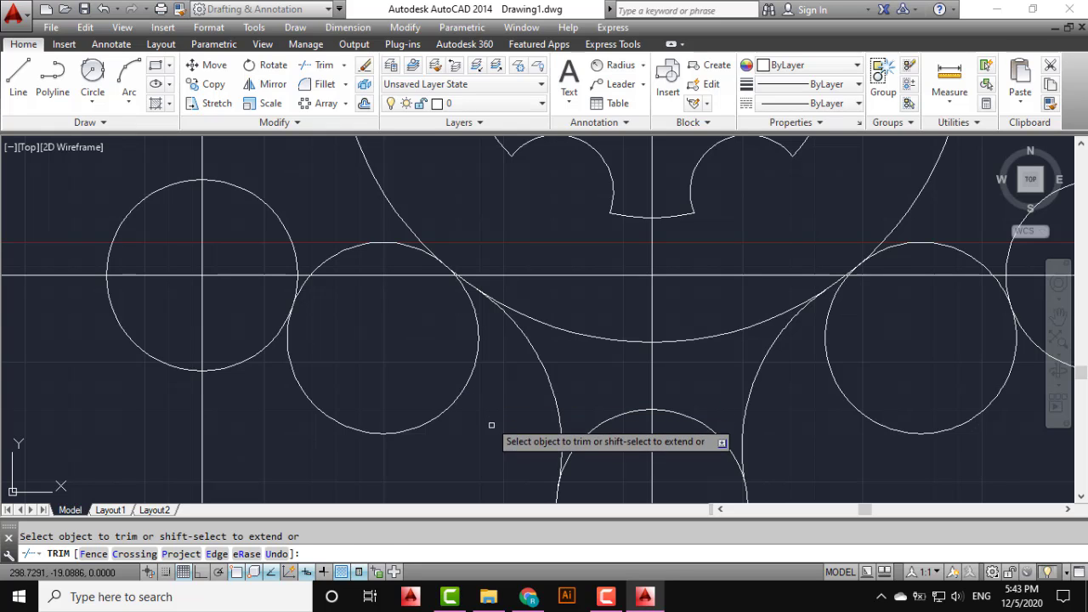
pyautogui.click(489, 397)
pyautogui.click(444, 412)
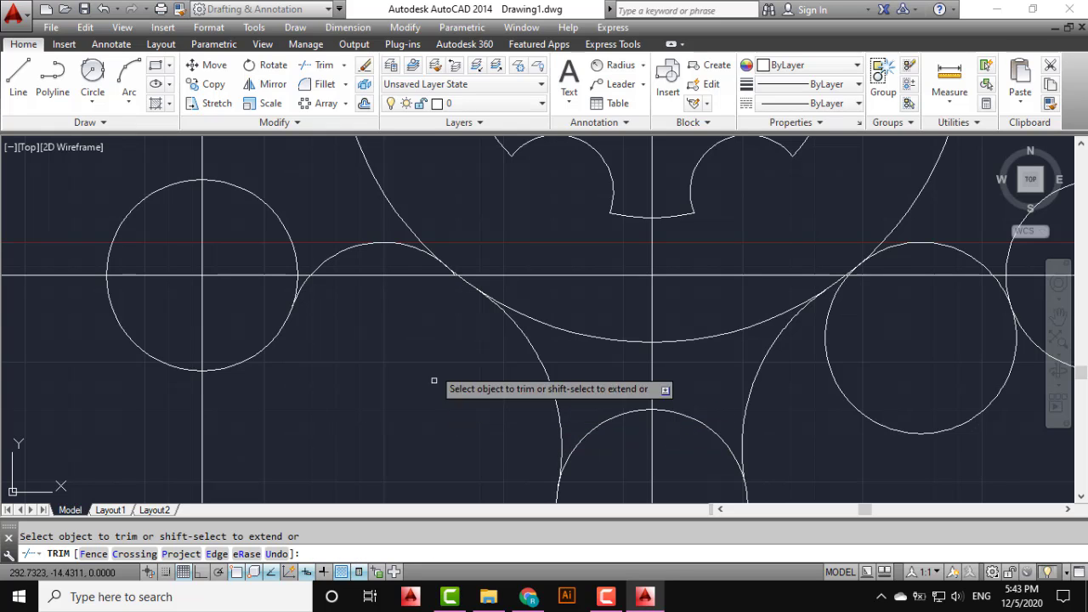
pyautogui.scroll(3, 447, 275)
pyautogui.scroll(3, 447, 275)
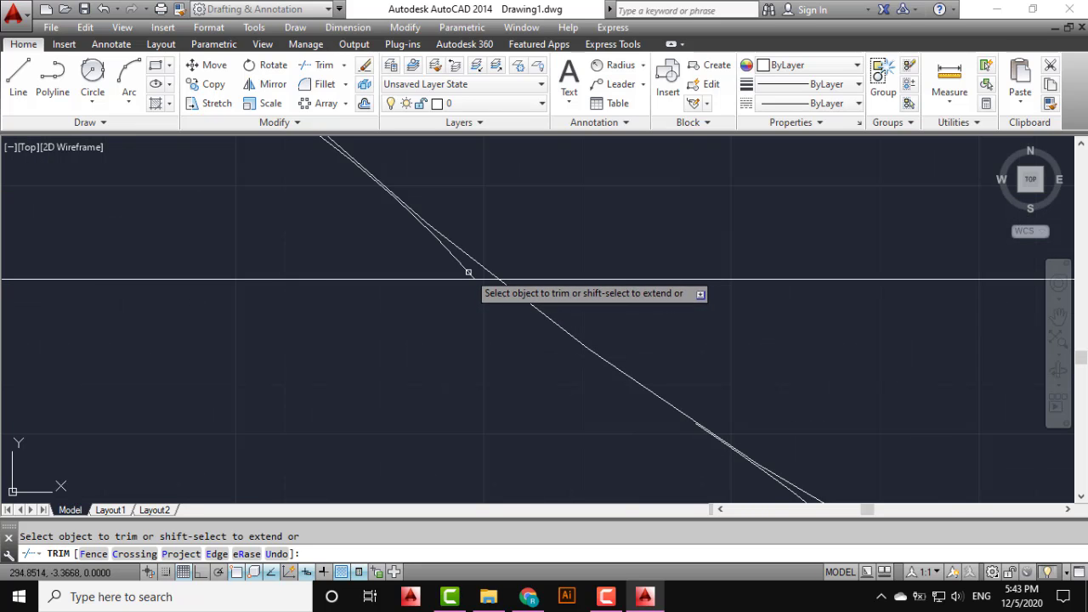
pyautogui.scroll(-6, 443, 280)
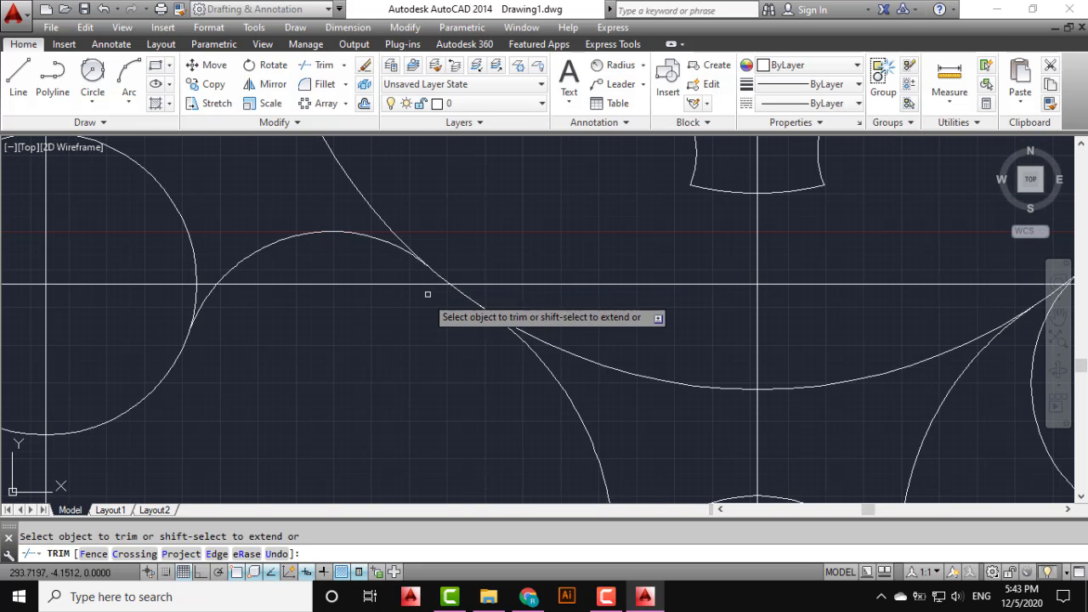
# - Trim the right radius 10 tangent circle to its upper arc between the diameter 66 circle and the right radius 10 circle
pyautogui.moveTo(482, 340); pyautogui.dragTo(287, 343, button='middle')
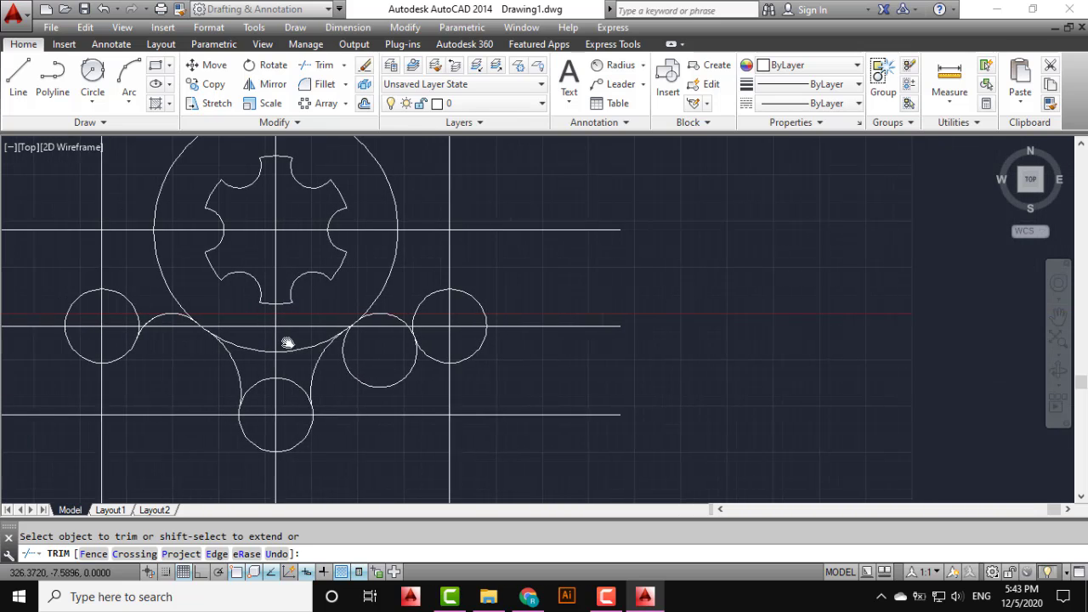
pyautogui.scroll(4, 425, 338)
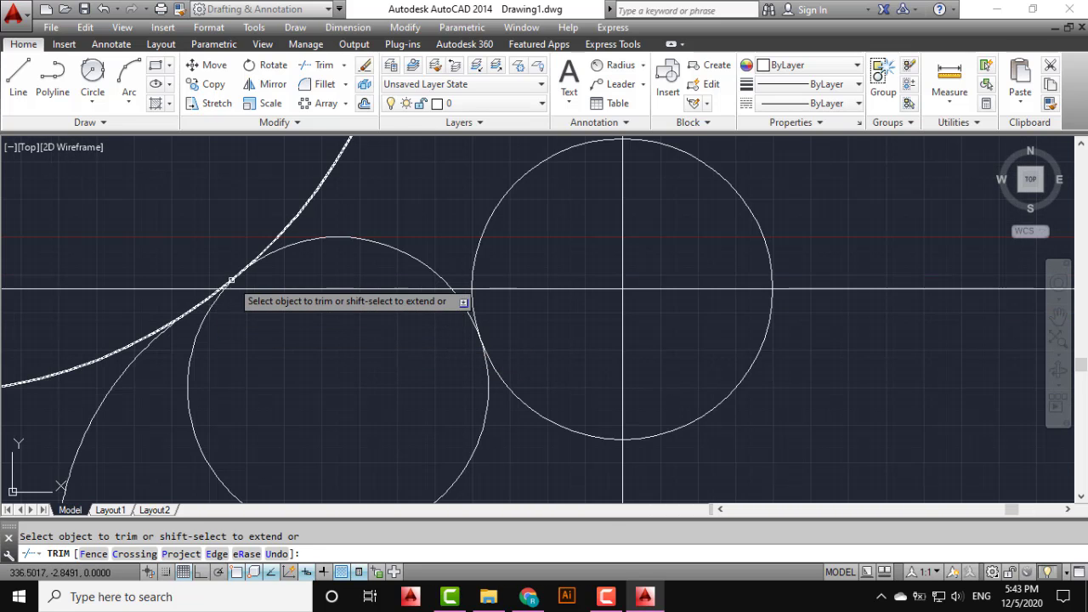
pyautogui.scroll(3, 226, 285)
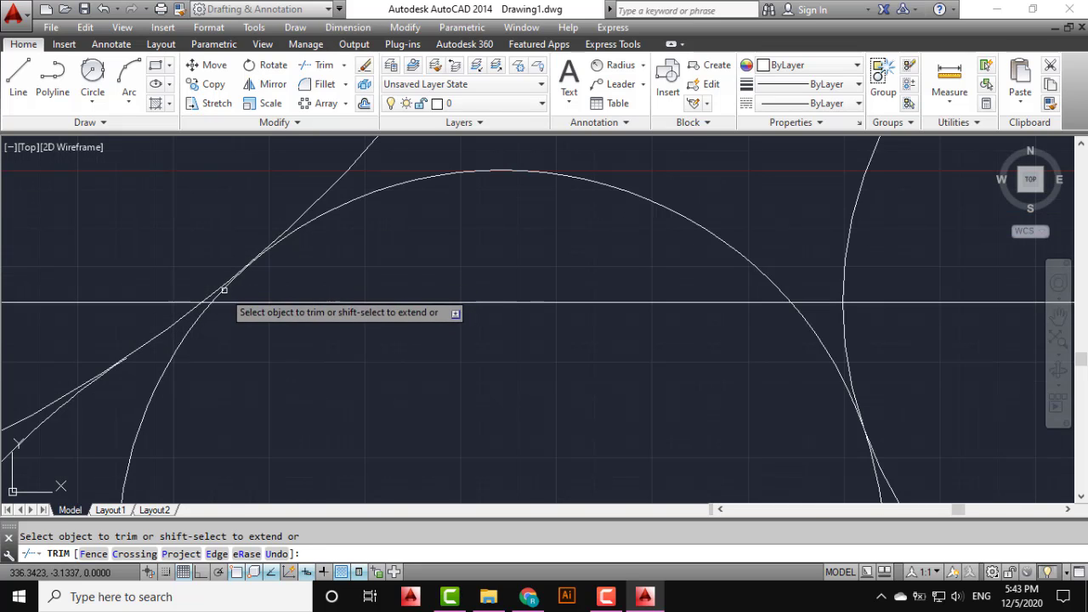
pyautogui.scroll(3, 217, 297)
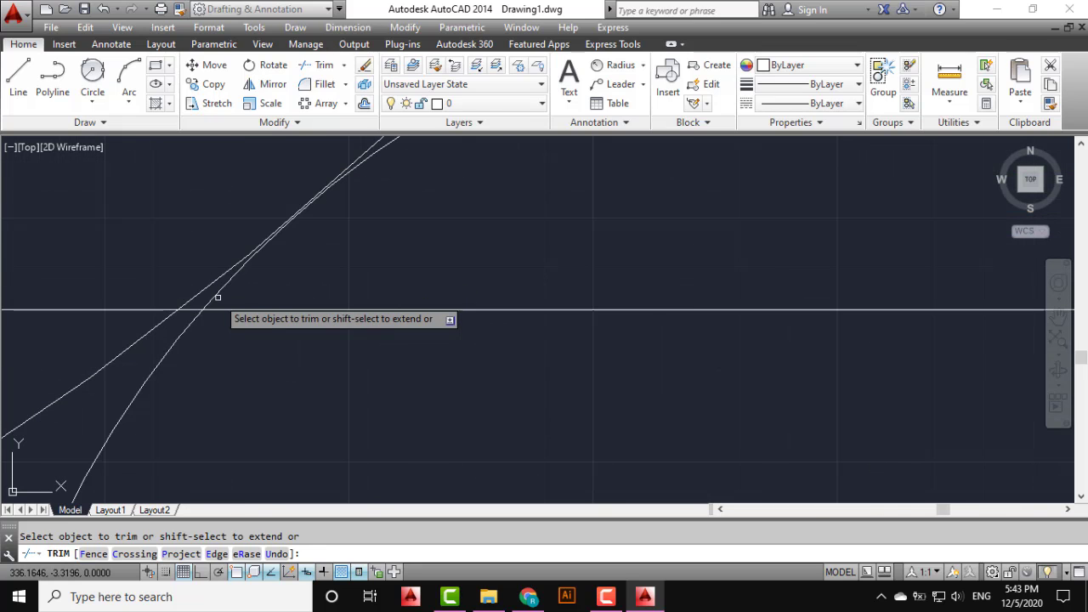
pyautogui.scroll(-5, 225, 308)
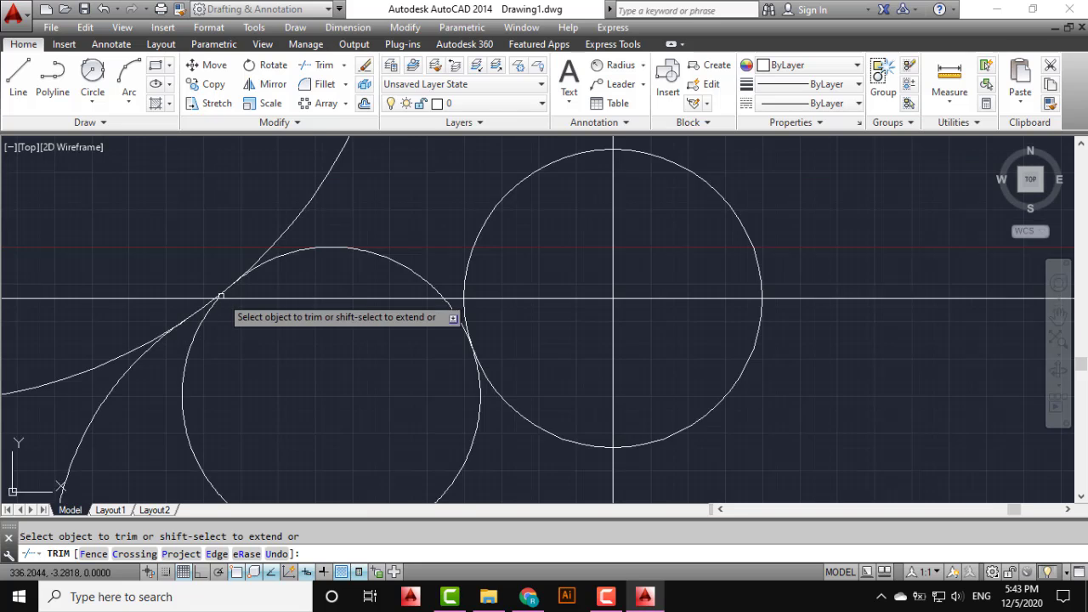
pyautogui.scroll(3, 315, 312)
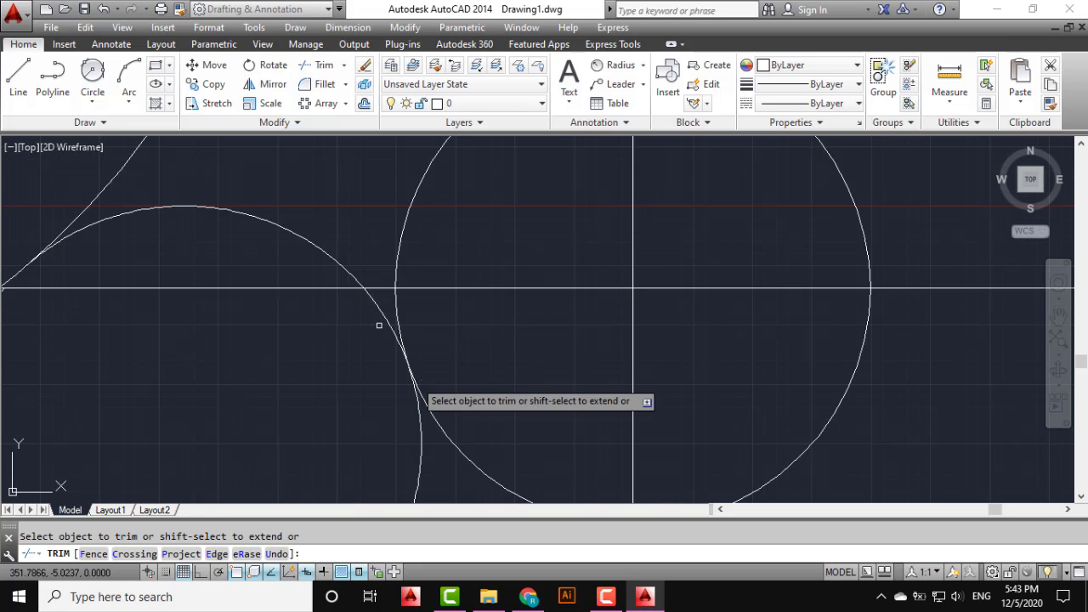
pyautogui.scroll(-6, 419, 416)
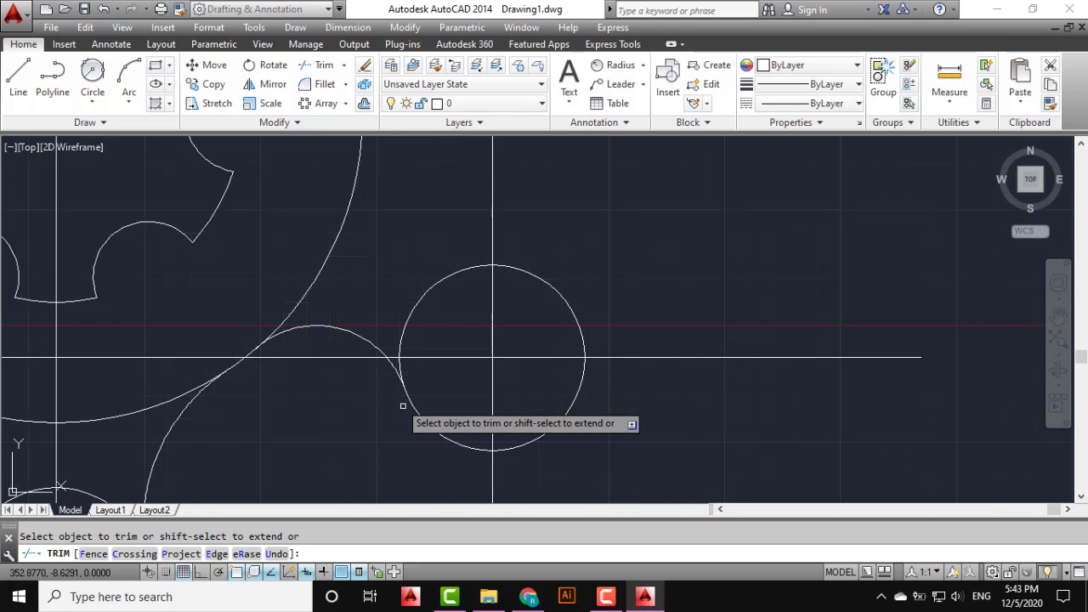
pyautogui.scroll(-2, 402, 331)
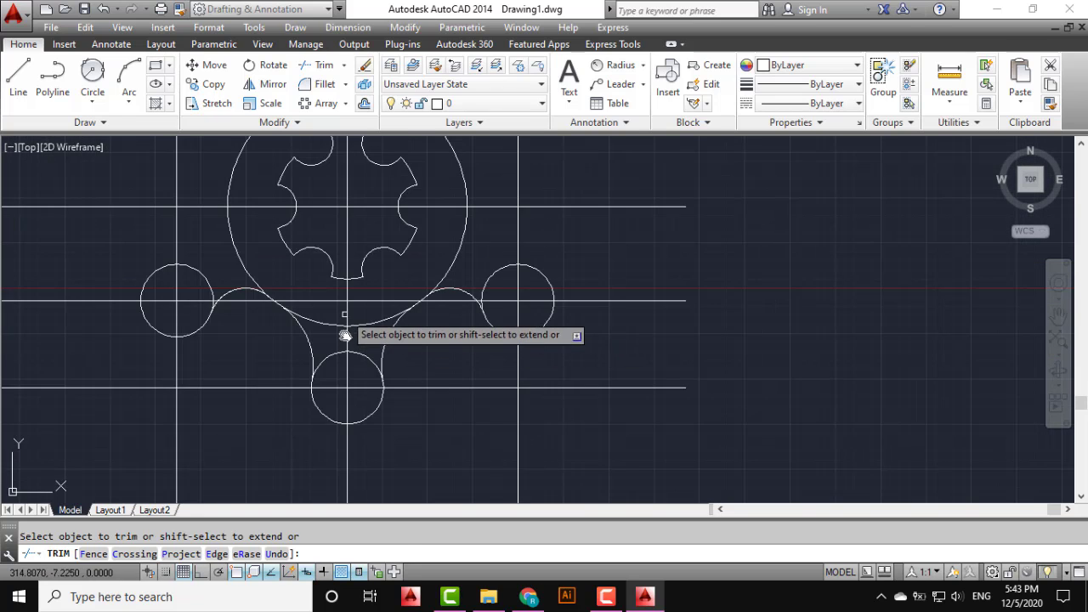
# - Draw a radius 20 circle tangent to the top of the left radius 10 circle and the left side of the diameter 66 circle
pyautogui.moveTo(346, 319); pyautogui.dragTo(383, 434, button='middle')
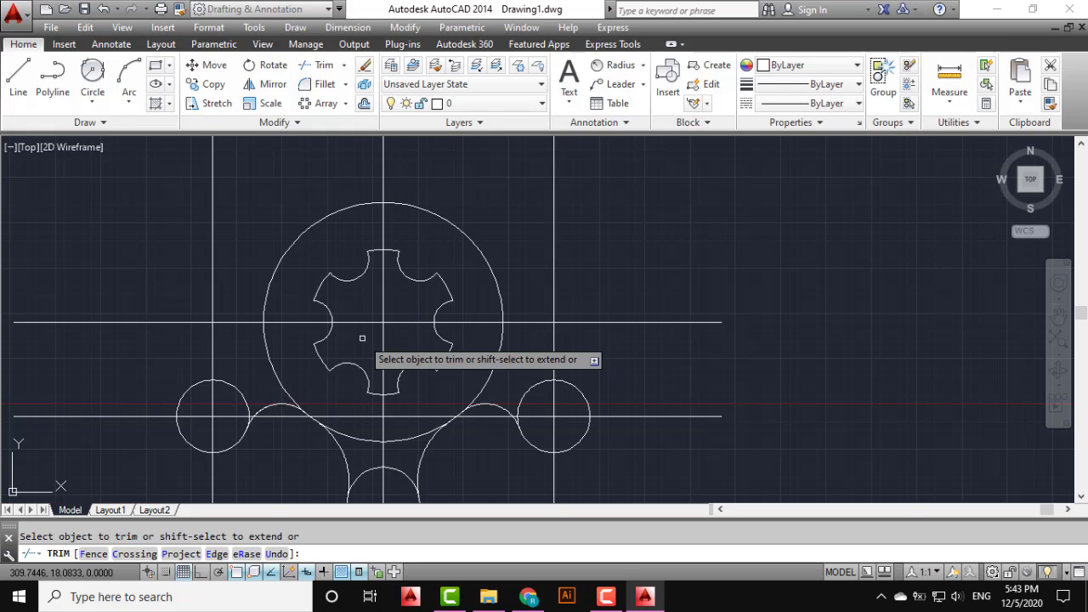
pyautogui.moveTo(479, 292); pyautogui.dragTo(479, 322, button='middle')
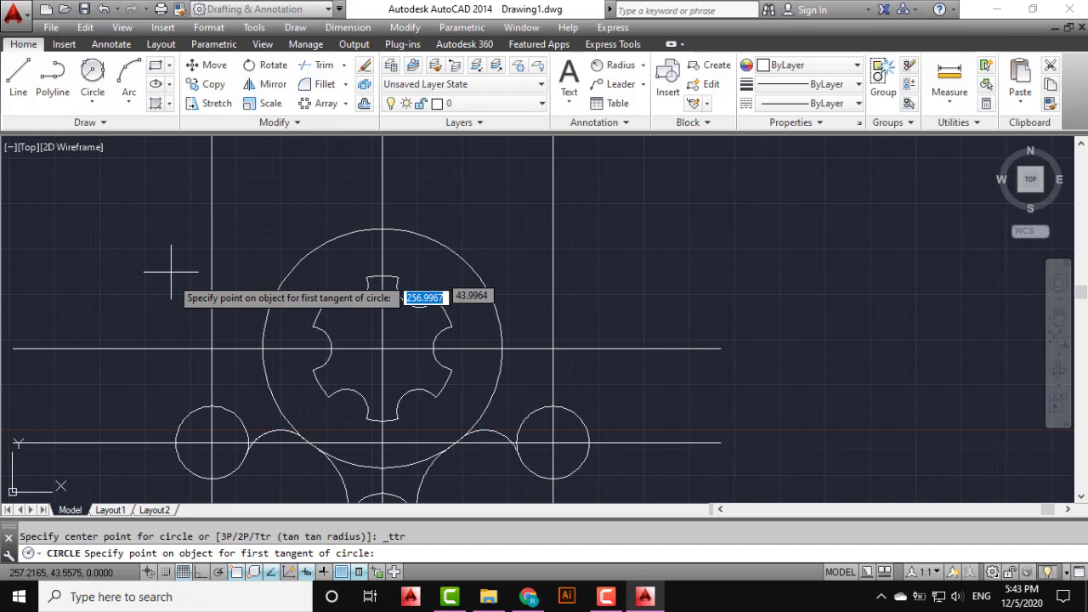
pyautogui.click(188, 412)
pyautogui.click(244, 317)
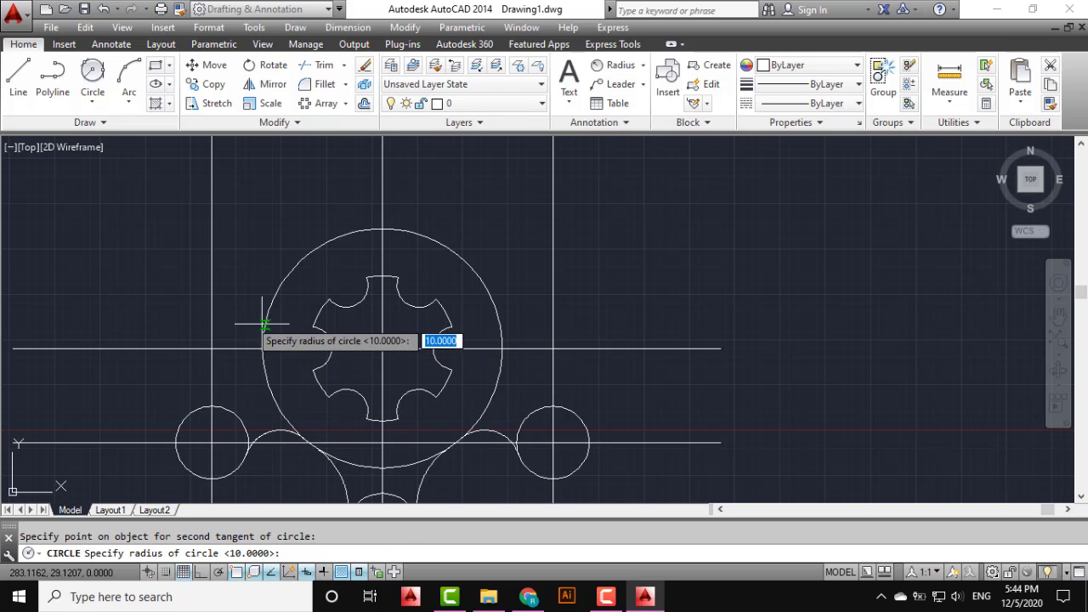
pyautogui.press('Return')
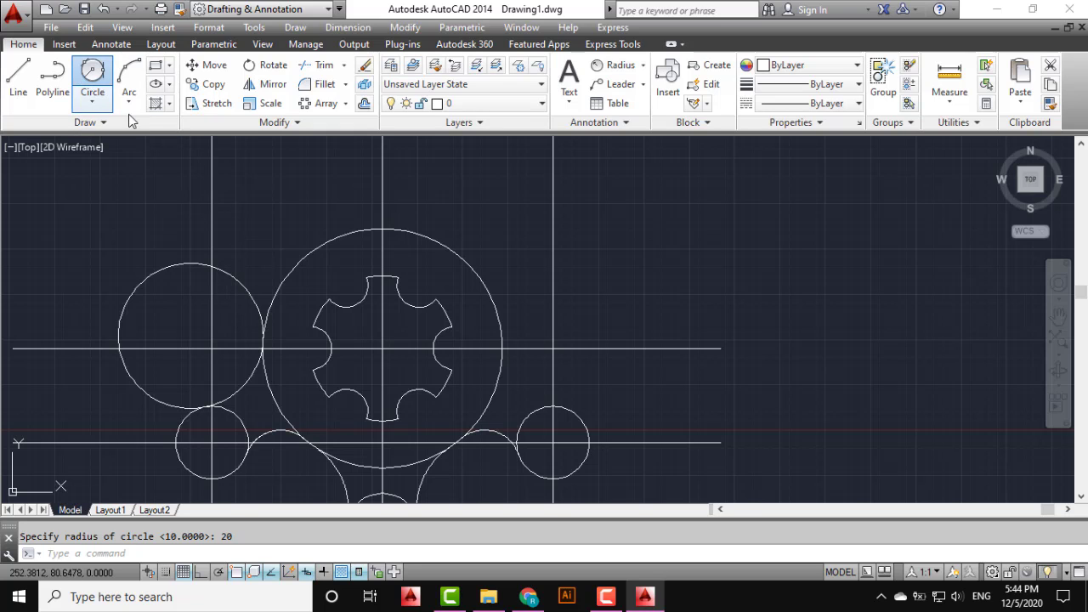
# - Draw a matching radius 20 circle tangent to the right side of the diameter 66 circle and the top of the right radius 10 circle
pyautogui.click(92, 74)
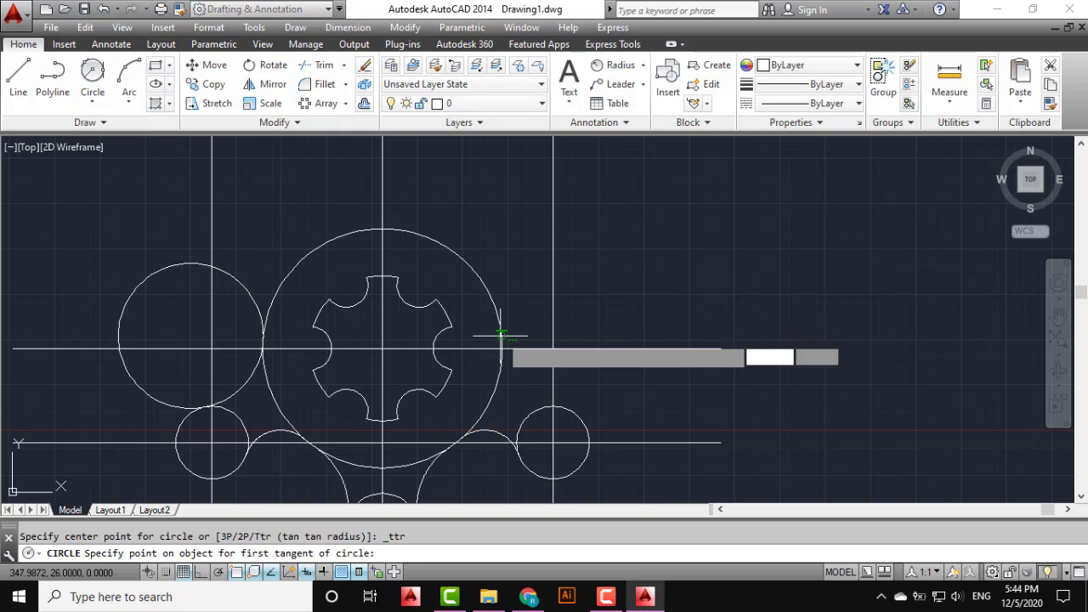
pyautogui.click(500, 338)
pyautogui.click(562, 410)
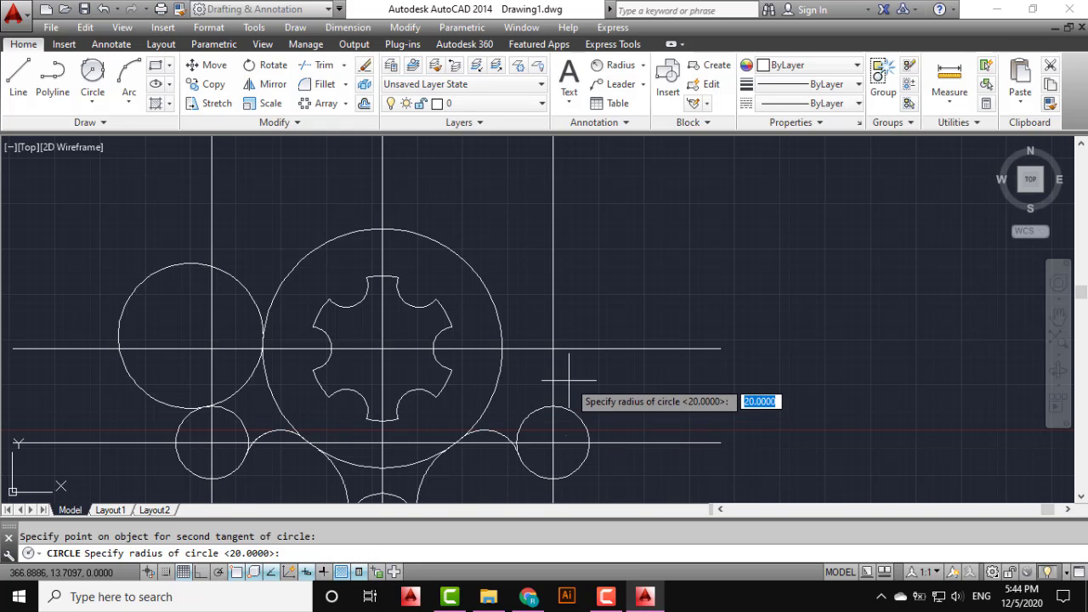
pyautogui.press('Return')
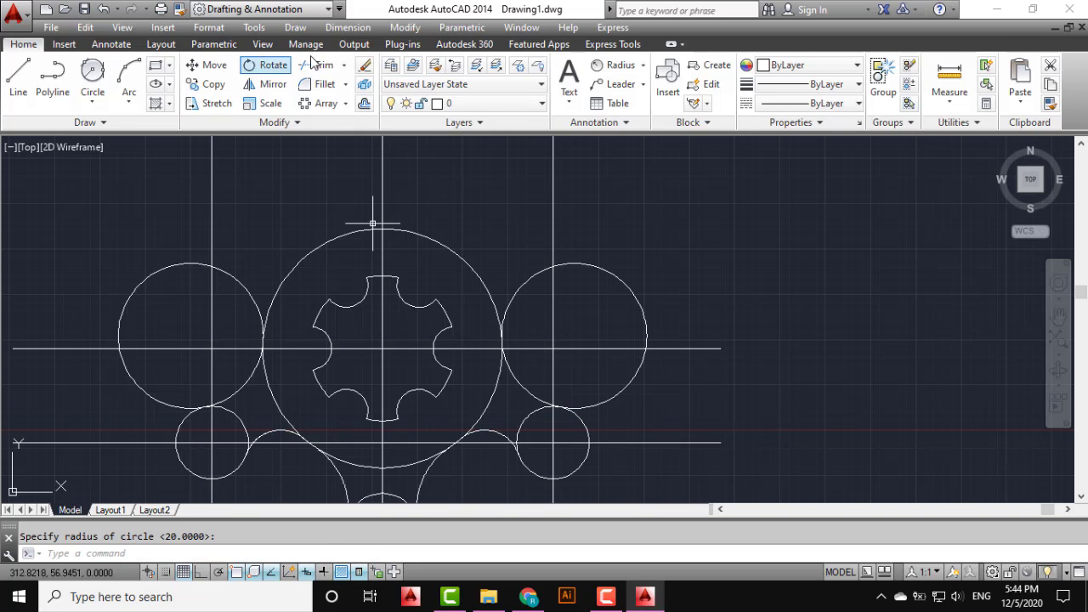
# - Trim the right radius 20 circle to its lower-left arc between the diameter 66 circle and the right radius 10 circle
pyautogui.write('tr')
pyautogui.press('Return')
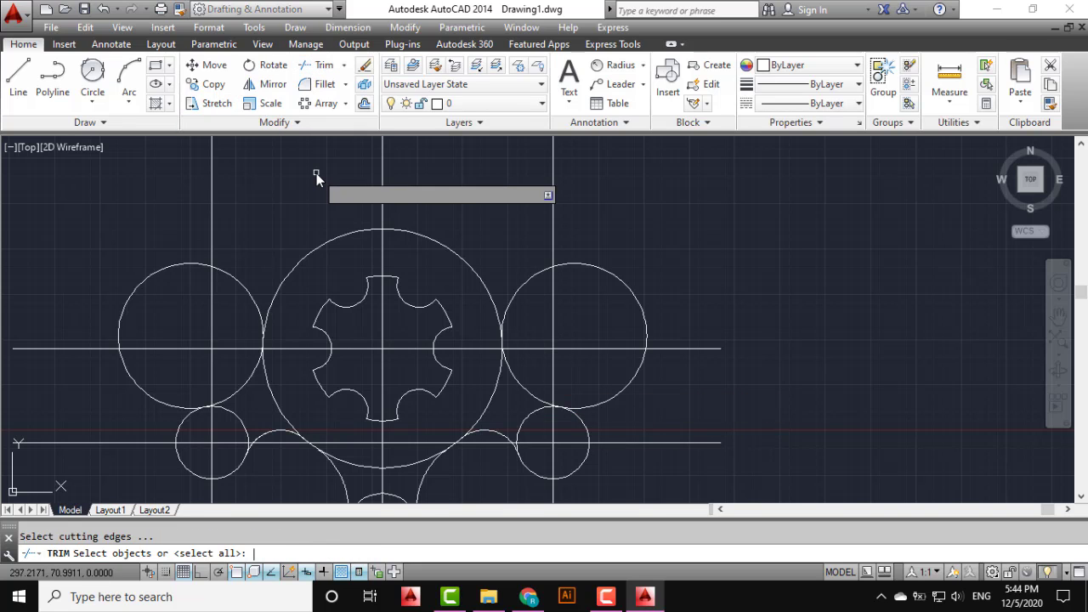
pyautogui.press('Return')
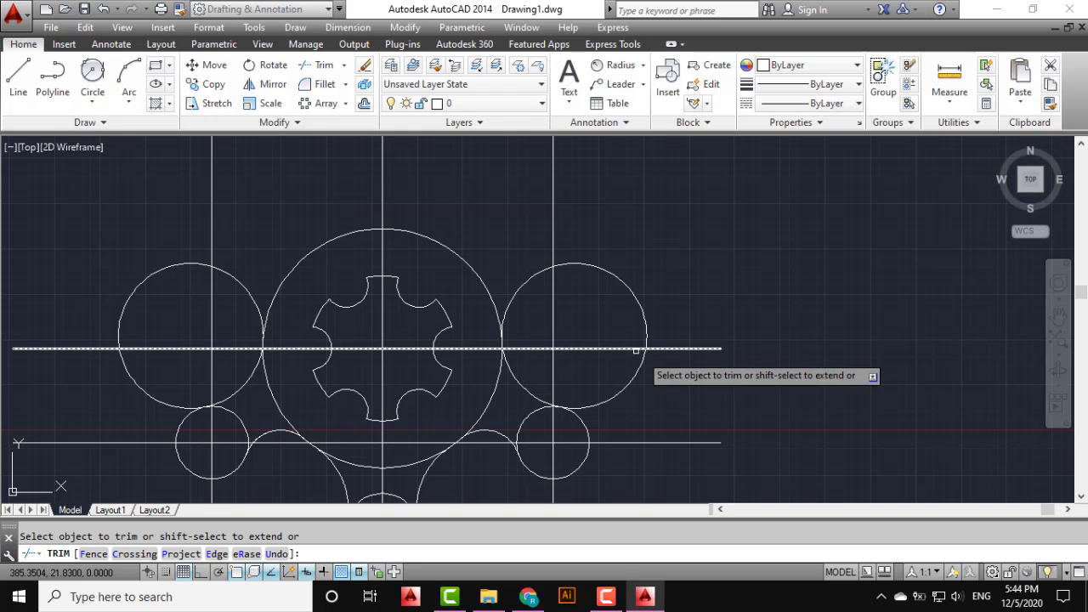
pyautogui.click(591, 407)
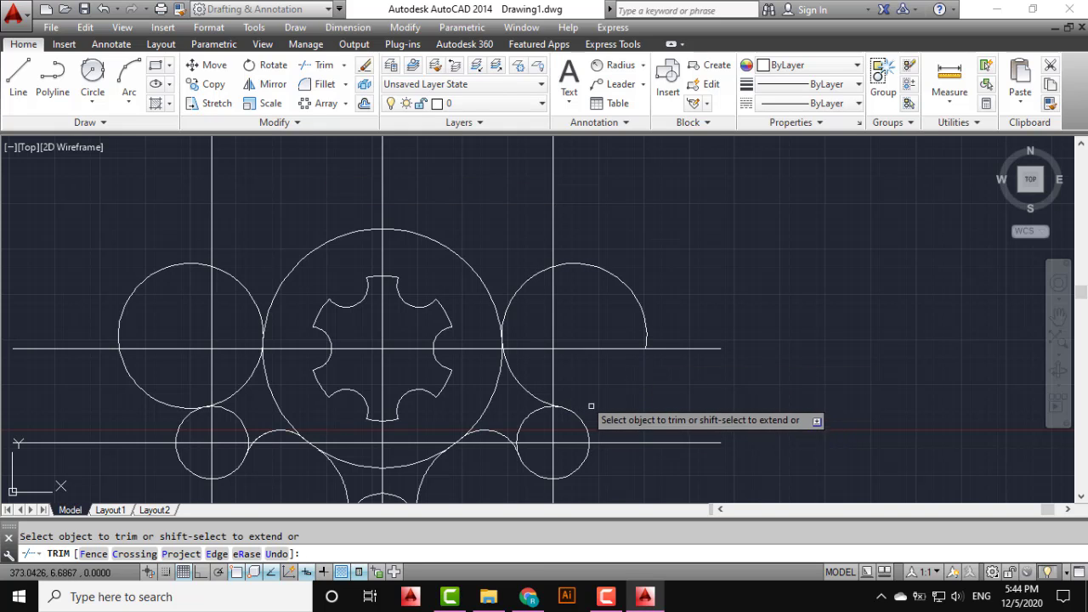
pyautogui.click(646, 329)
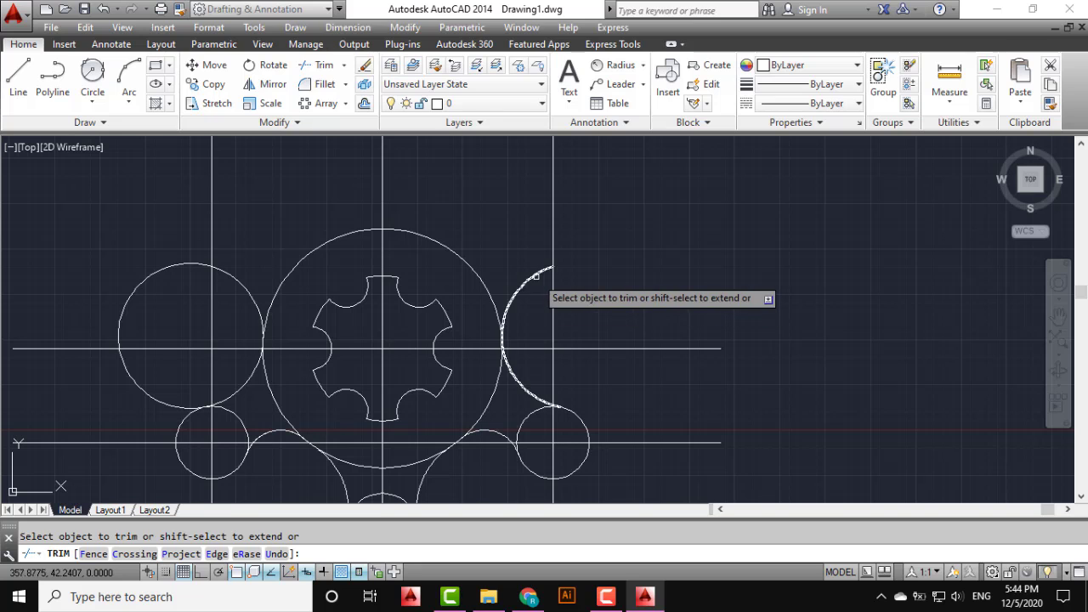
pyautogui.click(536, 276)
pyautogui.scroll(6, 502, 348)
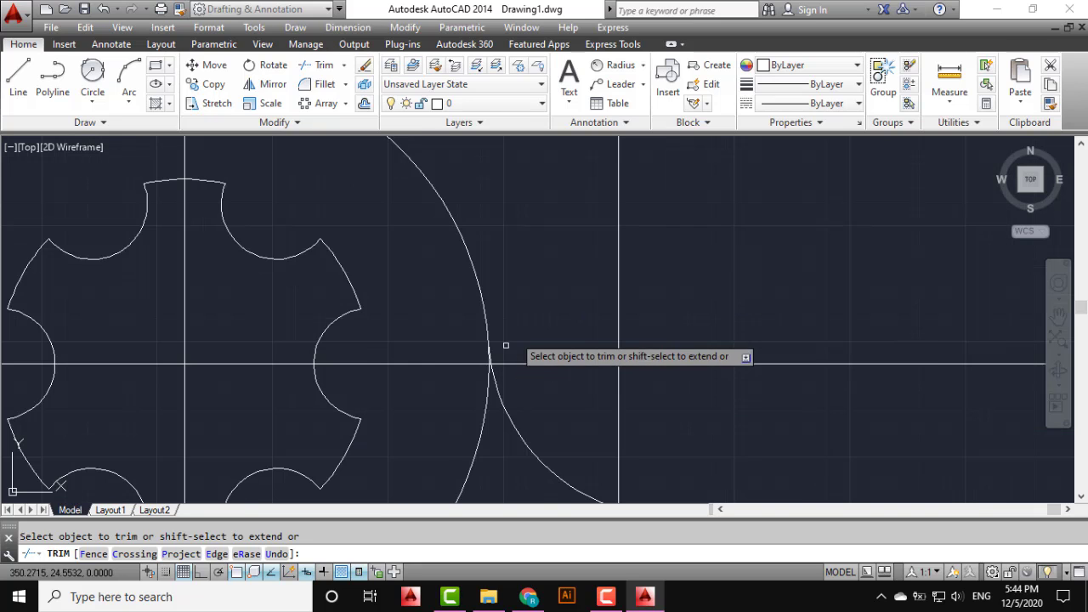
# - Trim the left radius 20 circle to its lower-right arc between the diameter 66 circle and the left radius 10 circle
pyautogui.scroll(-8, 503, 361)
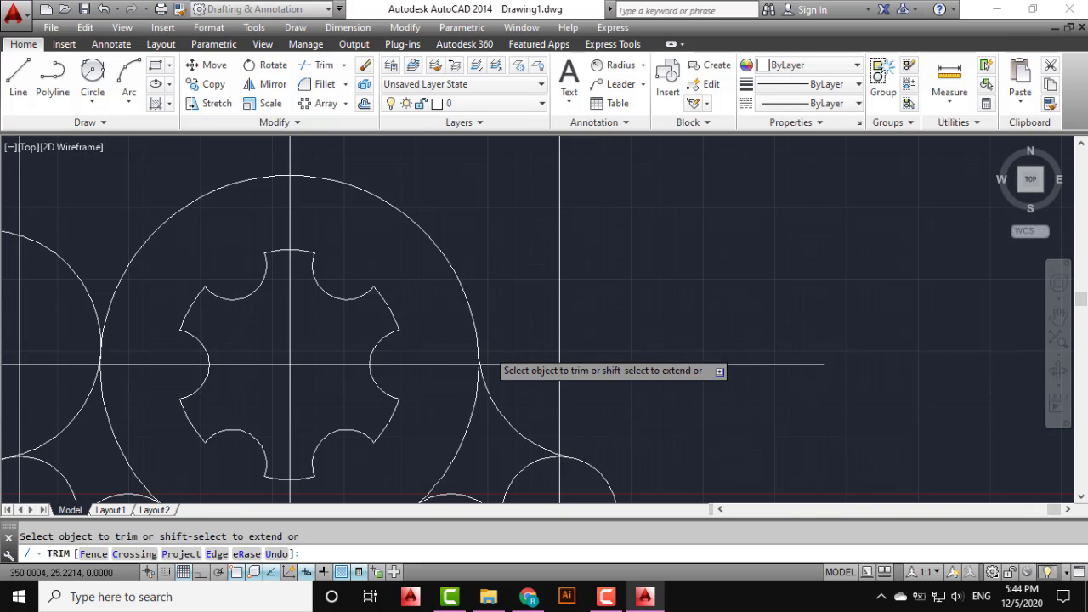
pyautogui.scroll(5, 443, 338)
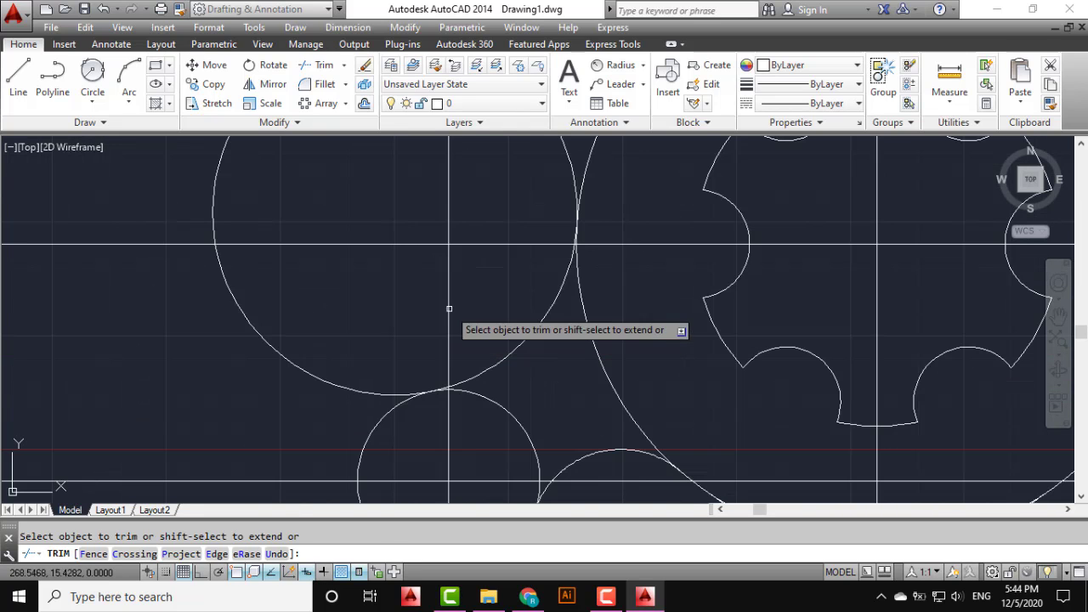
pyautogui.scroll(1, 486, 255)
pyautogui.click(366, 449)
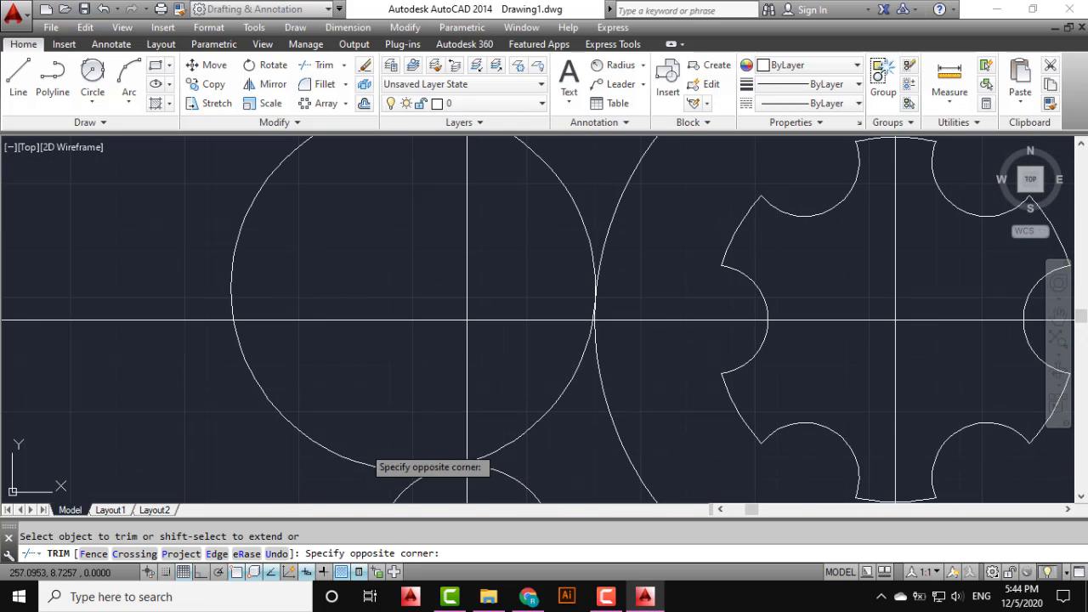
pyautogui.click(331, 474)
pyautogui.moveTo(372, 269); pyautogui.dragTo(339, 366, button='middle')
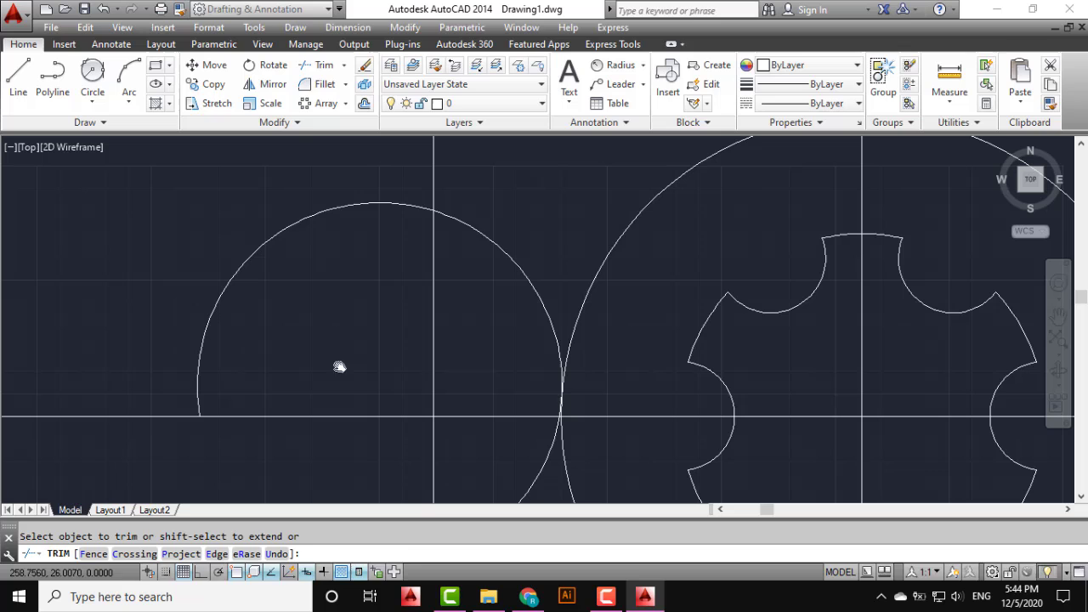
pyautogui.click(304, 204)
pyautogui.click(282, 244)
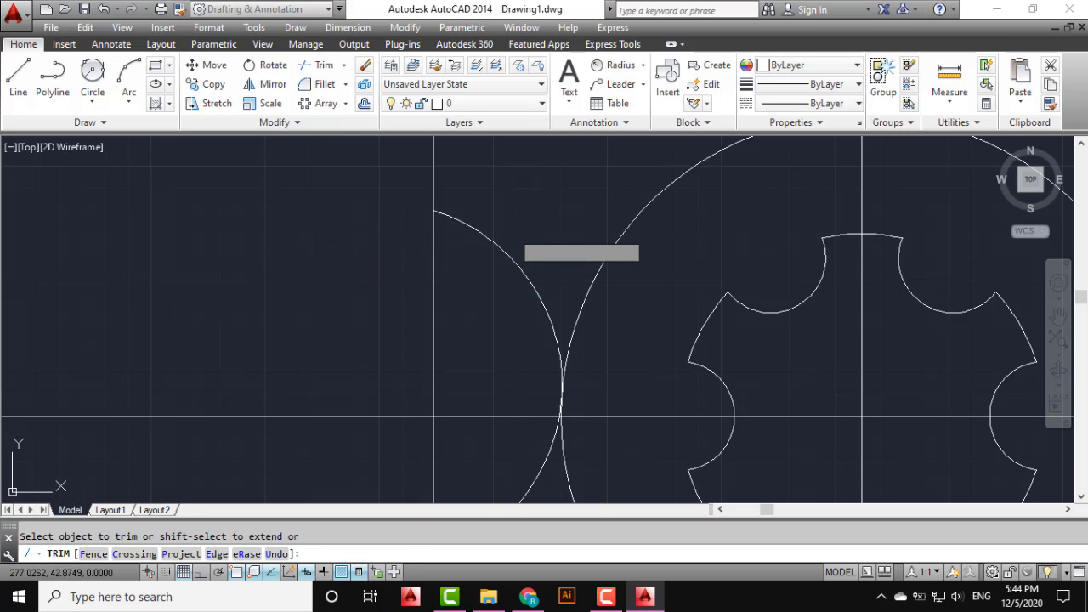
pyautogui.click(505, 253)
pyautogui.click(473, 277)
# - Trim away the lower-left part of the diameter 66 circle and the inner part of the left radius 10 circle inside the profile
pyautogui.scroll(-5, 483, 287)
pyautogui.moveTo(483, 286); pyautogui.dragTo(301, 326, button='middle')
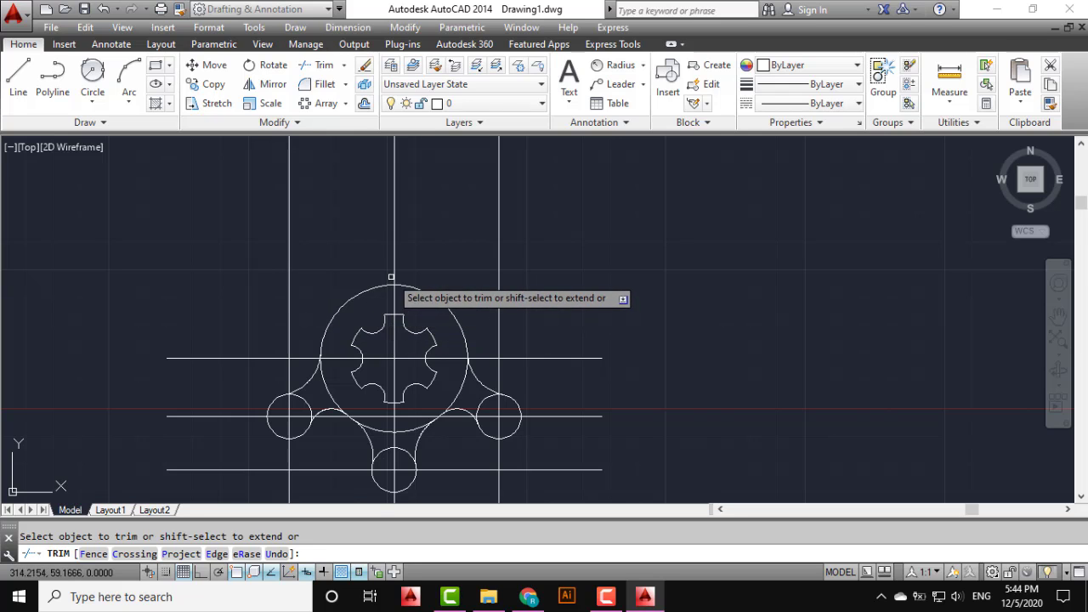
pyautogui.scroll(-3, 377, 338)
pyautogui.moveTo(402, 319); pyautogui.dragTo(405, 313, button='middle')
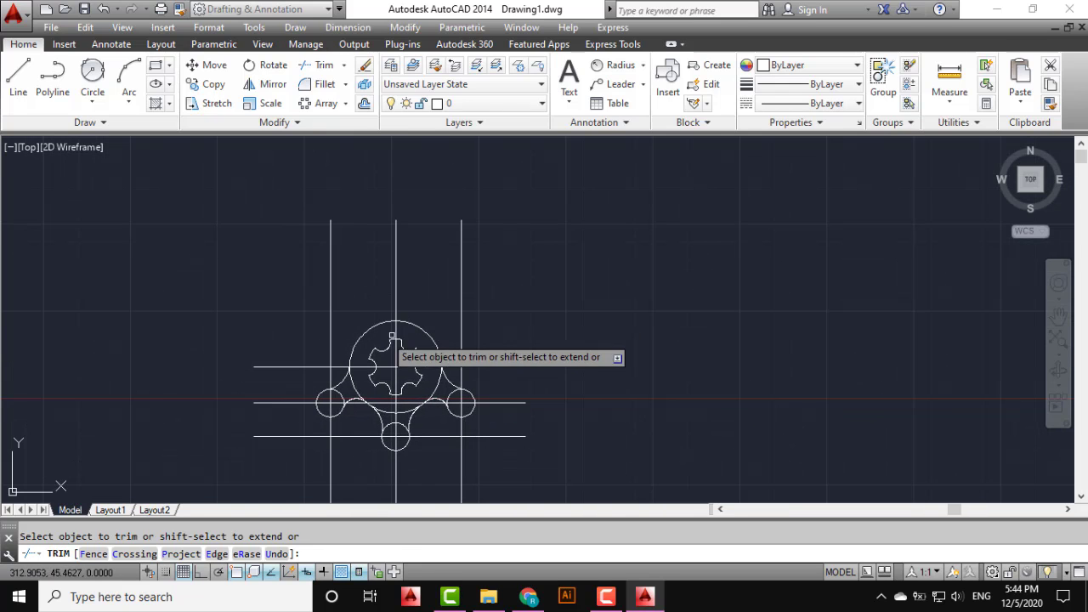
pyautogui.scroll(4, 358, 385)
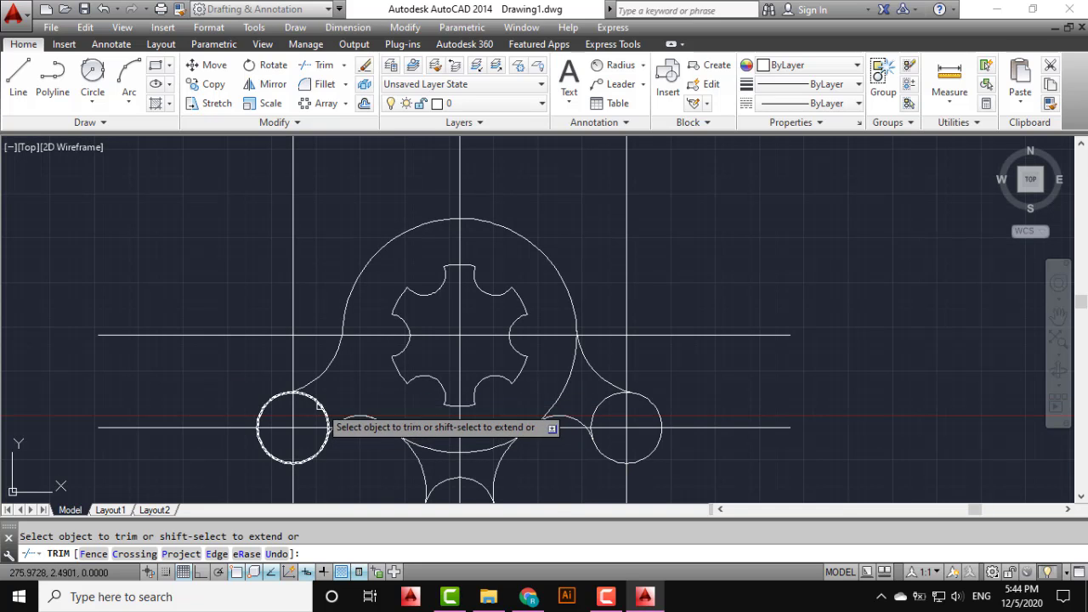
pyautogui.click(319, 405)
pyautogui.scroll(5, 266, 380)
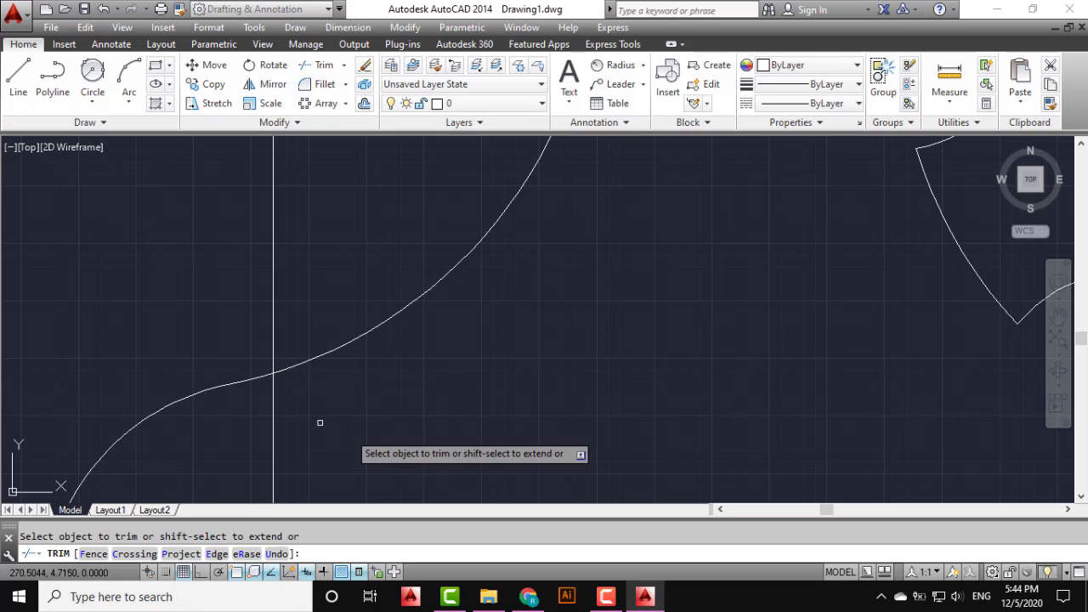
pyautogui.scroll(-4, 348, 294)
pyautogui.scroll(4, 389, 306)
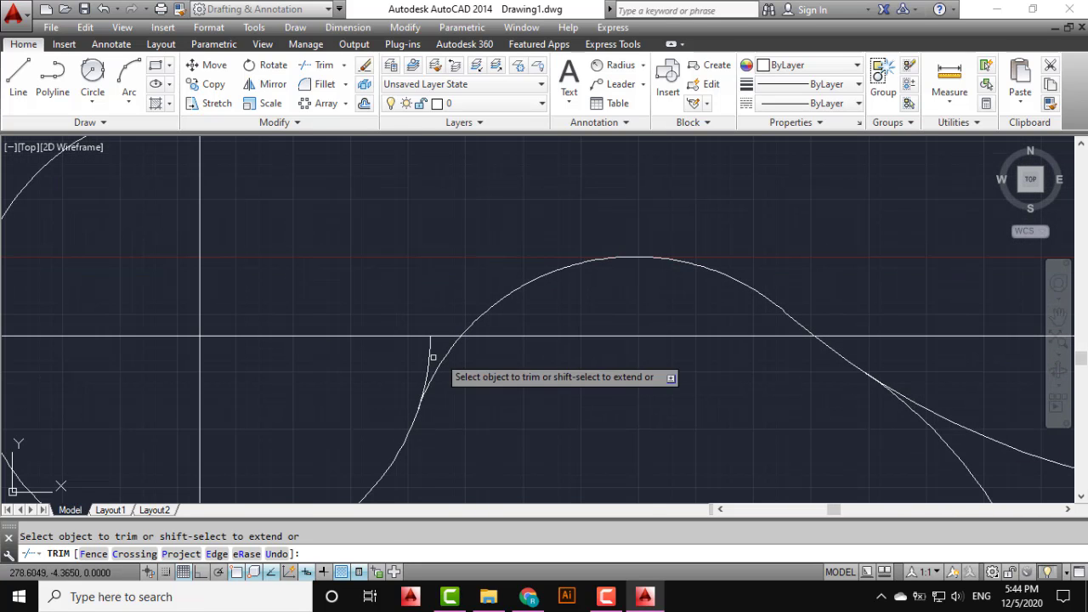
# - Trim away the upper part of the bottom radius 10 circle and the piece of the diameter 66 circle above it
pyautogui.scroll(-5, 429, 361)
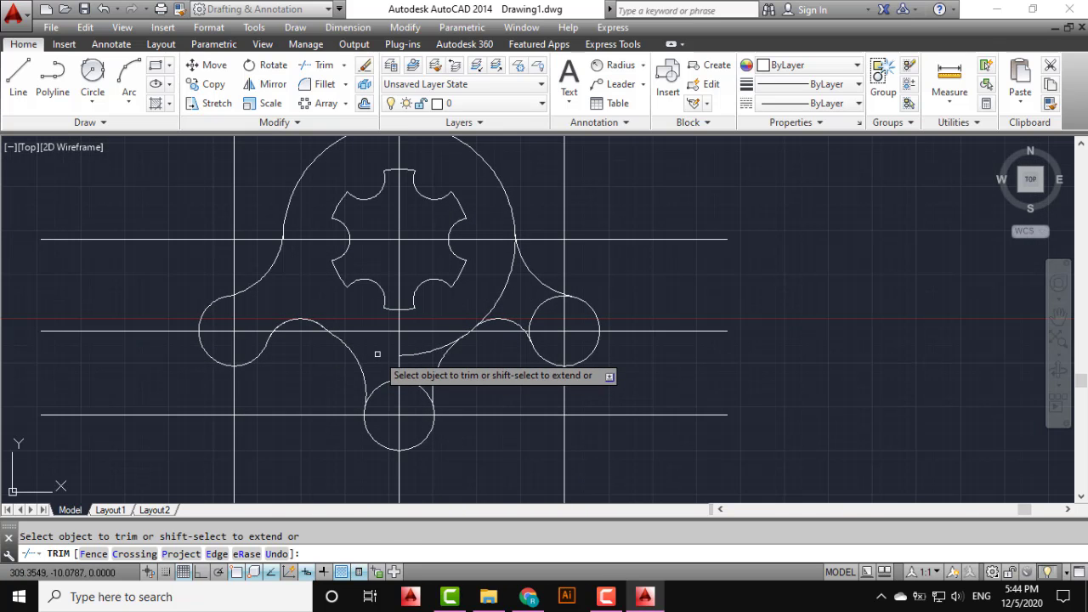
pyautogui.scroll(5, 417, 352)
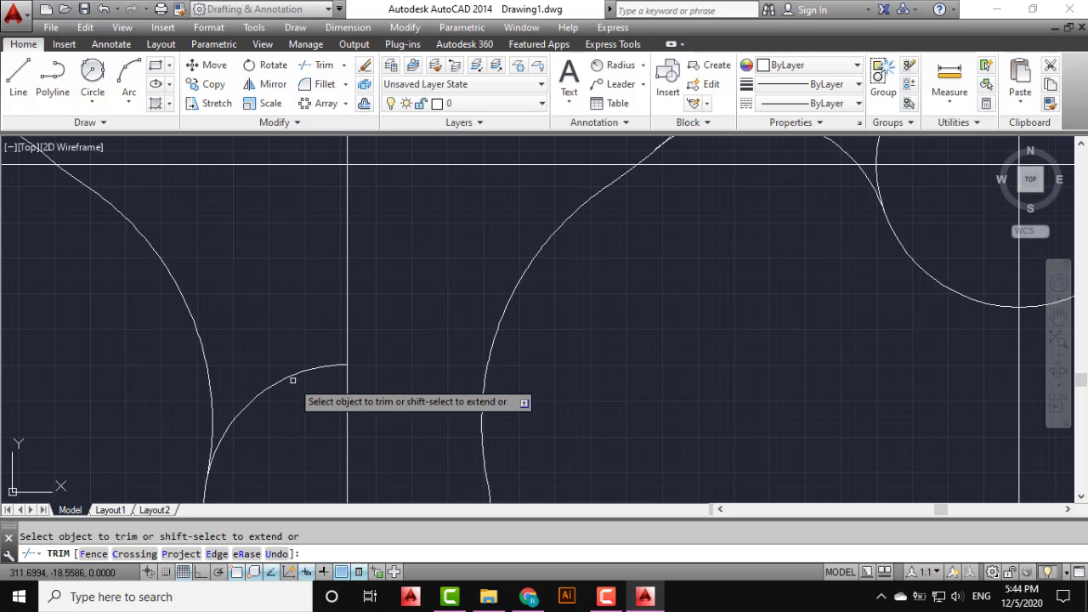
pyautogui.scroll(-4, 306, 400)
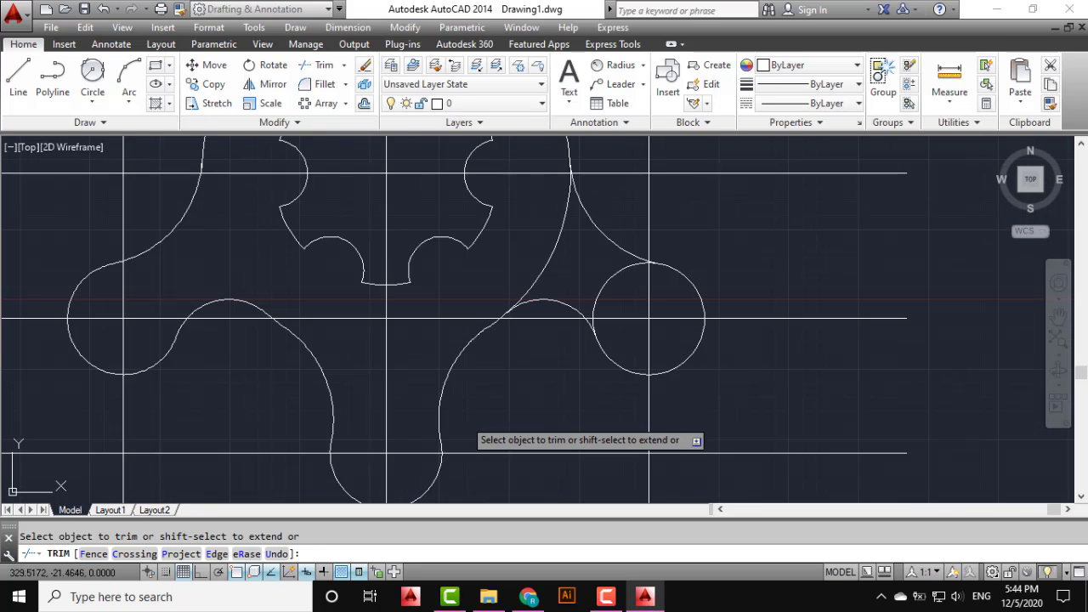
# - Trim away the lower-right part of the diameter 66 circle and the inner part of the right radius 10 circle inside the profile
pyautogui.moveTo(518, 357); pyautogui.dragTo(280, 459, button='middle')
pyautogui.scroll(-2, 280, 459)
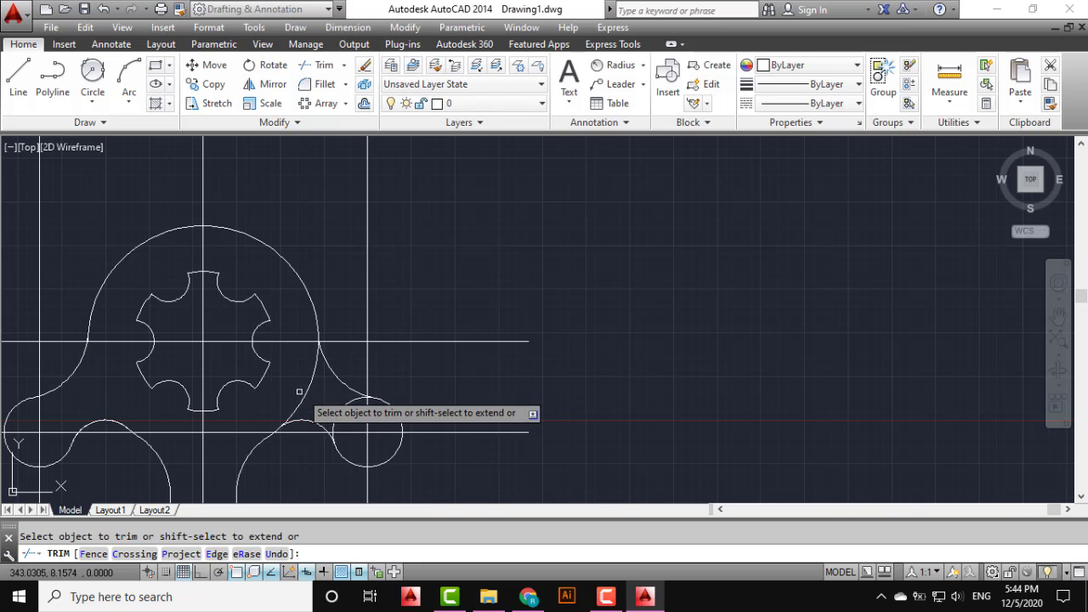
pyautogui.scroll(4, 350, 414)
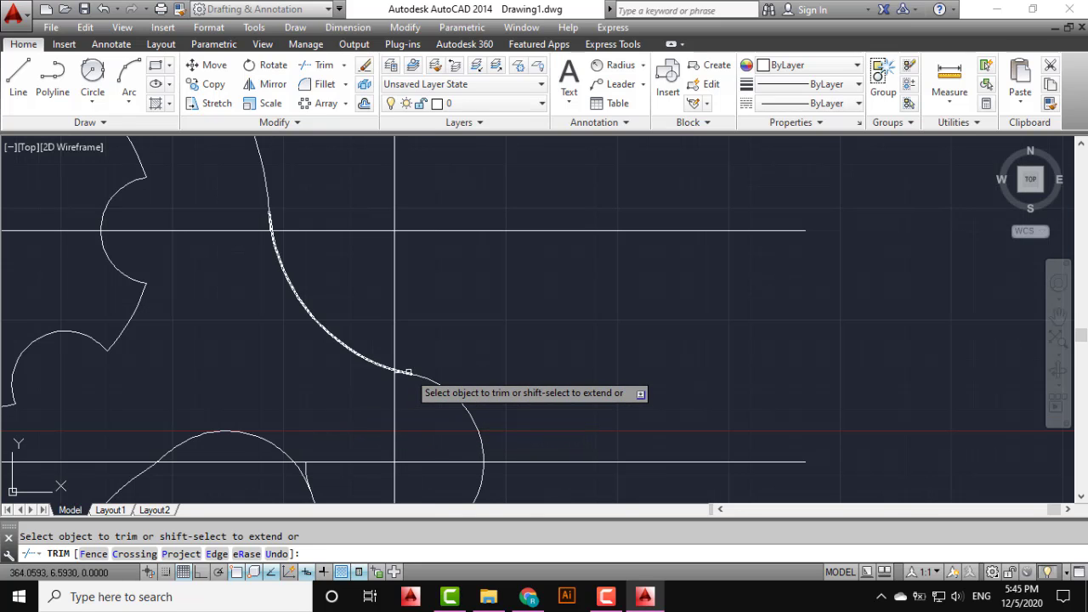
pyautogui.scroll(3, 408, 372)
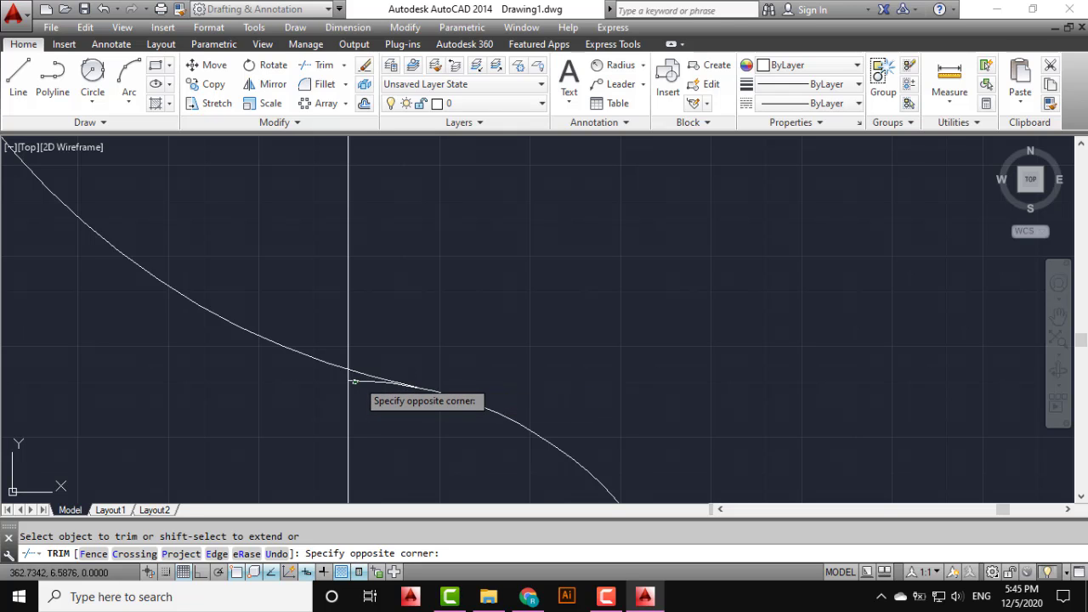
pyautogui.scroll(-3, 361, 413)
pyautogui.moveTo(330, 444); pyautogui.dragTo(396, 326, button='middle')
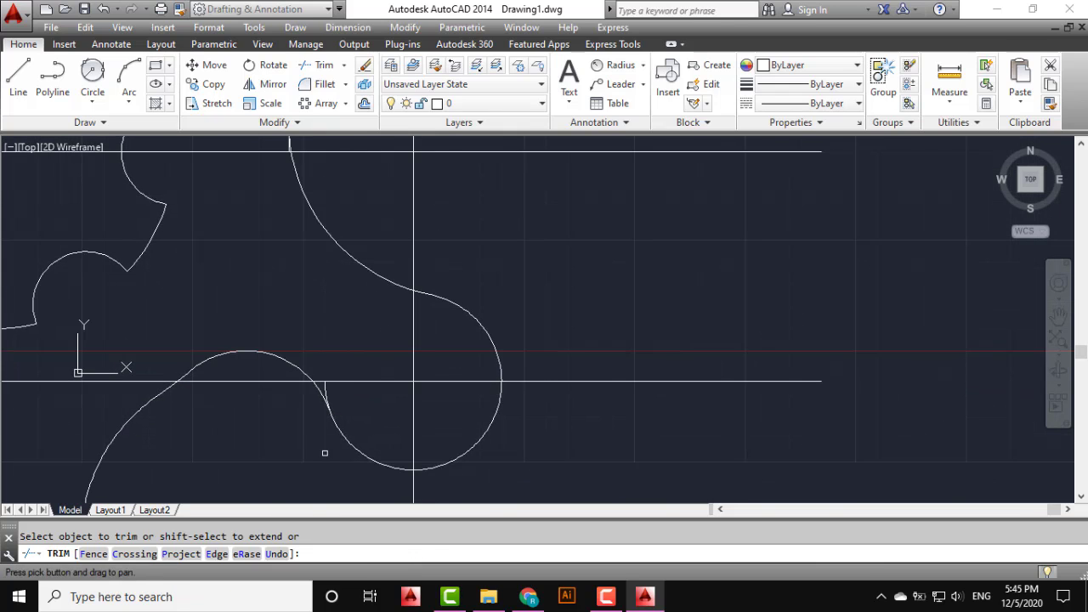
pyautogui.scroll(2, 344, 380)
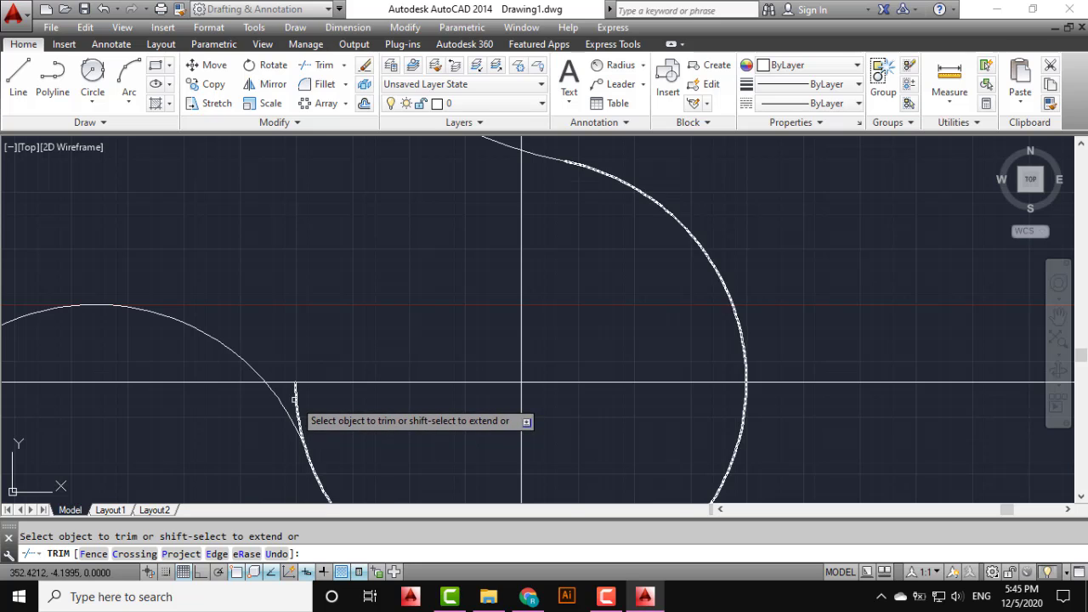
# - Offset the horizontal centerline through the notched center upward by 65
pyautogui.scroll(-6, 294, 400)
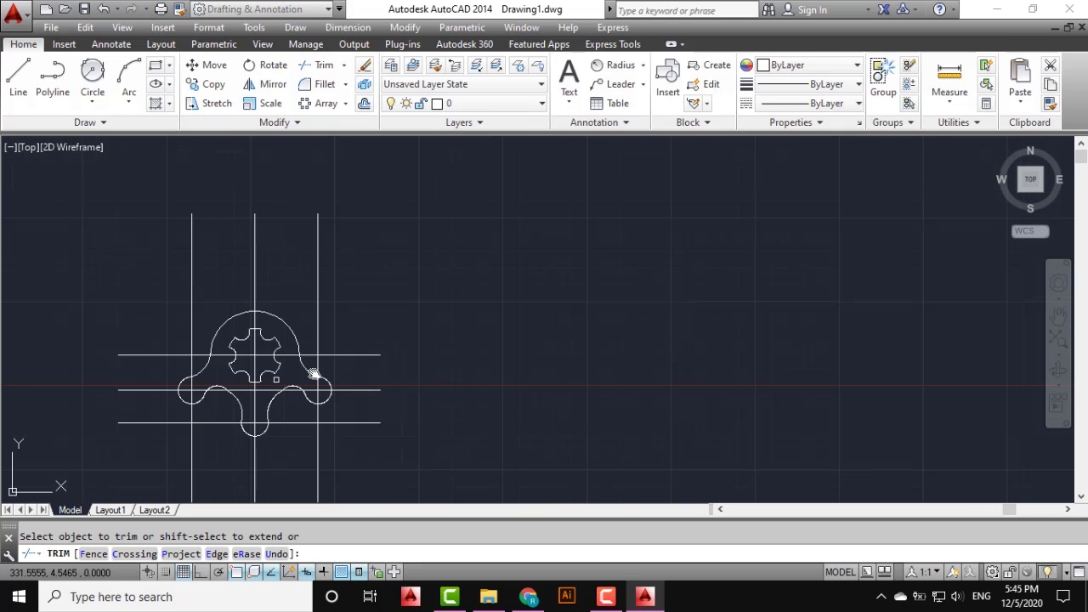
pyautogui.moveTo(273, 382); pyautogui.dragTo(394, 387, button='middle')
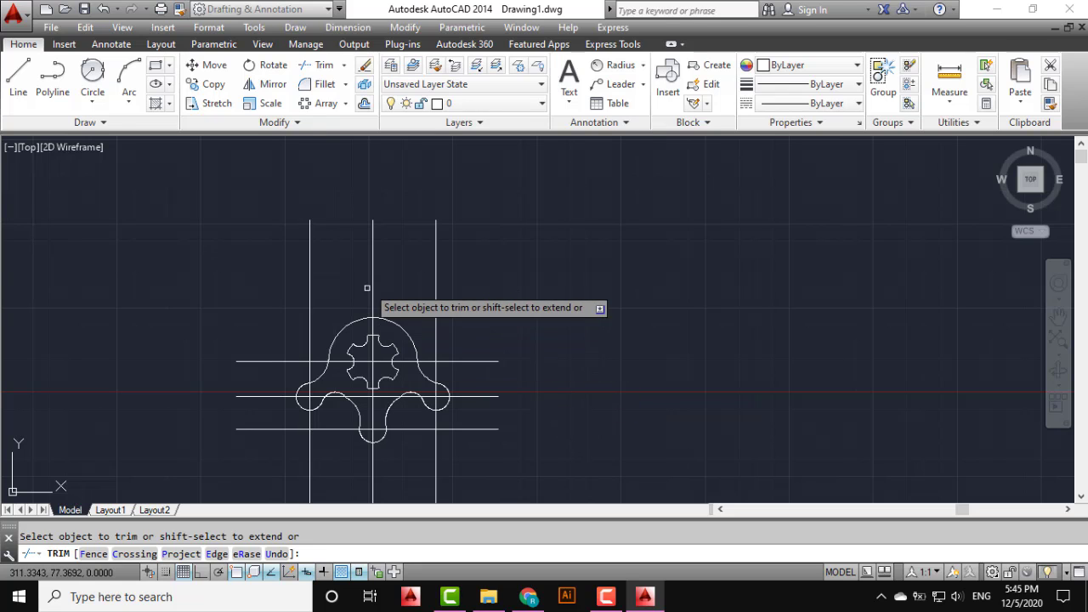
pyautogui.moveTo(366, 286); pyautogui.dragTo(442, 304, button='middle')
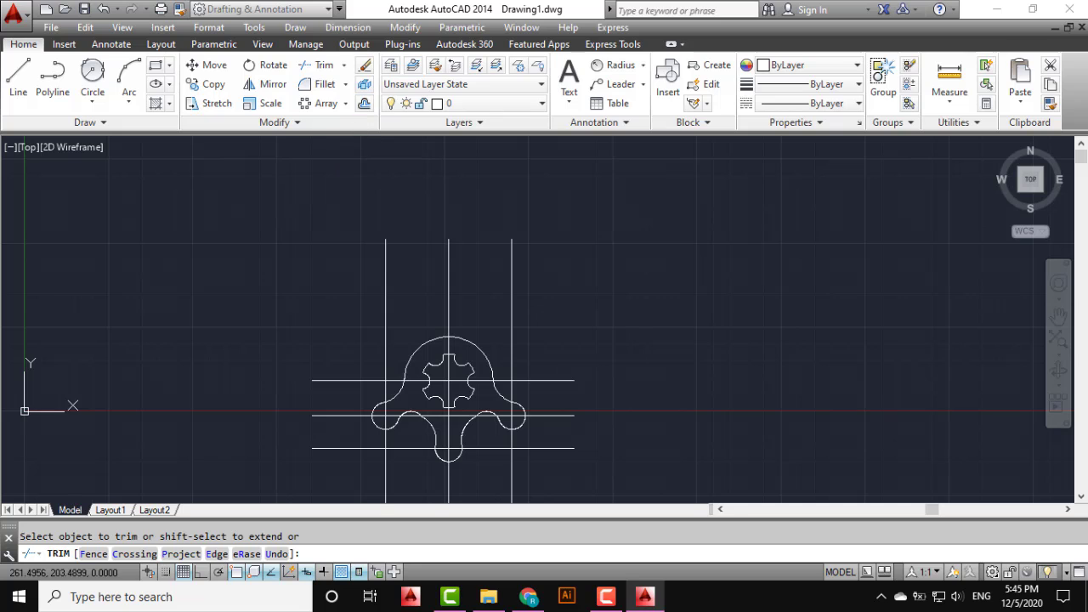
pyautogui.click(364, 102)
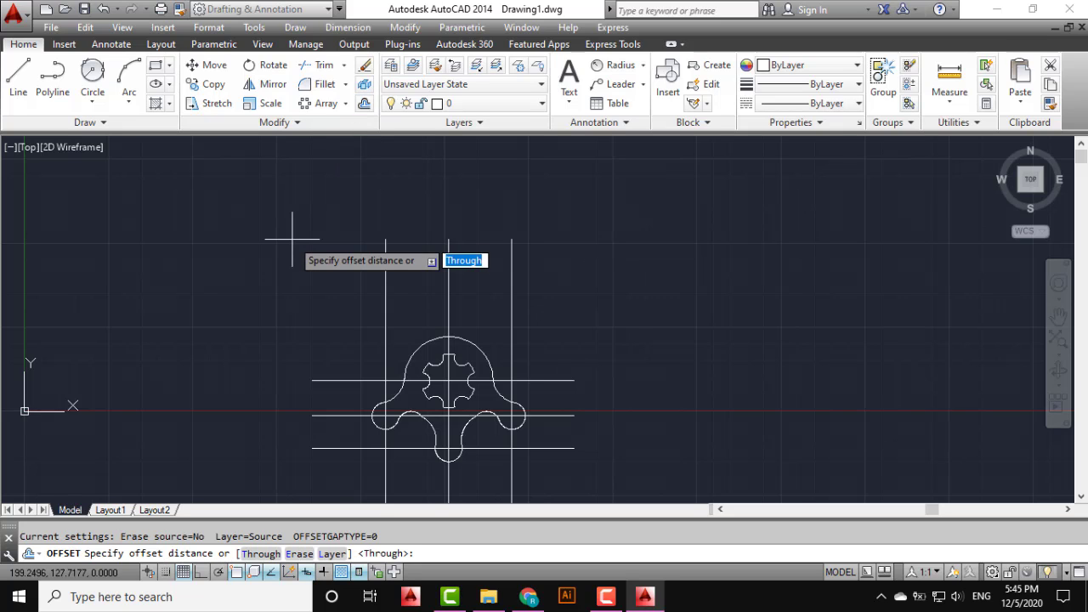
pyautogui.press('Return')
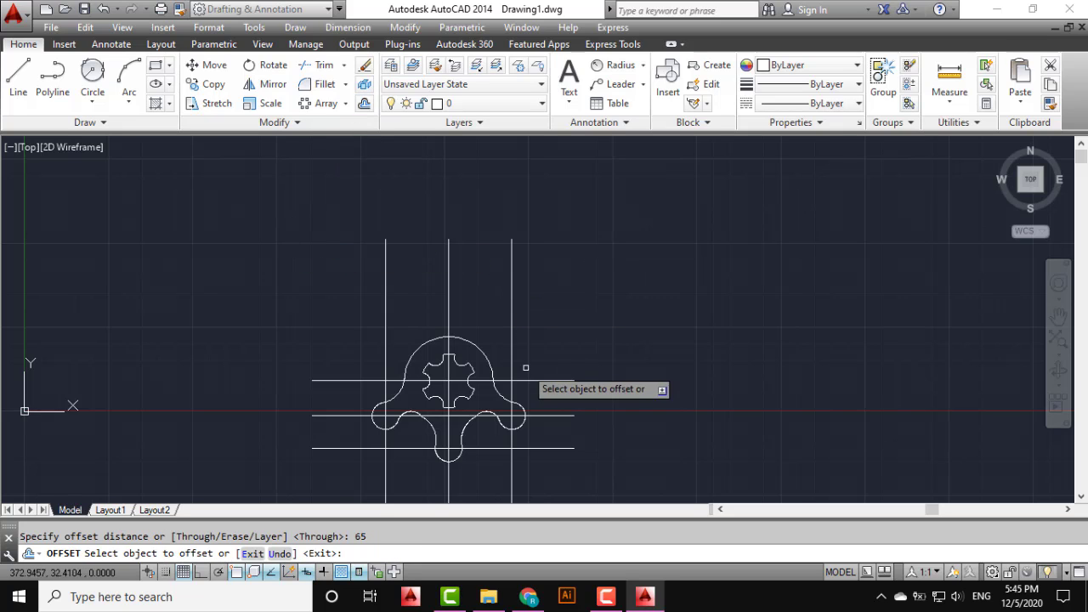
pyautogui.click(531, 379)
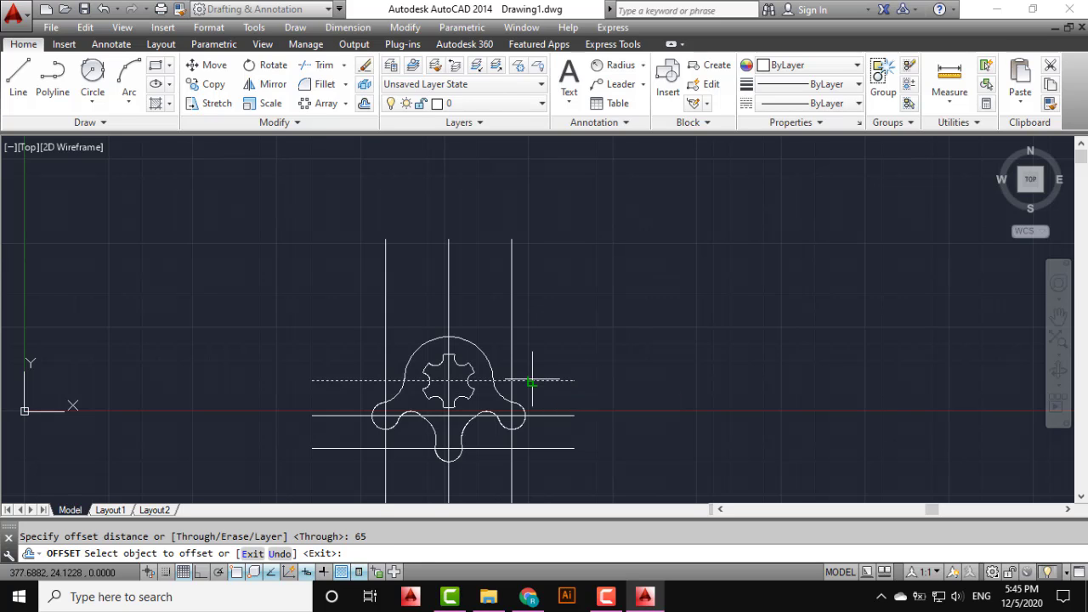
pyautogui.click(527, 313)
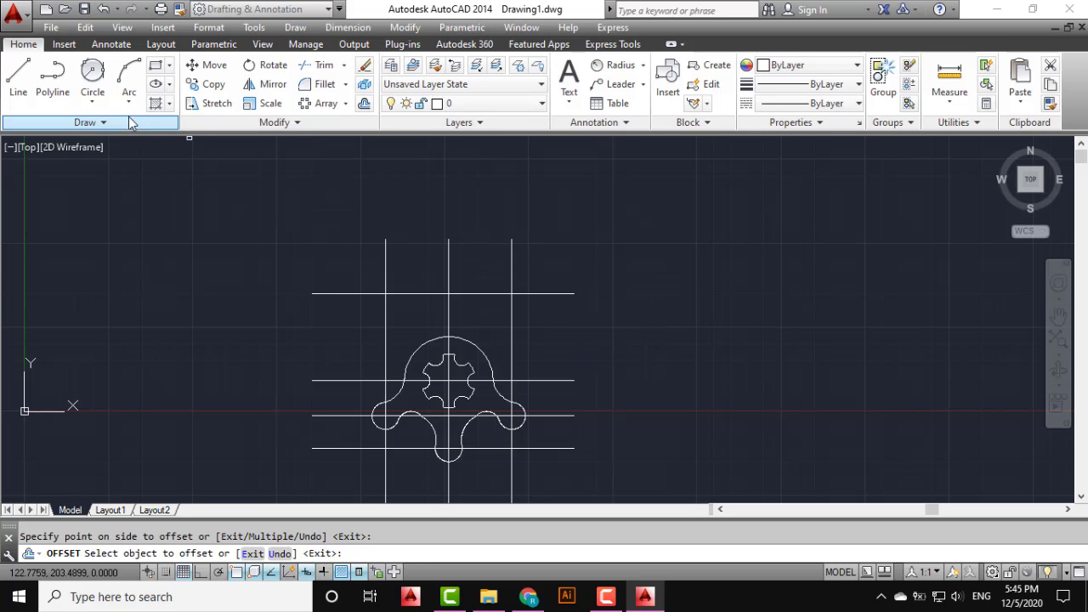
# - Draw a diameter 32 circle centered where the uppermost horizontal line crosses the middle vertical centerline
pyautogui.click(91, 106)
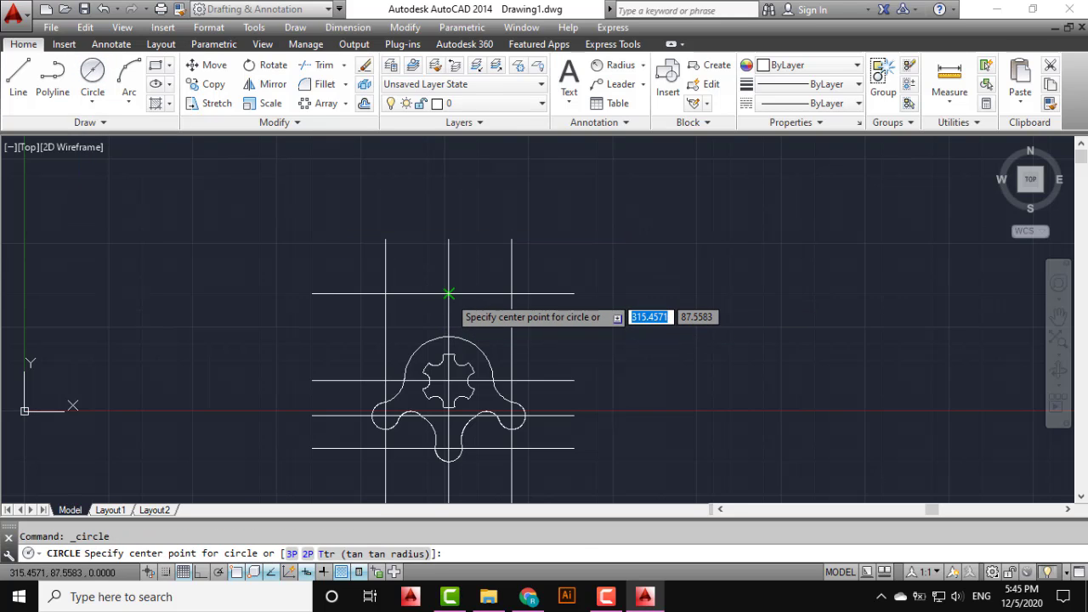
pyautogui.click(449, 294)
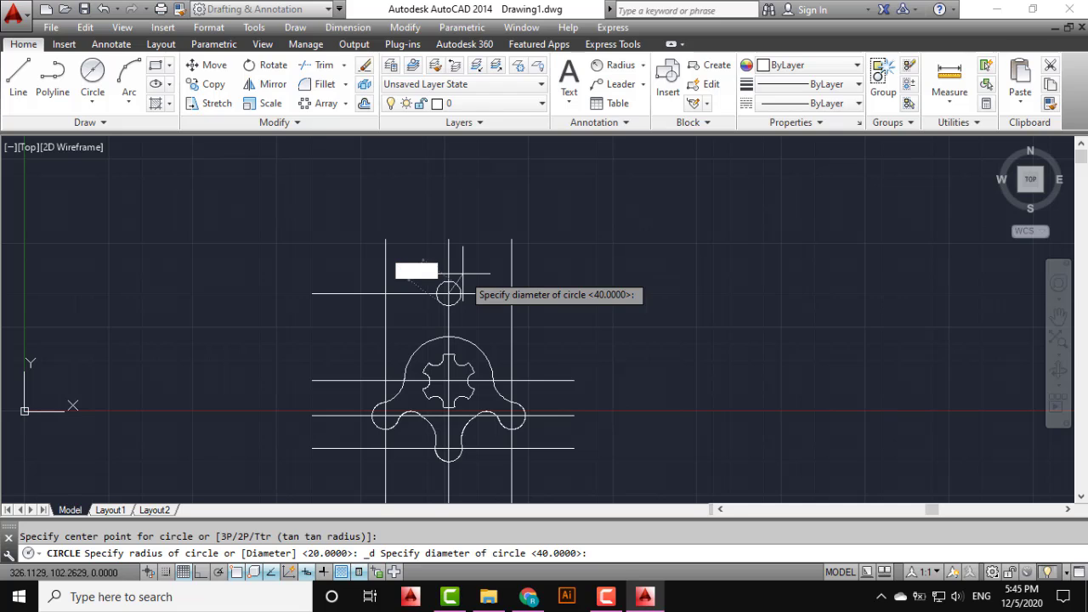
pyautogui.press('Return')
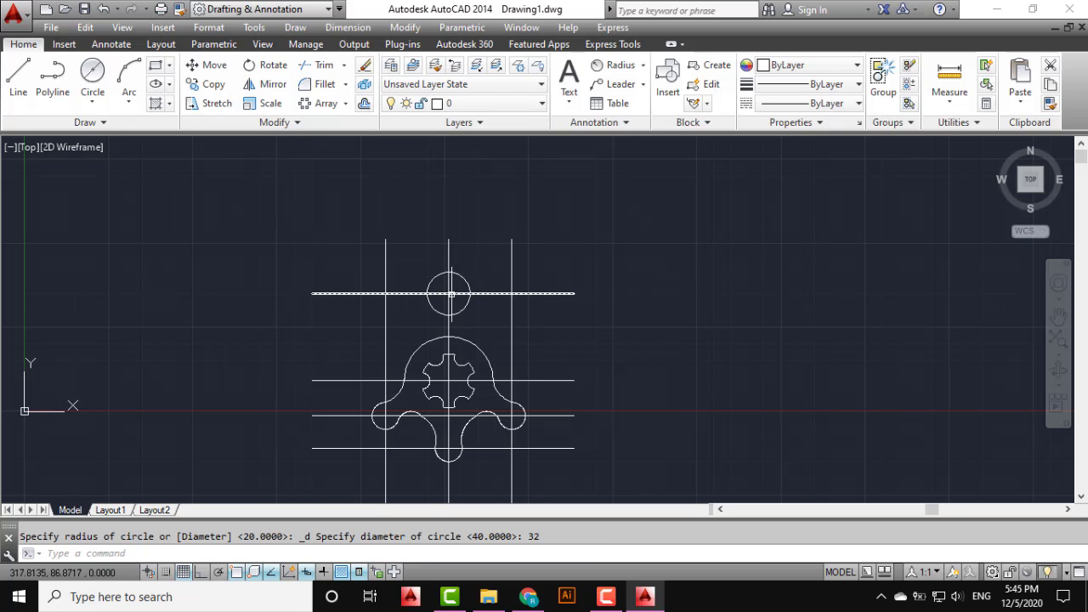
pyautogui.scroll(4, 451, 294)
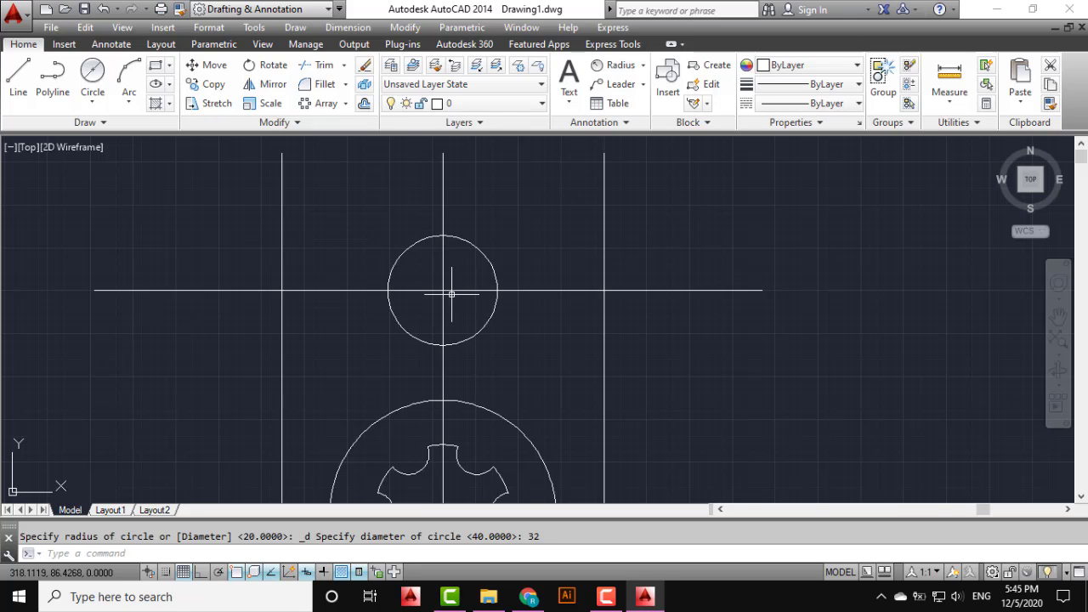
pyautogui.scroll(-2, 452, 293)
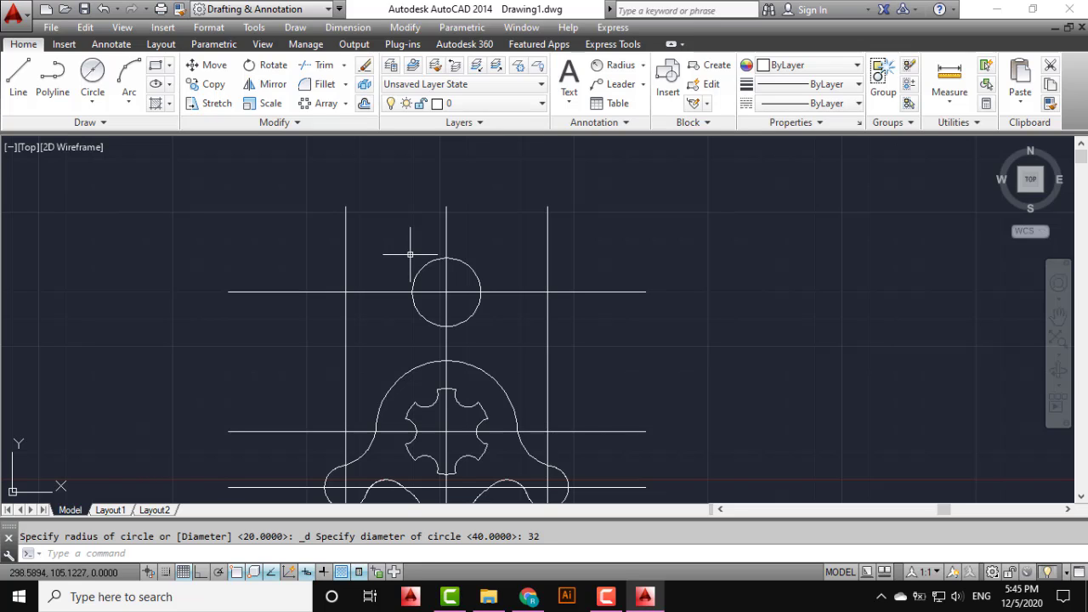
# - Draw a diameter 20 circle concentric with the diameter 32 circle above the notched center
pyautogui.click(106, 103)
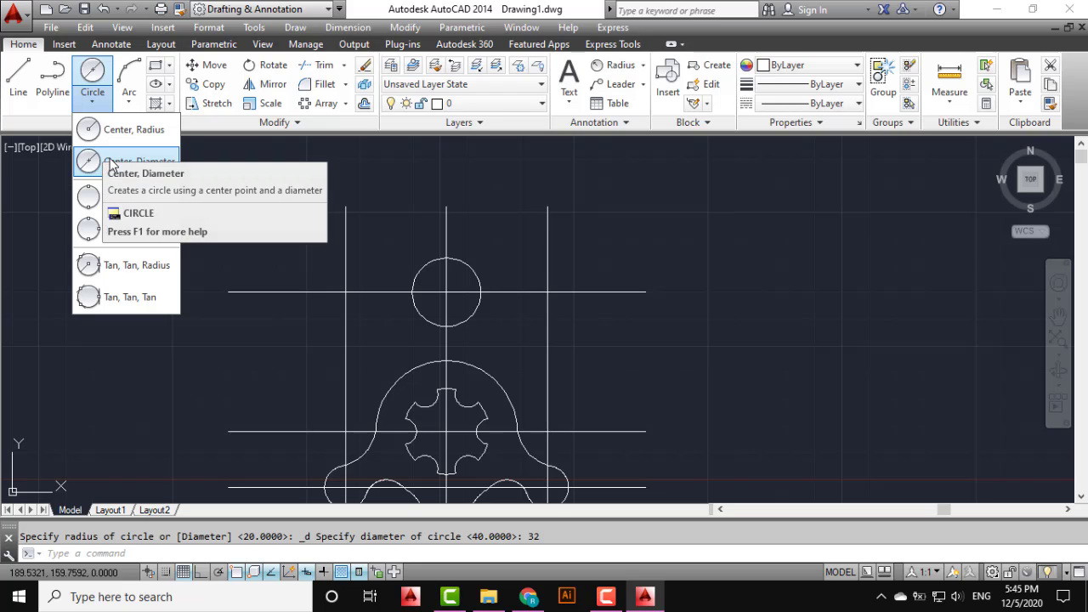
pyautogui.click(111, 162)
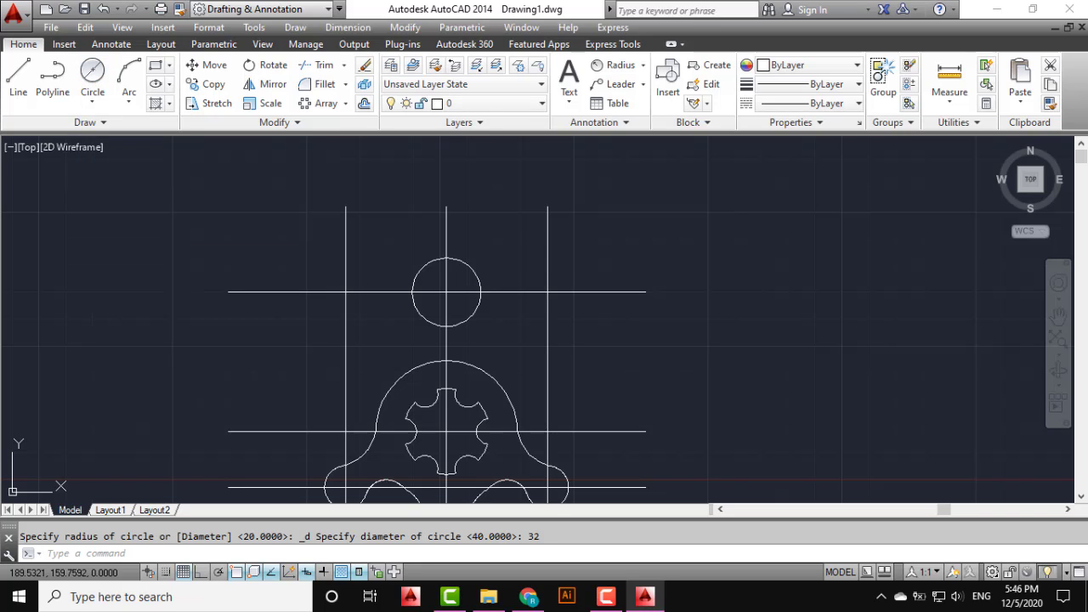
pyautogui.click(446, 292)
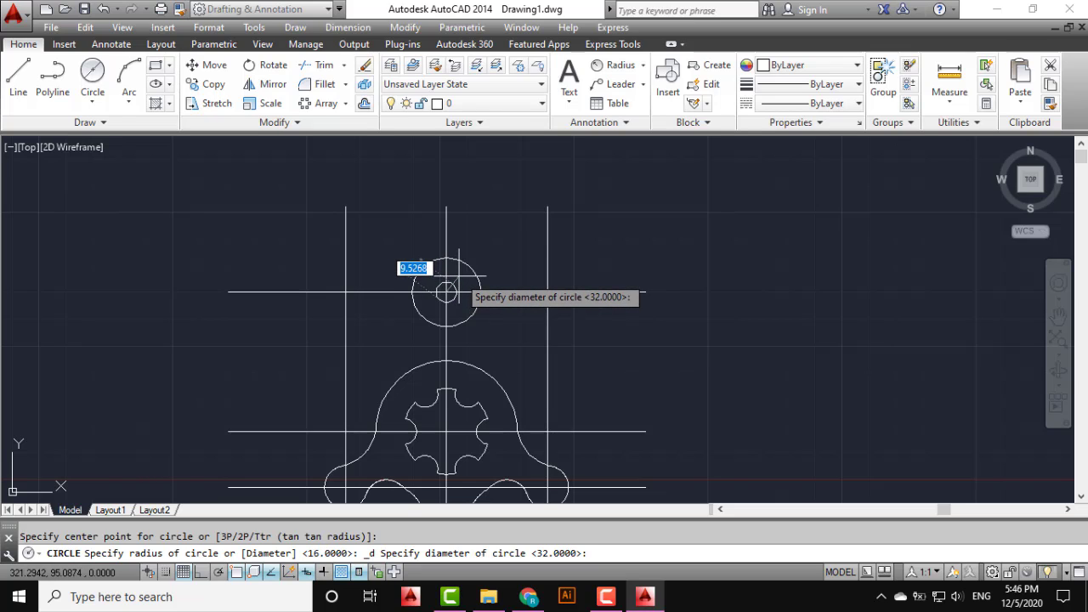
pyautogui.press('Return')
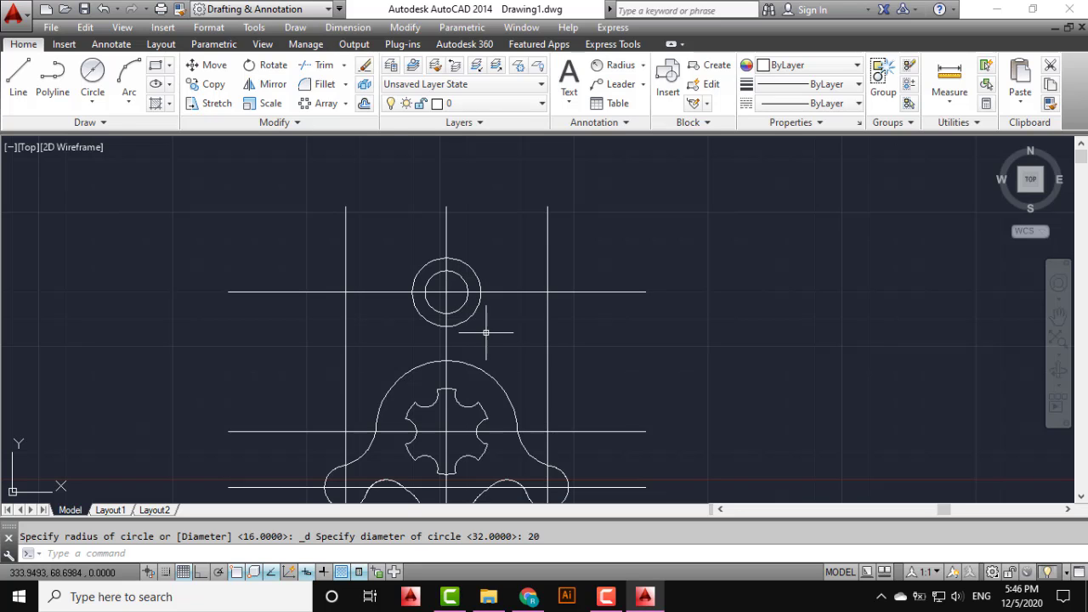
# - Draw a radius 64 circle tangent to the right sides of the diameter 32 circle and the large upper arc of the profile
pyautogui.moveTo(486, 333); pyautogui.dragTo(443, 269, button='middle')
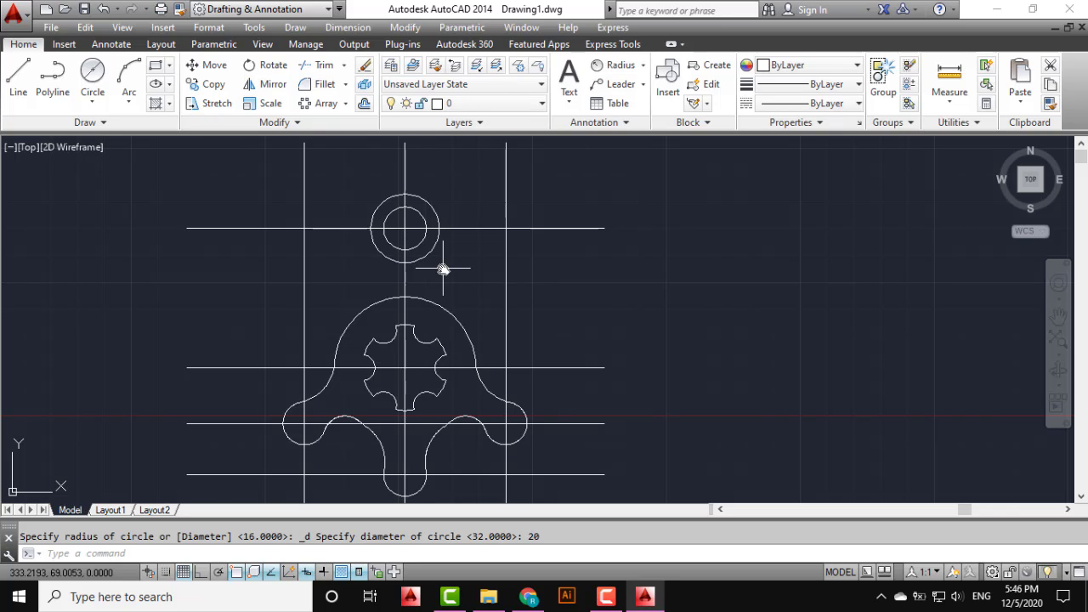
pyautogui.click(93, 102)
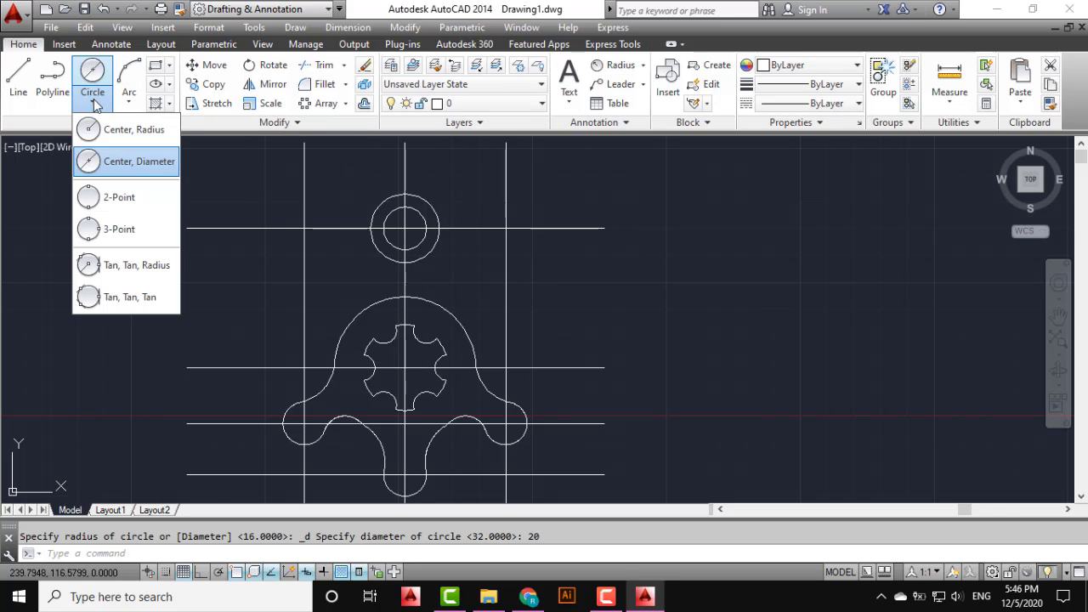
pyautogui.click(128, 266)
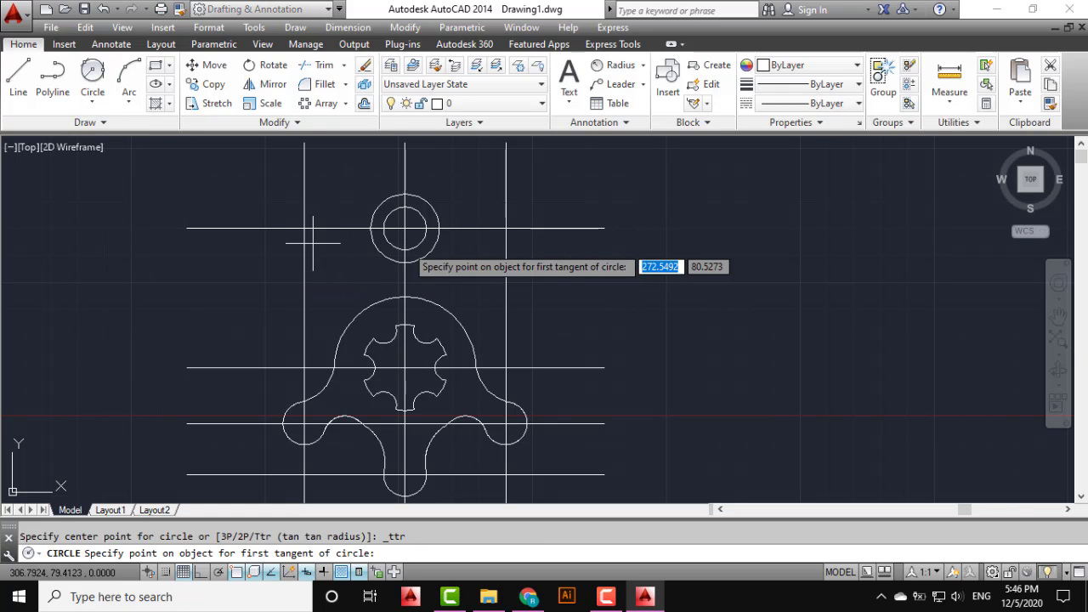
pyautogui.moveTo(467, 248); pyautogui.dragTo(317, 257, button='middle')
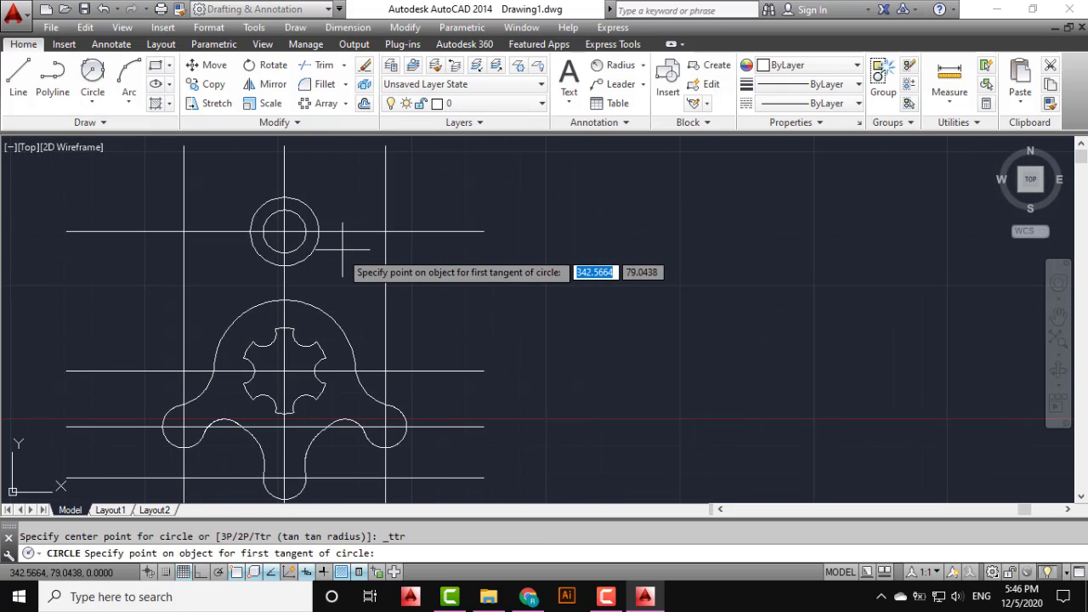
pyautogui.click(317, 234)
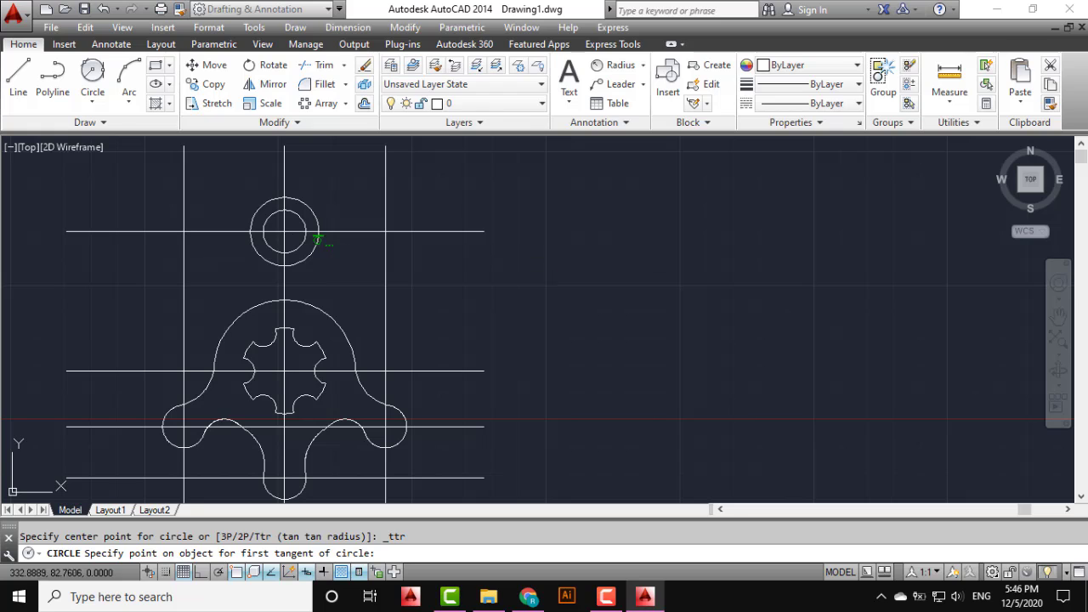
pyautogui.click(340, 321)
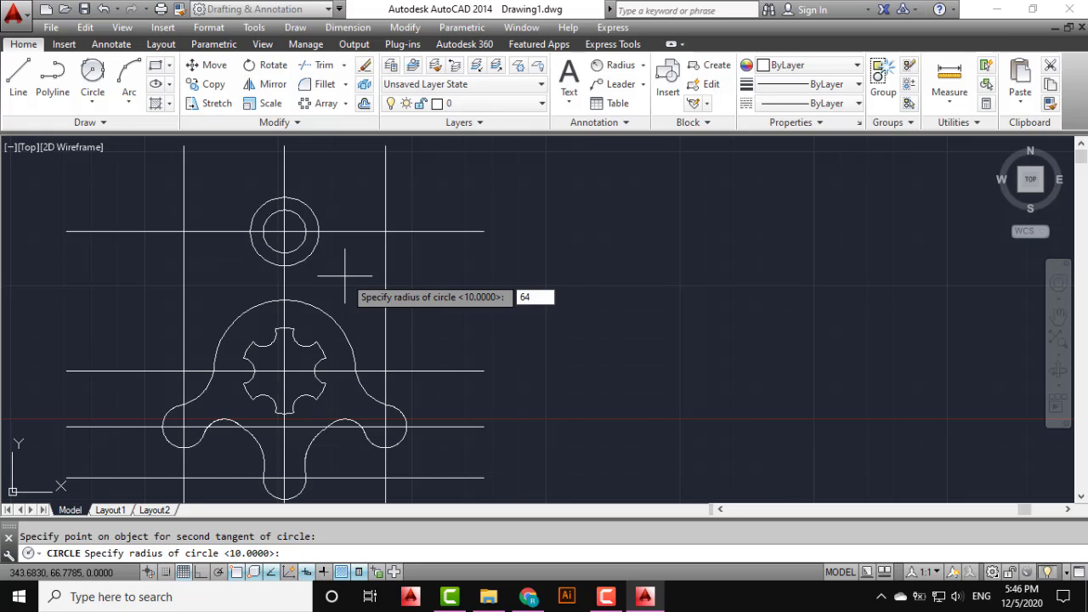
pyautogui.press('Return')
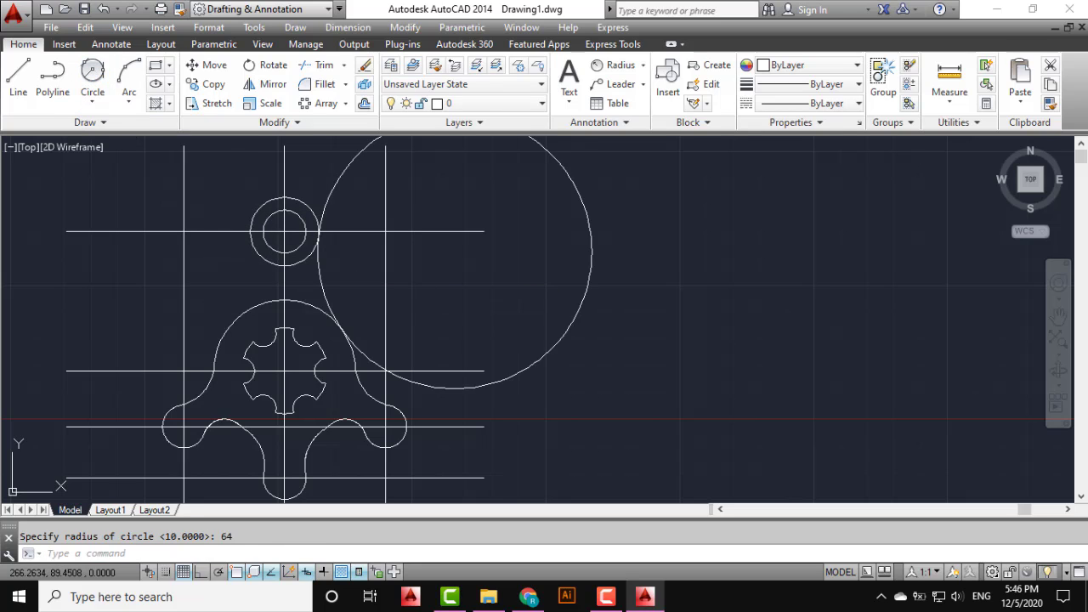
# - Draw a second radius 64 circle tangent to the left sides of the large upper arc and the diameter 32 circle
pyautogui.click(93, 75)
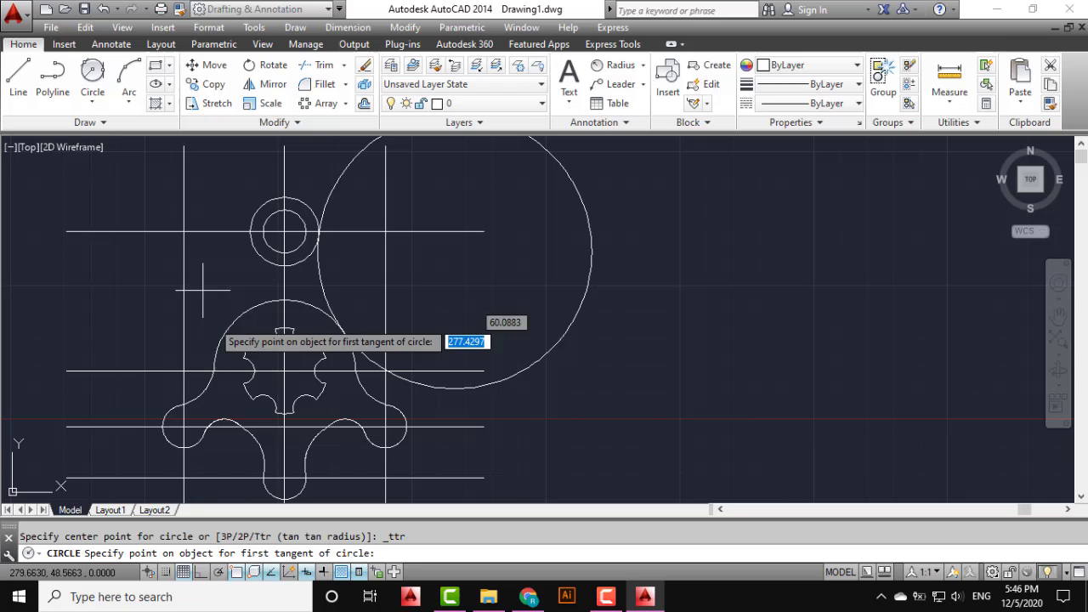
pyautogui.click(224, 335)
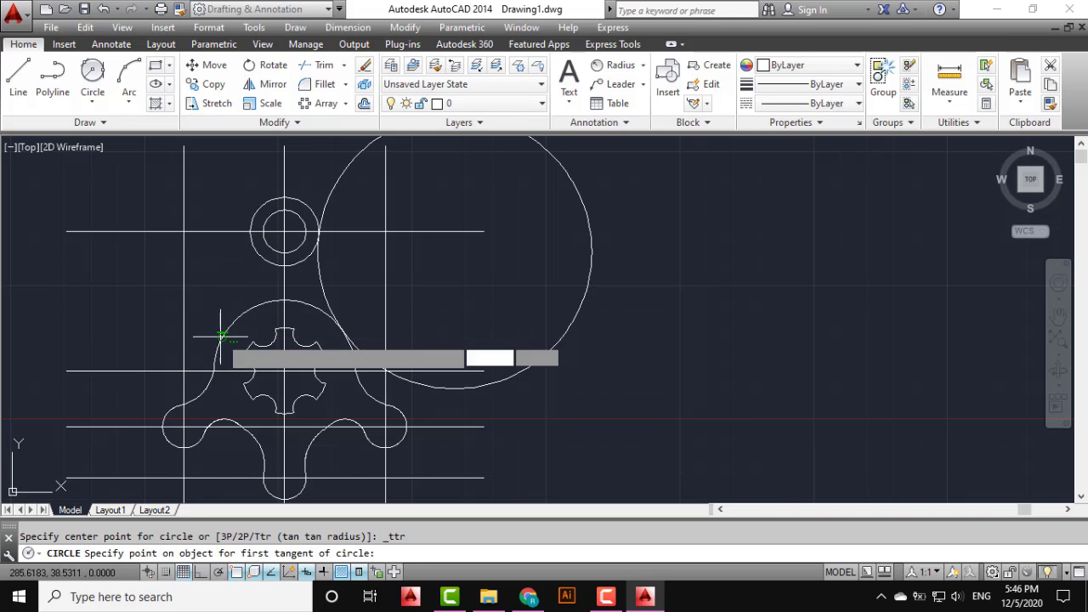
pyautogui.click(254, 249)
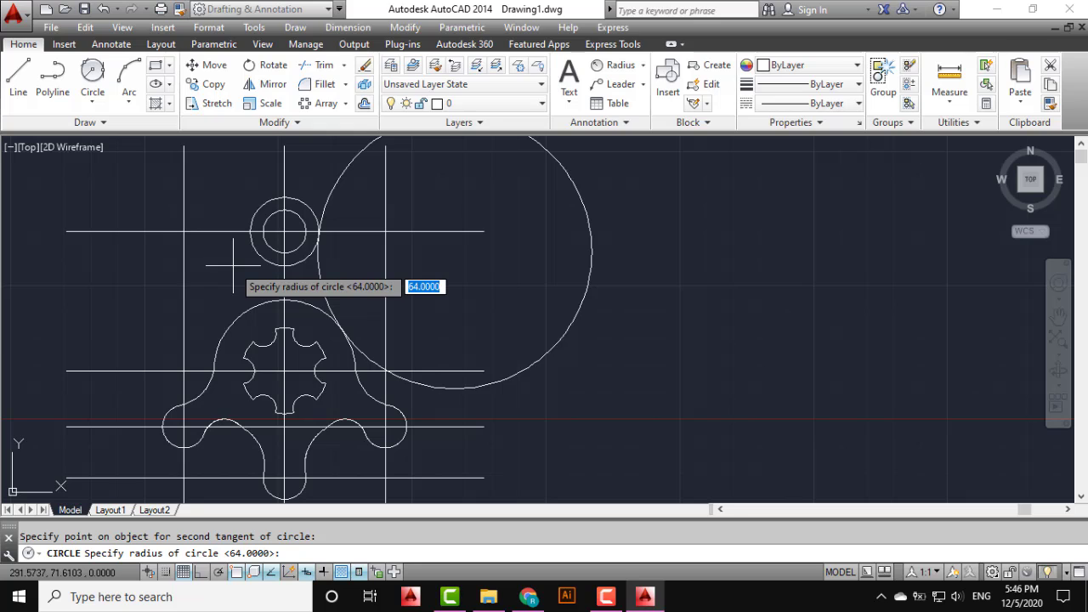
pyautogui.press('Return')
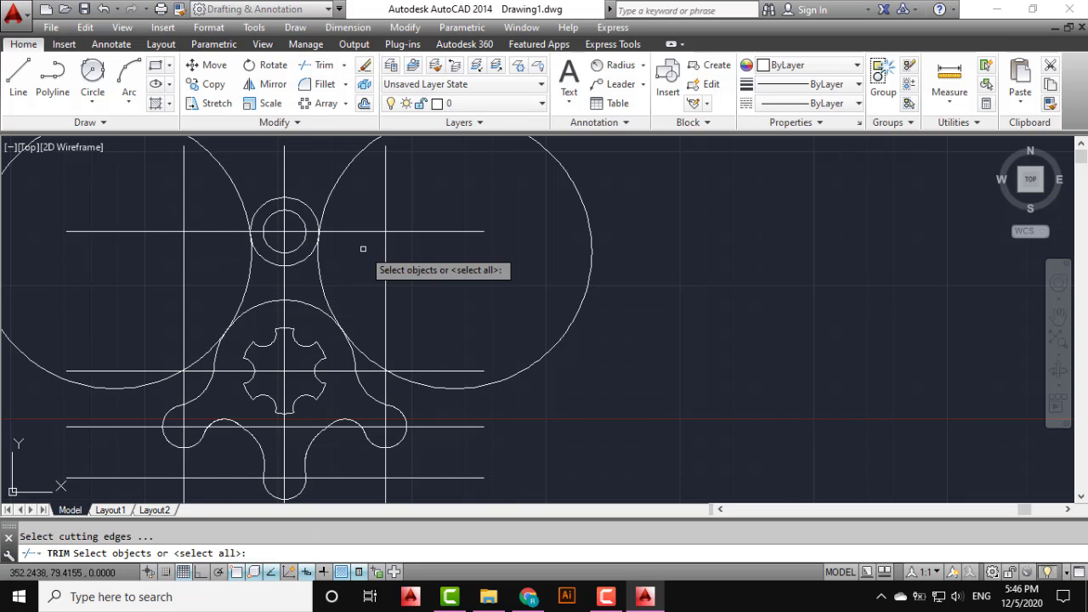
# - Trim the right radius 64 circle to the arc between its tangent points on the diameter 32 circle and the large upper arc
pyautogui.press('Return')
pyautogui.scroll(5, 273, 236)
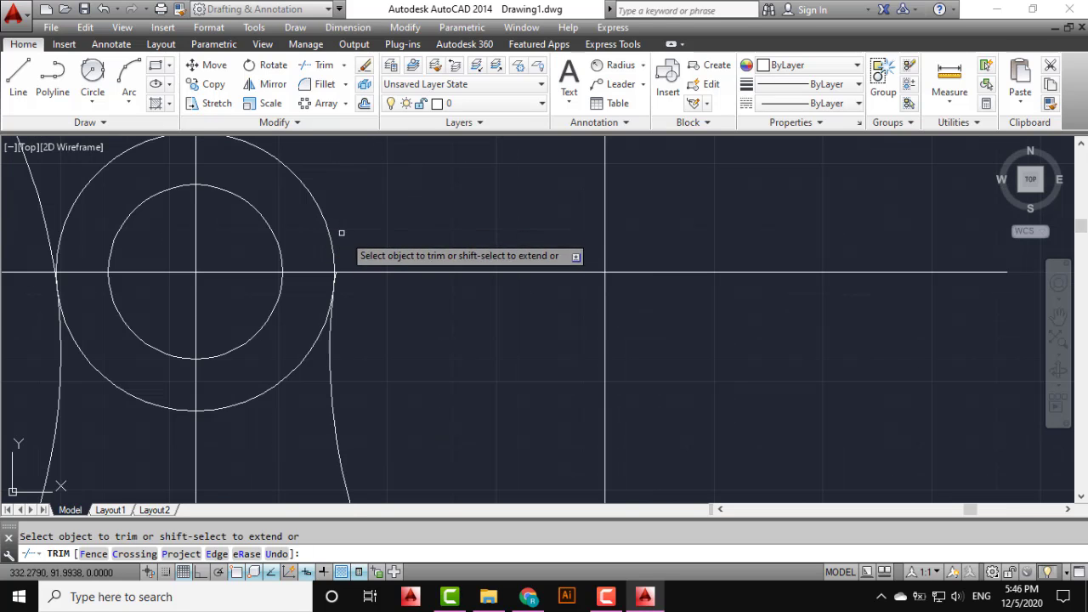
pyautogui.scroll(-2, 366, 243)
pyautogui.scroll(6, 352, 246)
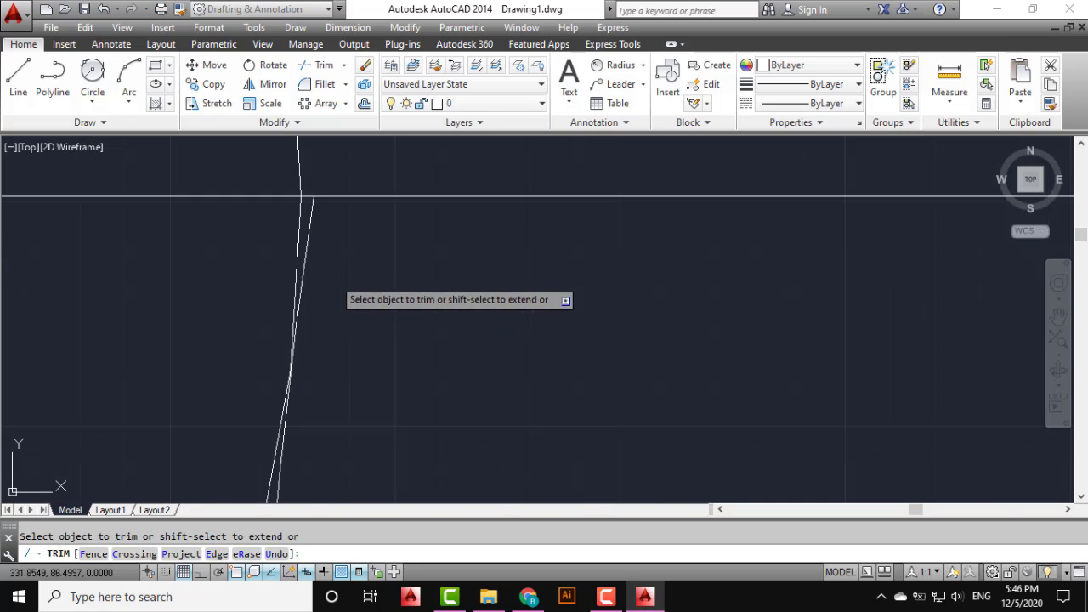
pyautogui.click(312, 216)
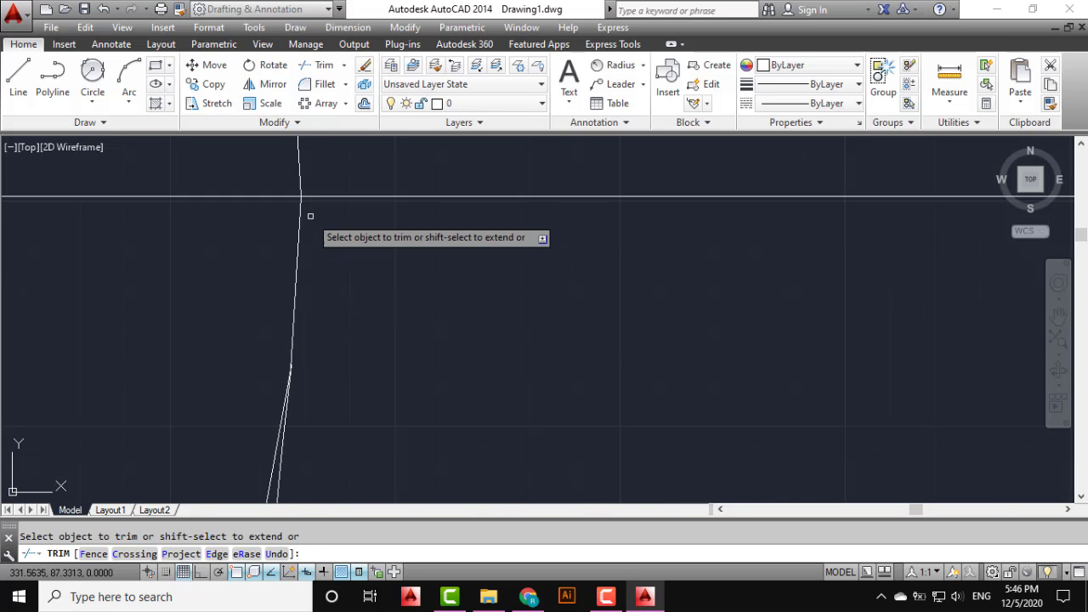
pyautogui.scroll(-5, 311, 216)
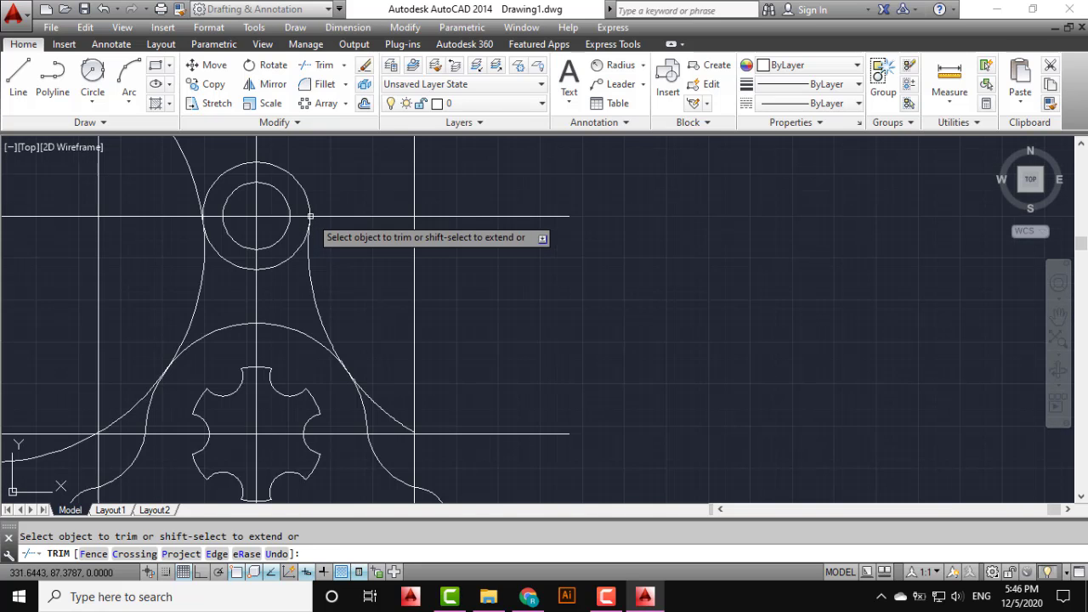
pyautogui.scroll(-3, 325, 238)
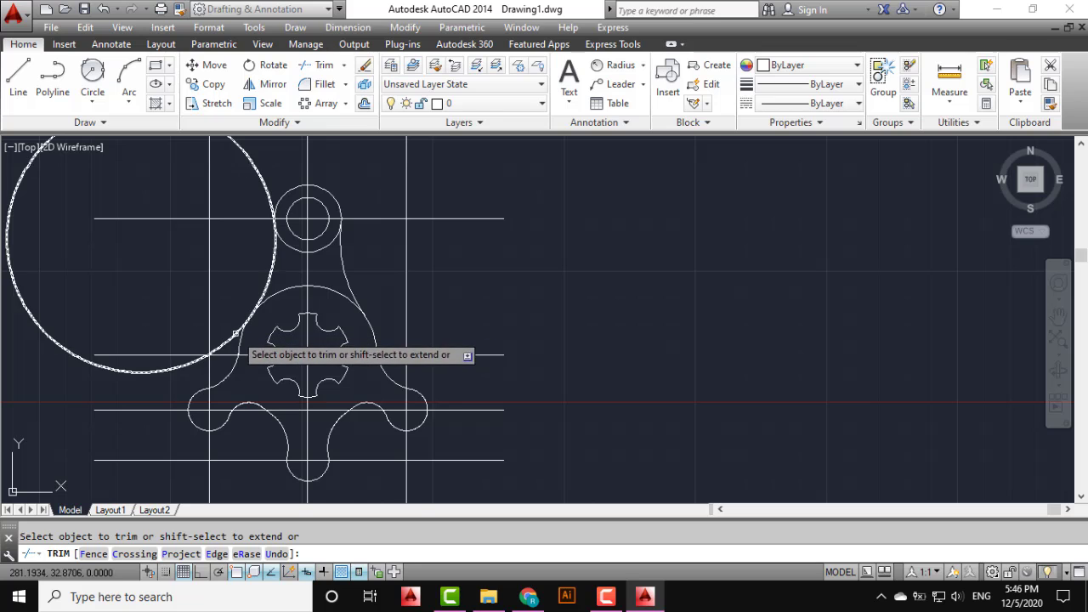
# - Trim the left radius 64 circle to the arc joining the diameter 32 circle and the large upper arc at their tangent points
pyautogui.scroll(2, 274, 239)
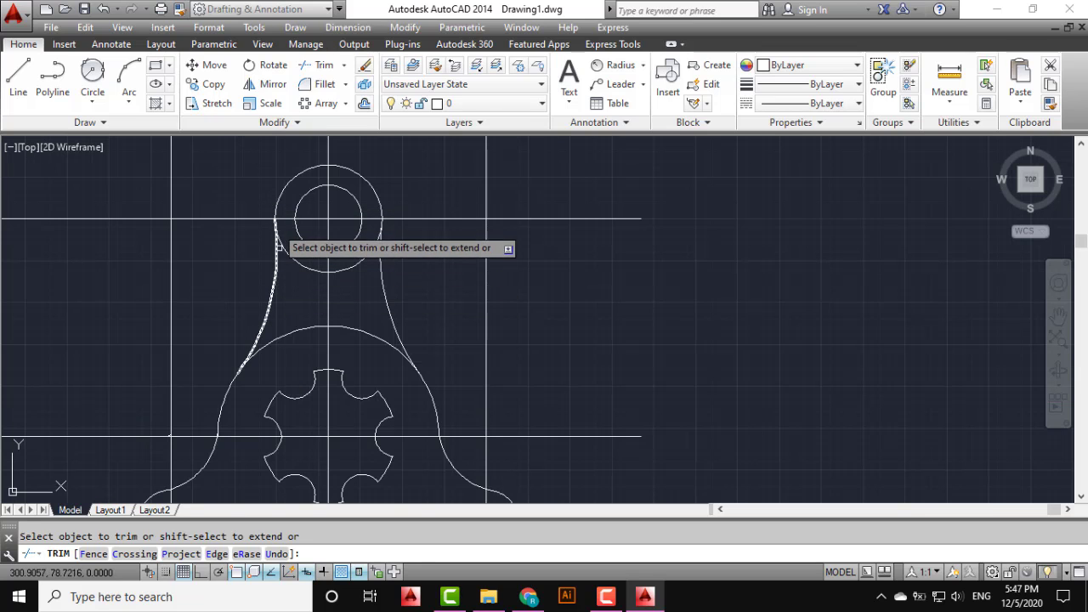
pyautogui.scroll(3, 276, 220)
pyautogui.scroll(3, 276, 220)
pyautogui.scroll(3, 276, 220)
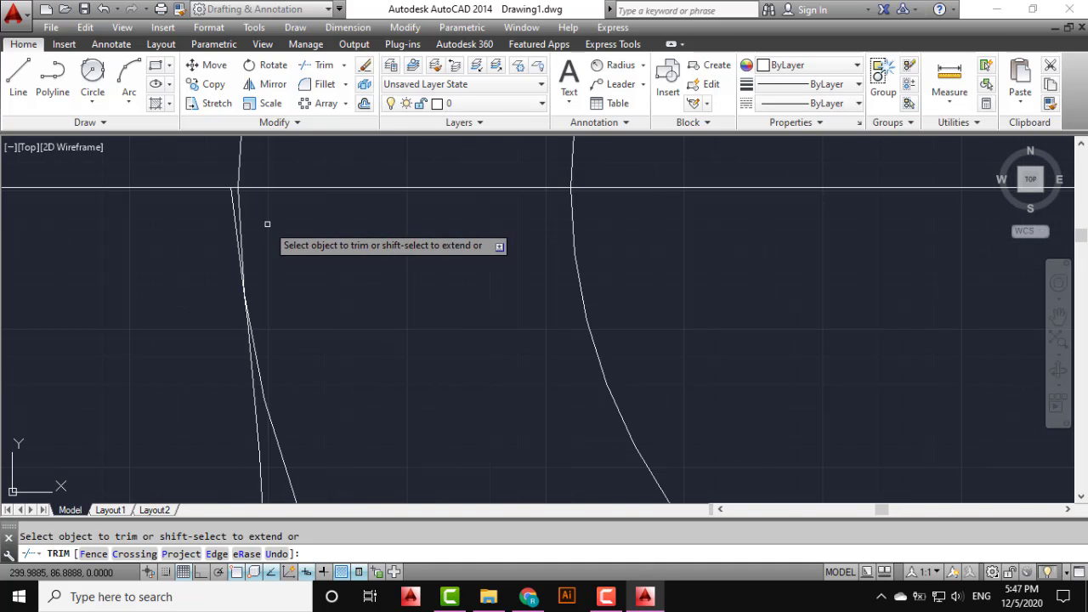
pyautogui.scroll(-8, 243, 255)
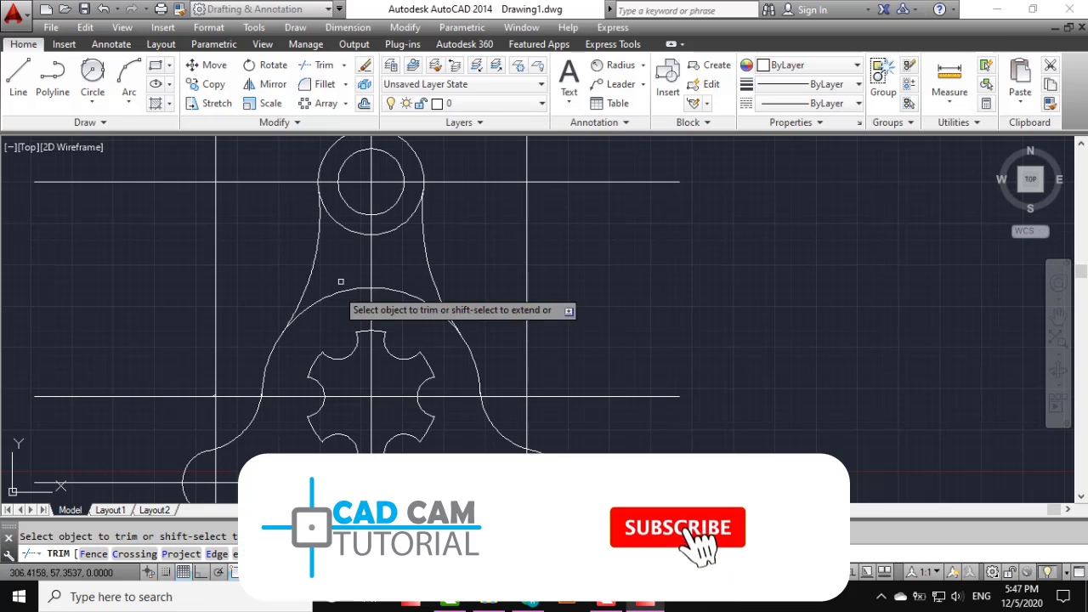
# - Trim away the top of the large upper arc and the lower part of the diameter 32 circle inside the profile
pyautogui.click(338, 294)
pyautogui.click(399, 291)
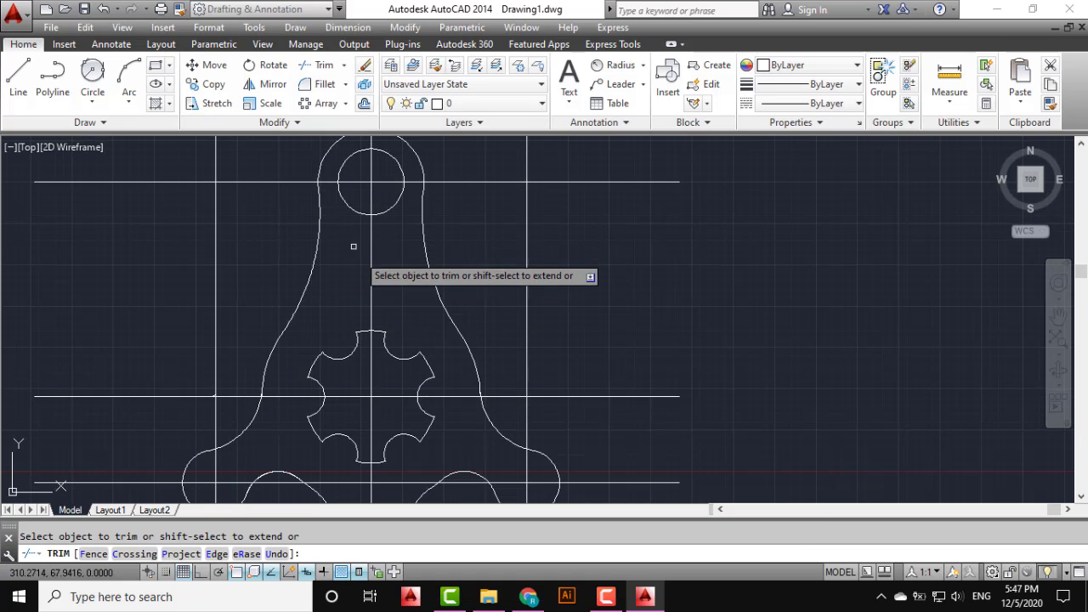
pyautogui.scroll(-4, 403, 282)
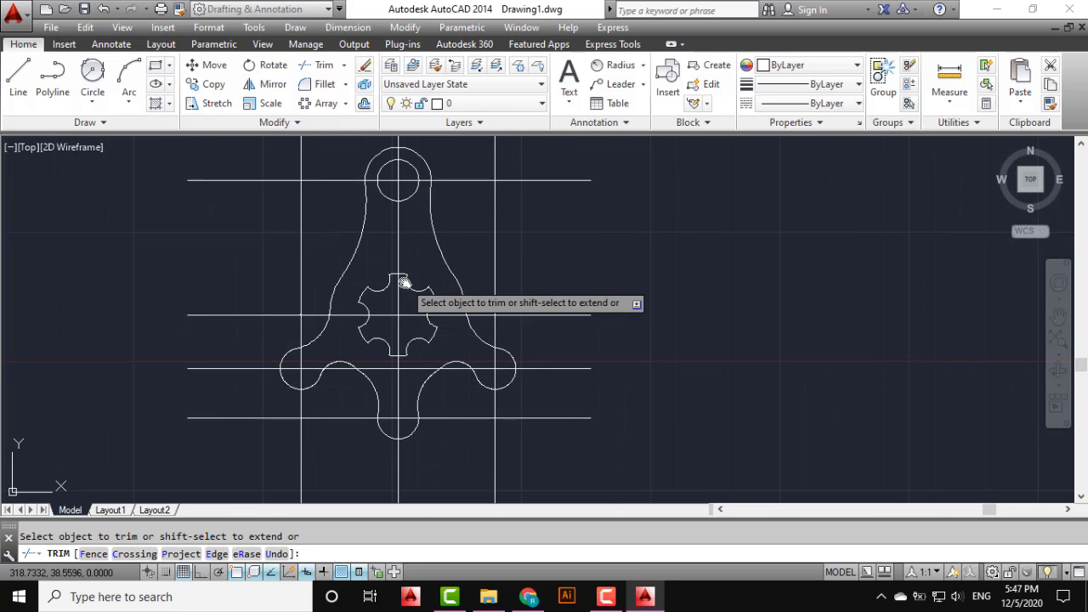
pyautogui.press('Escape')
# - Delete the four horizontal construction lines crossing the profile
pyautogui.click(618, 172)
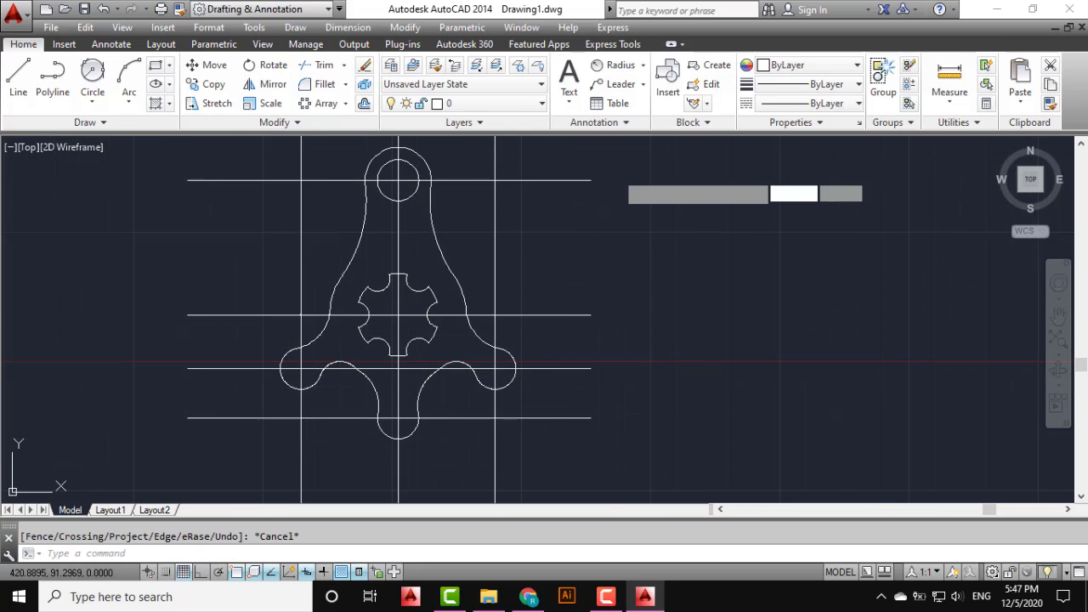
pyautogui.click(569, 432)
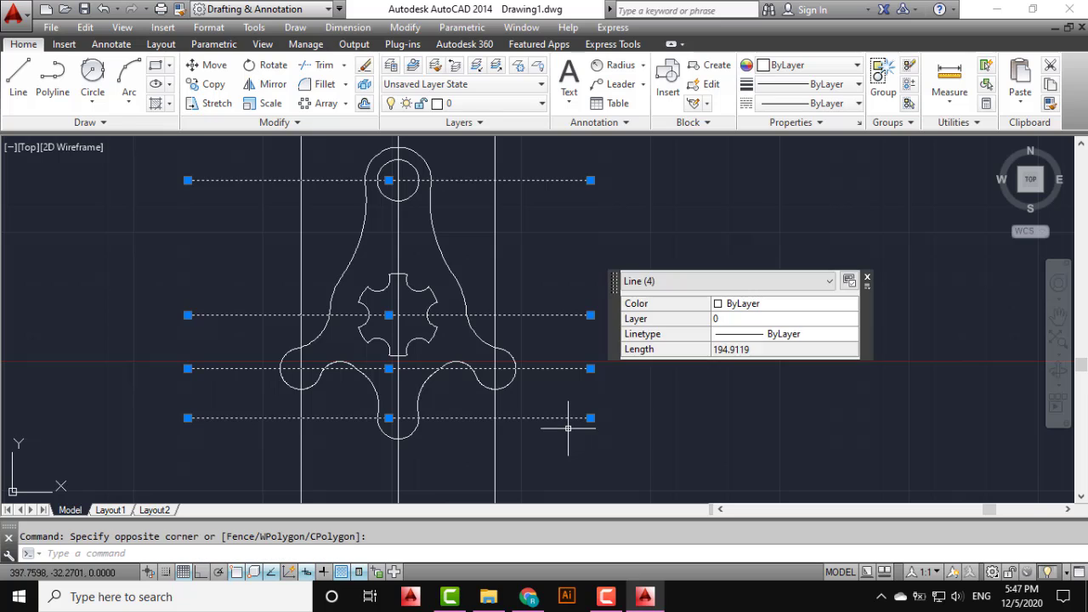
pyautogui.press('Delete')
# - Delete the three vertical construction lines running through the profile
pyautogui.scroll(-2, 569, 432)
pyautogui.moveTo(569, 429); pyautogui.dragTo(587, 364, button='middle')
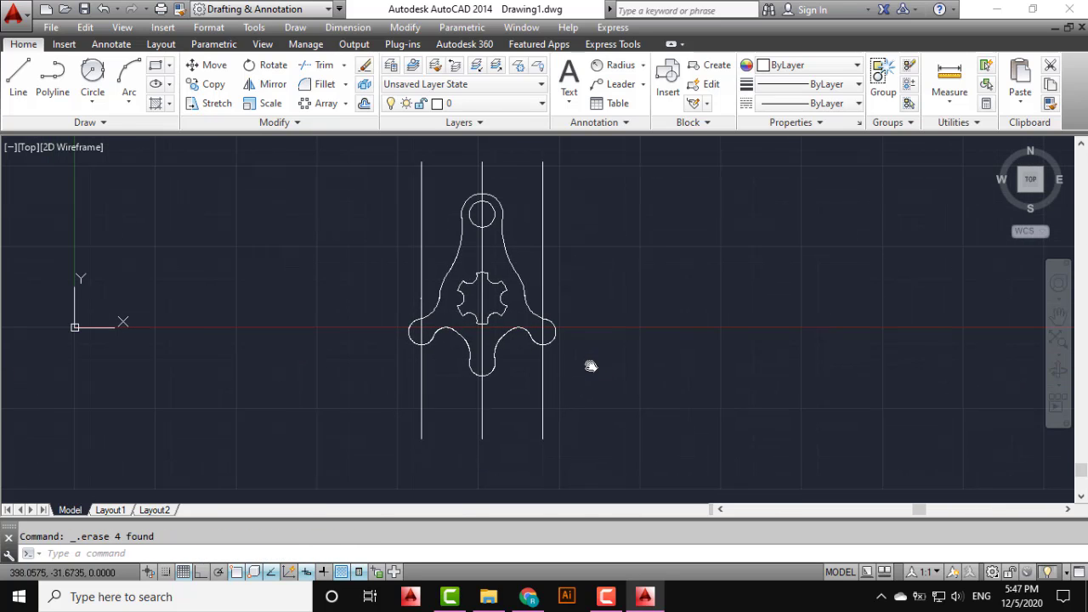
pyautogui.click(582, 383)
pyautogui.click(417, 418)
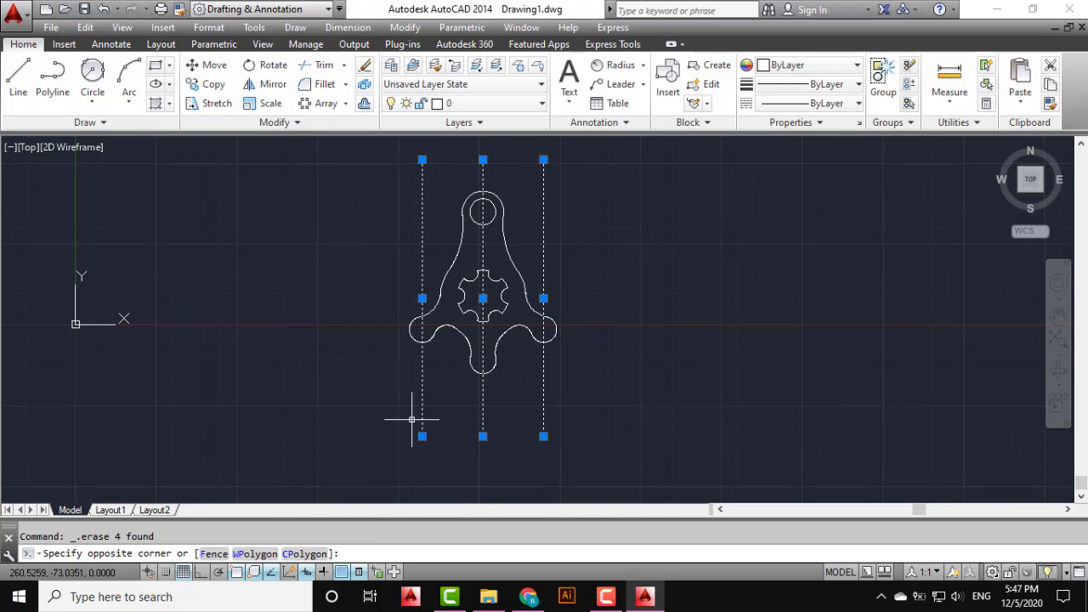
pyautogui.press('Delete')
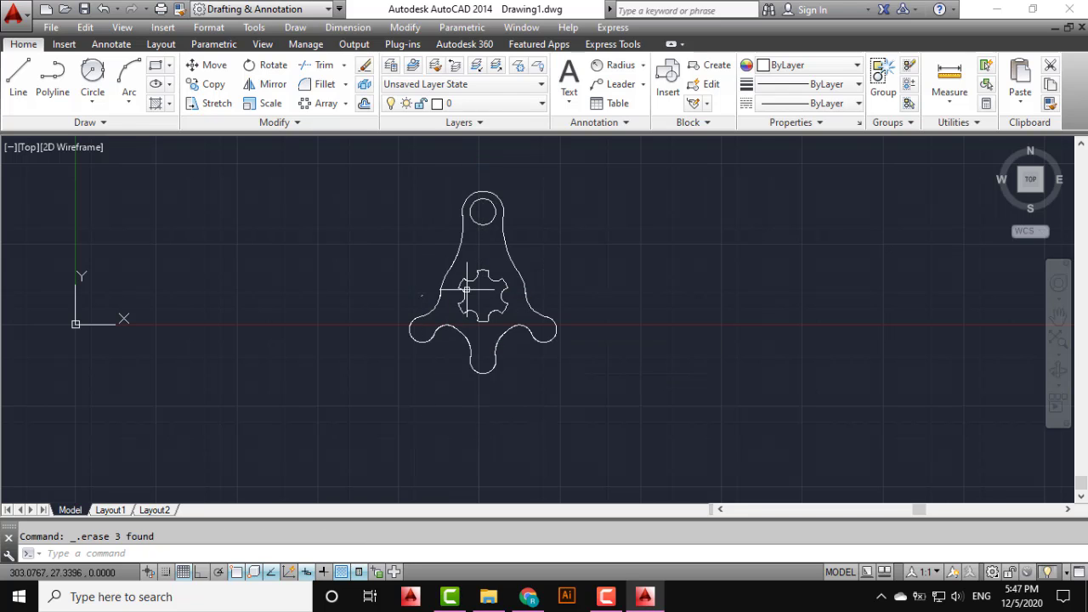
# - Delete the tiny leftover arc fragment outside the profile, left of the notched center
pyautogui.scroll(3, 466, 290)
pyautogui.click(382, 302)
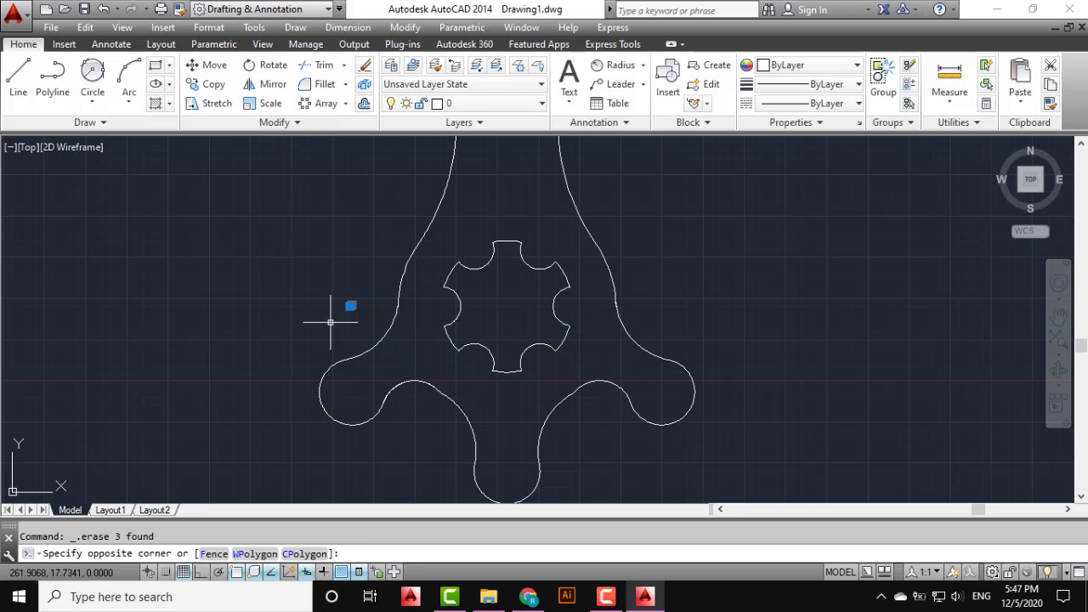
pyautogui.press('Escape')
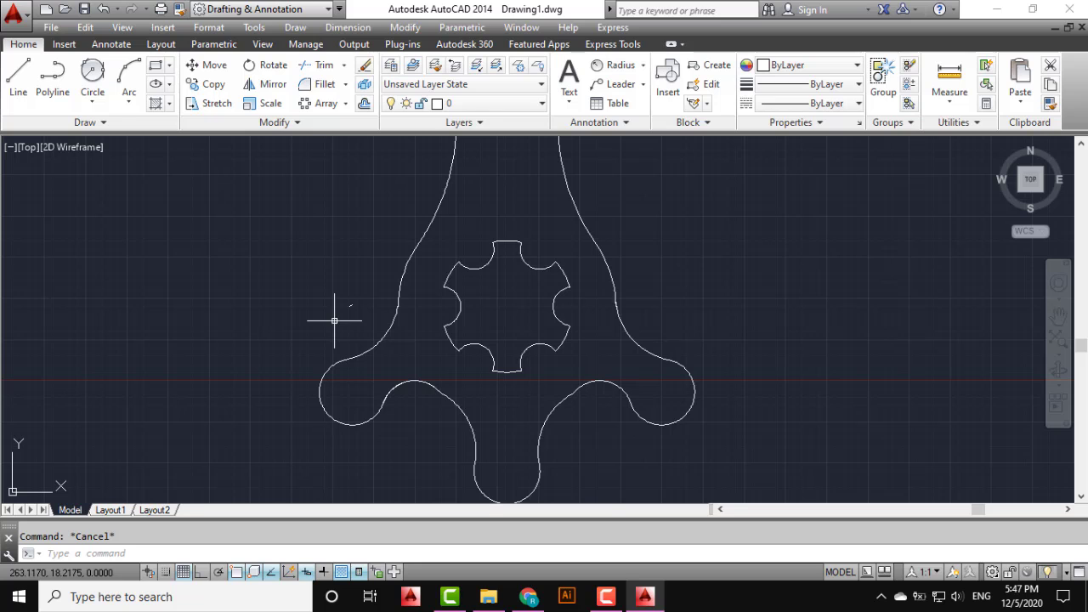
pyautogui.moveTo(463, 289); pyautogui.dragTo(558, 303, button='middle')
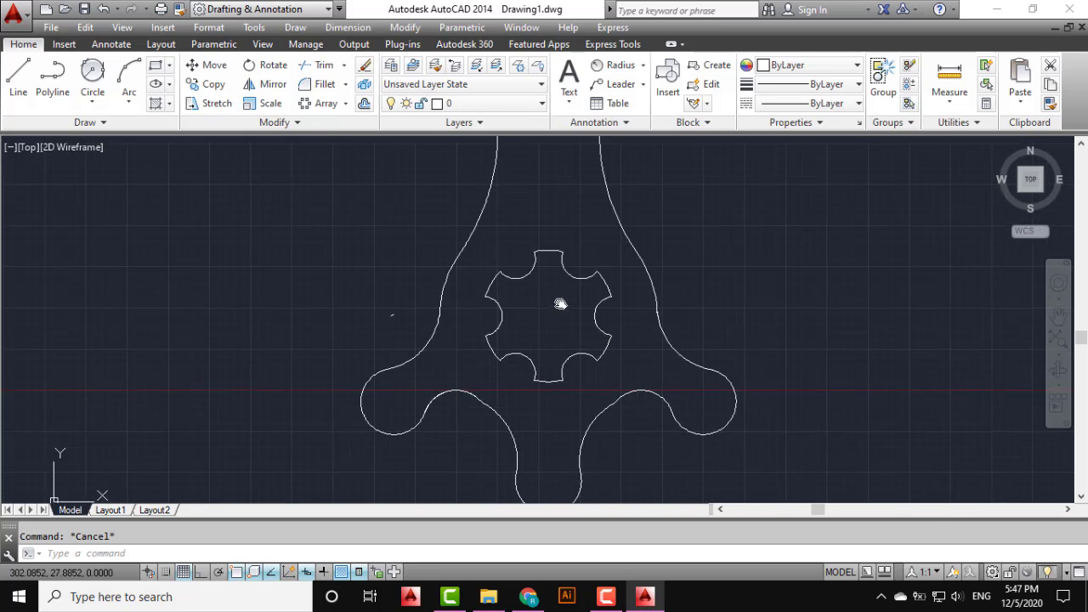
pyautogui.click(473, 306)
pyautogui.click(425, 324)
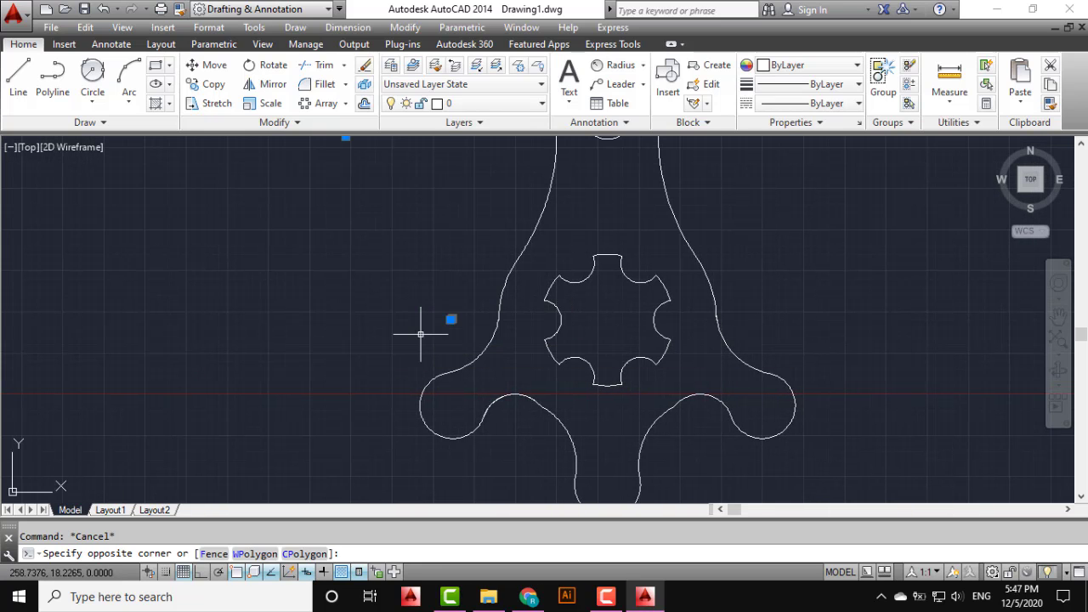
pyautogui.press('Delete')
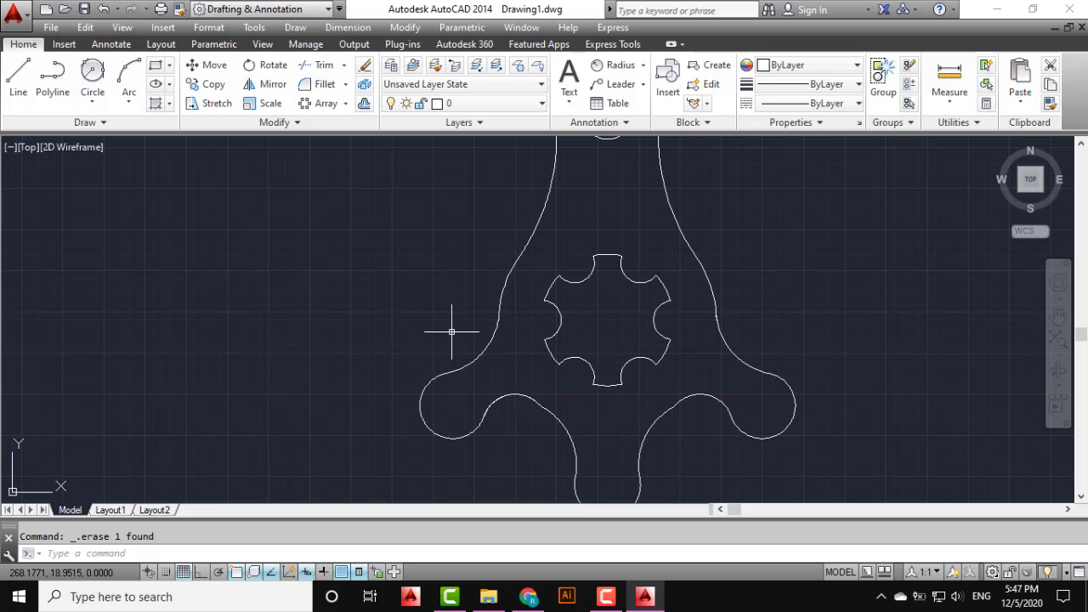
# - Draw a circle of radius 7 concentric with the rounded end of the profile's lower-left lobe
pyautogui.moveTo(519, 313); pyautogui.dragTo(417, 292, button='middle')
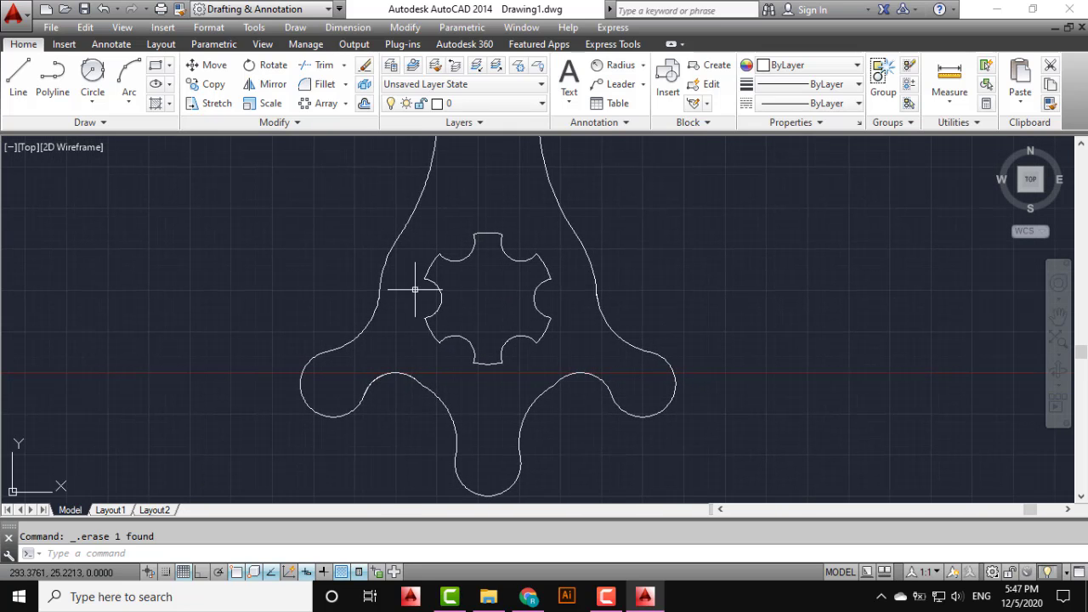
pyautogui.click(102, 110)
pyautogui.click(102, 127)
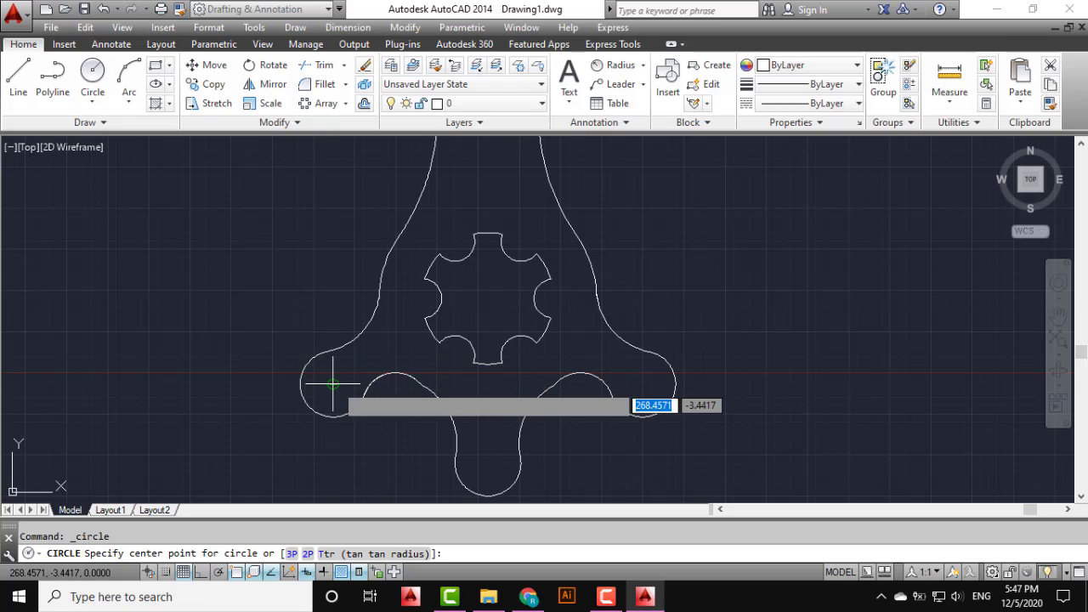
pyautogui.click(334, 384)
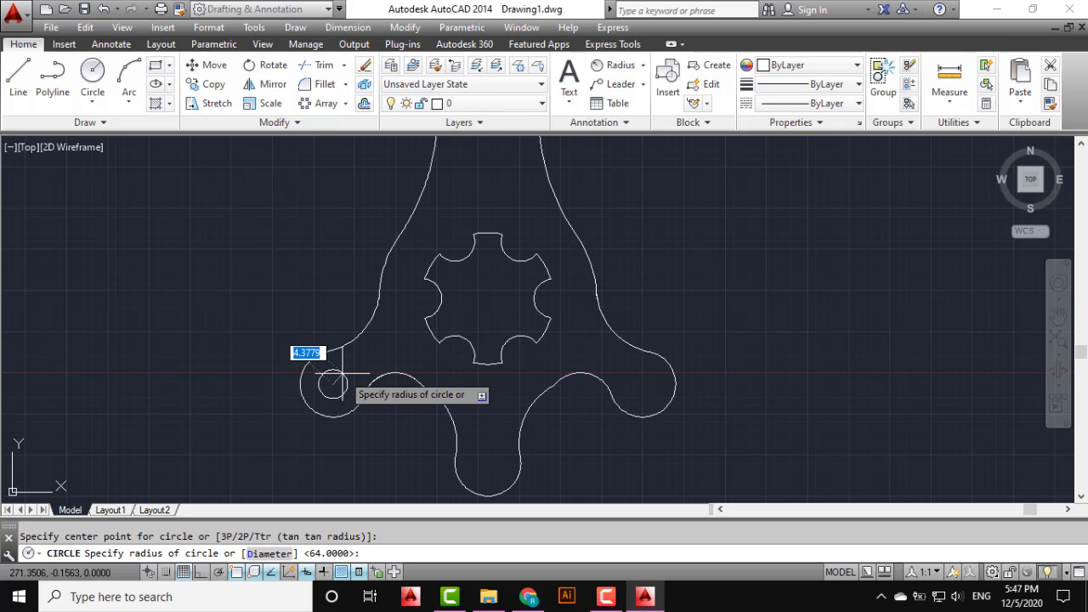
pyautogui.write('7')
pyautogui.press('Return')
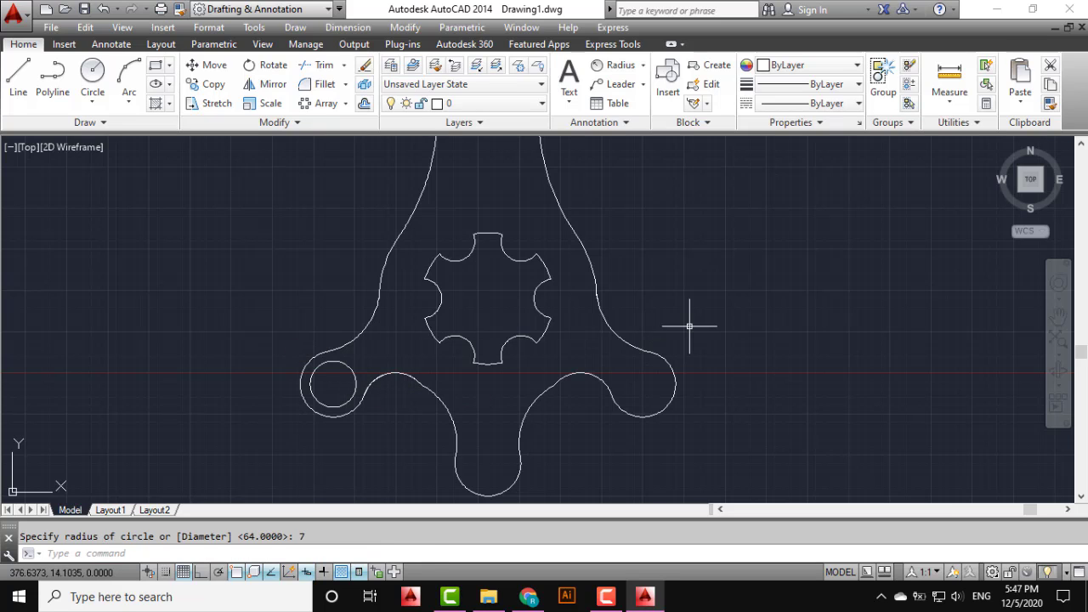
# - Draw a matching circle of radius 7 at the center of the lower-right lobe's rounded end
pyautogui.press('Return')
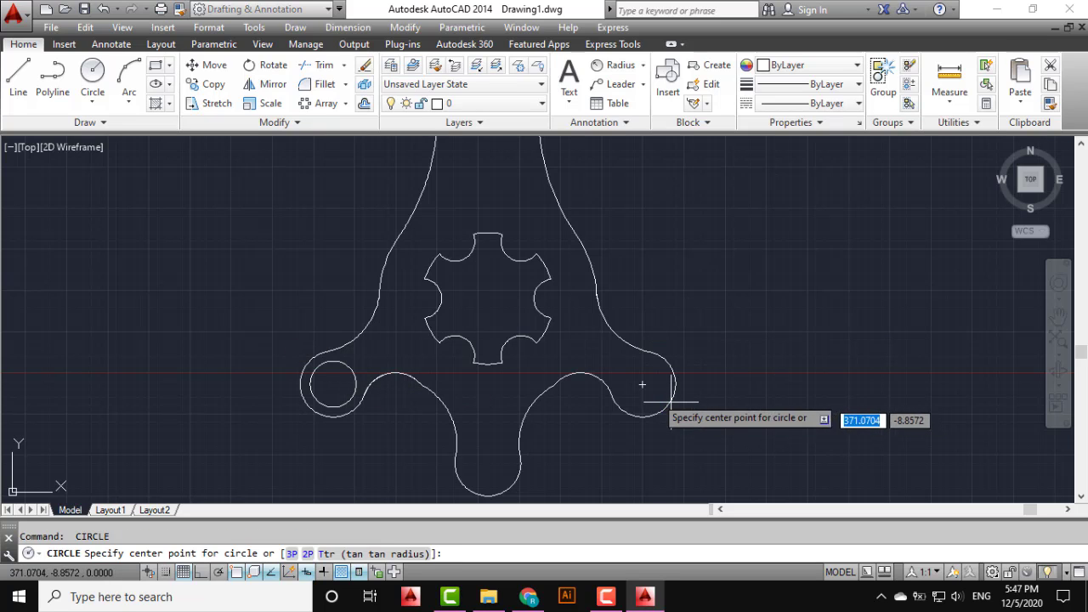
pyautogui.click(642, 385)
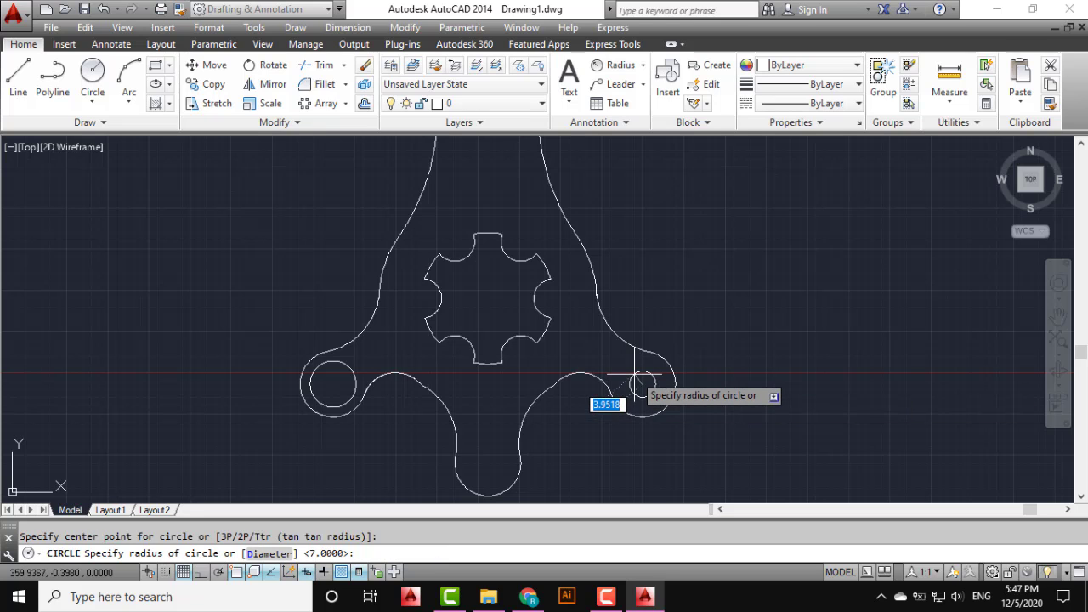
pyautogui.press('Return')
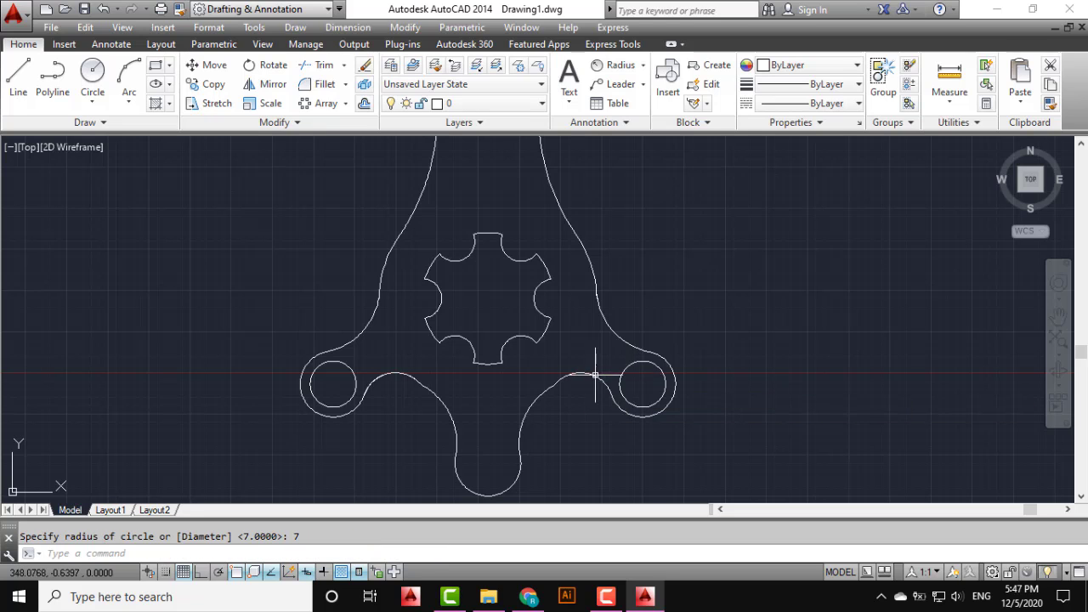
# - Draw a circle of radius 5 concentric with the rounded end of the bottom middle lobe
pyautogui.moveTo(595, 365)
pyautogui.mouseDown(button='middle')
pyautogui.moveTo(569, 267)
pyautogui.moveTo(526, 282)
pyautogui.mouseUp(button='middle')
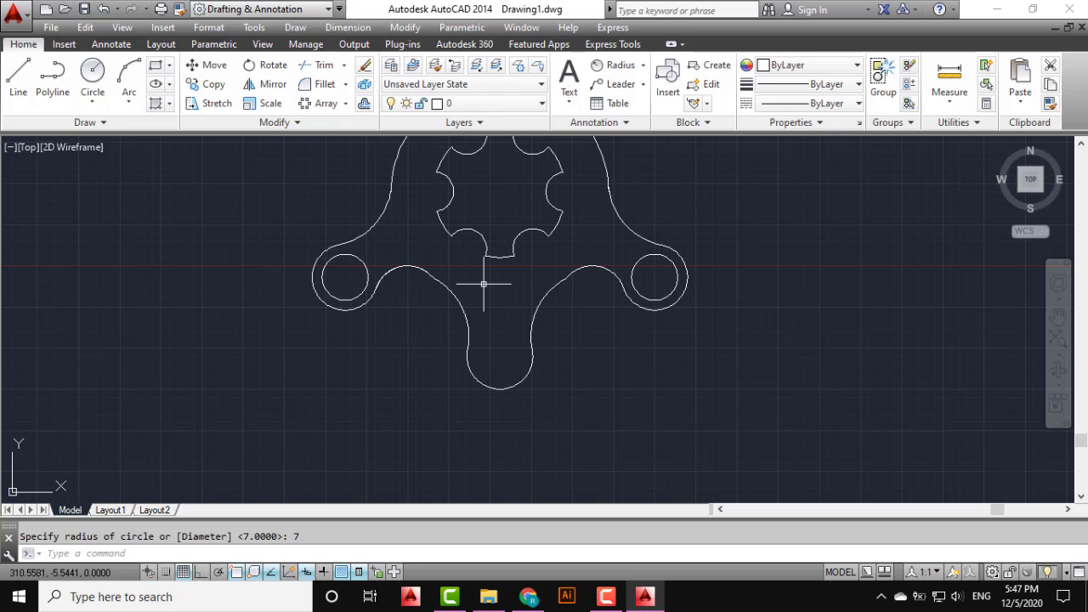
pyautogui.press('Return')
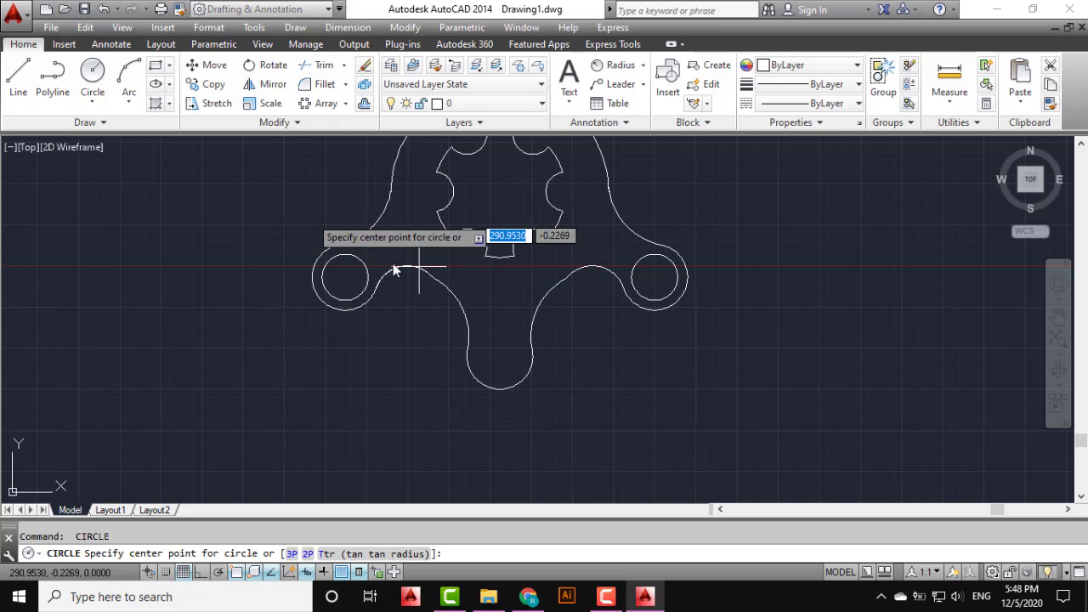
pyautogui.click(498, 355)
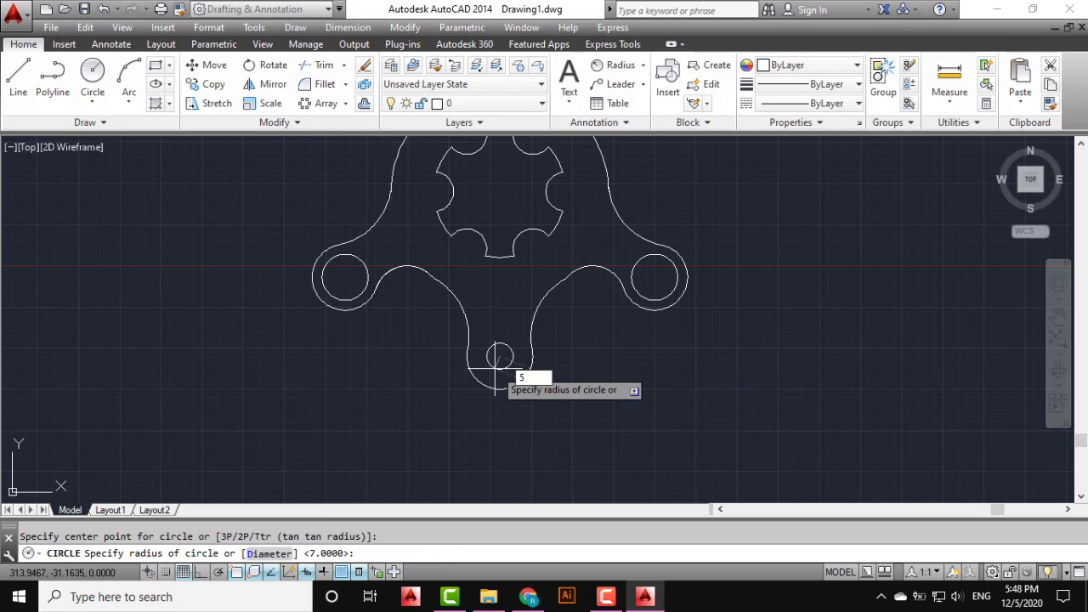
pyautogui.press('Return')
# - Fill the part's body between the outer outline and its holes with a solid cyan hatch
pyautogui.moveTo(495, 301); pyautogui.dragTo(506, 358, button='middle')
pyautogui.scroll(-2, 495, 313)
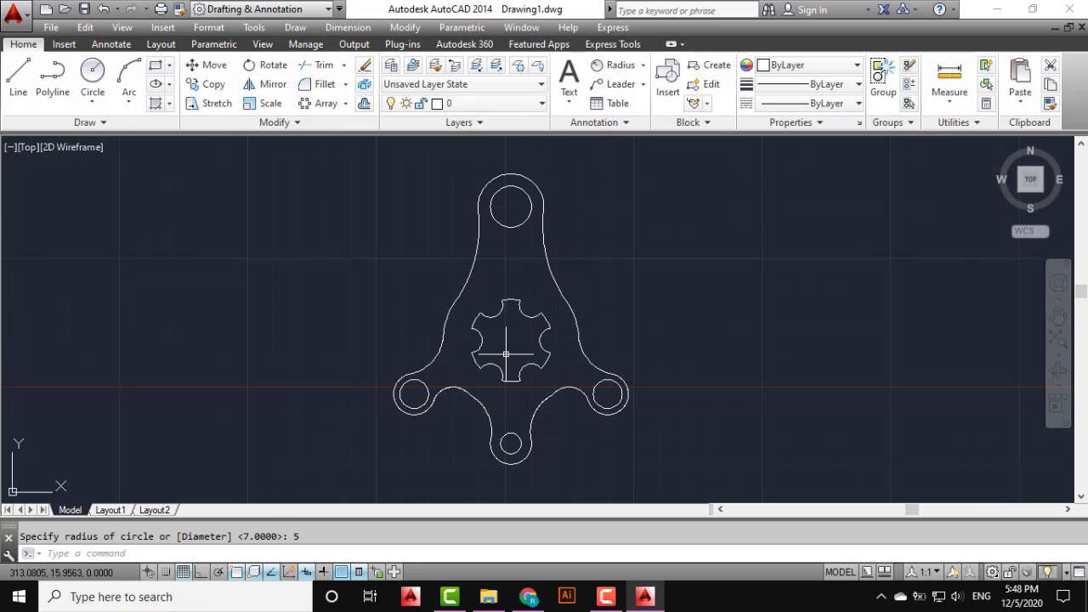
pyautogui.moveTo(512, 294); pyautogui.dragTo(471, 301, button='middle')
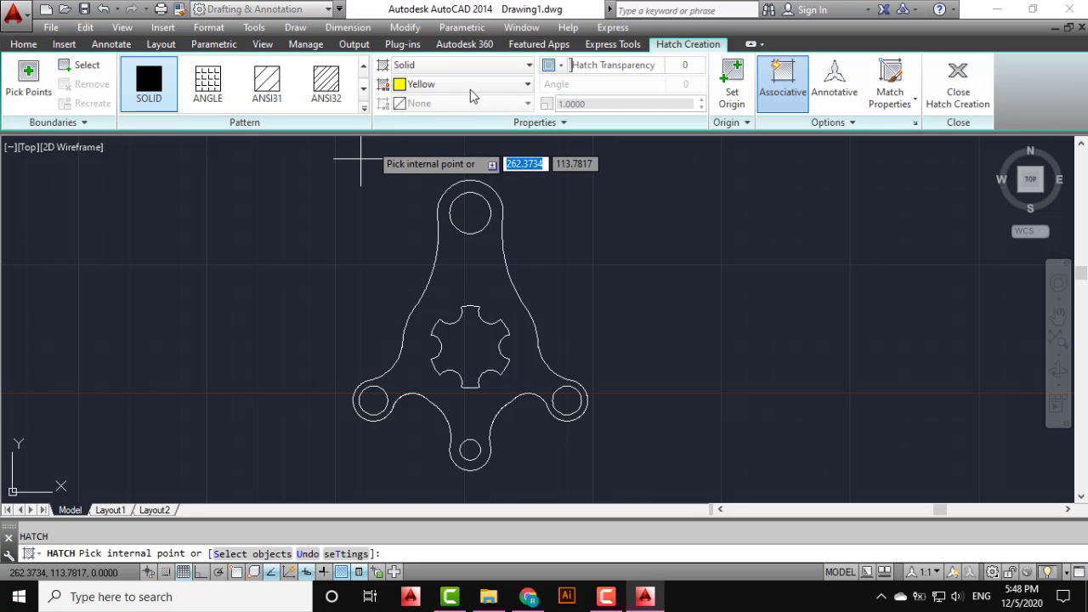
pyautogui.click(485, 86)
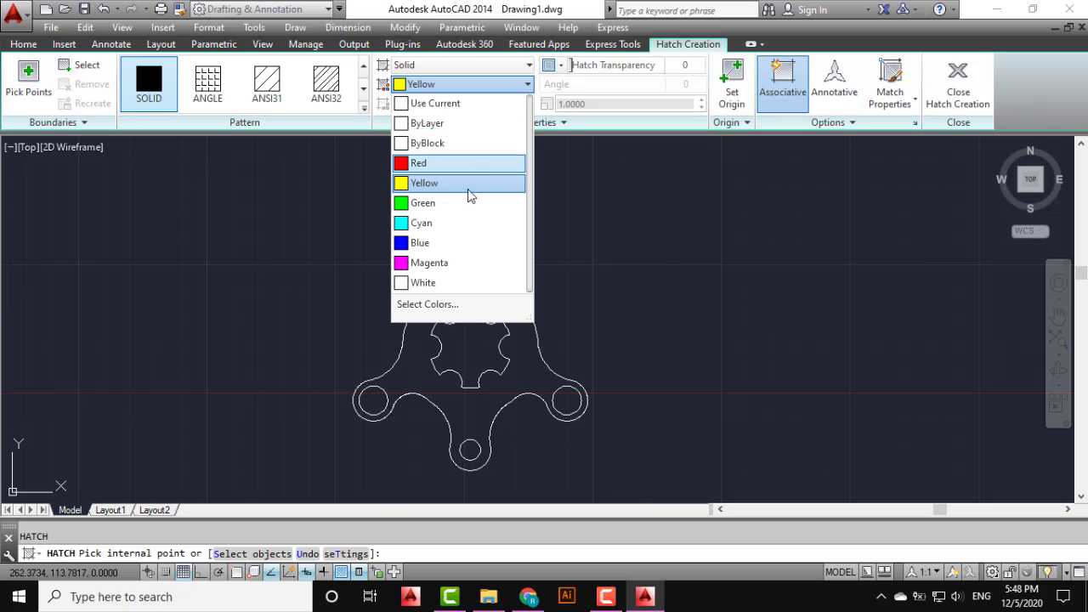
pyautogui.click(424, 224)
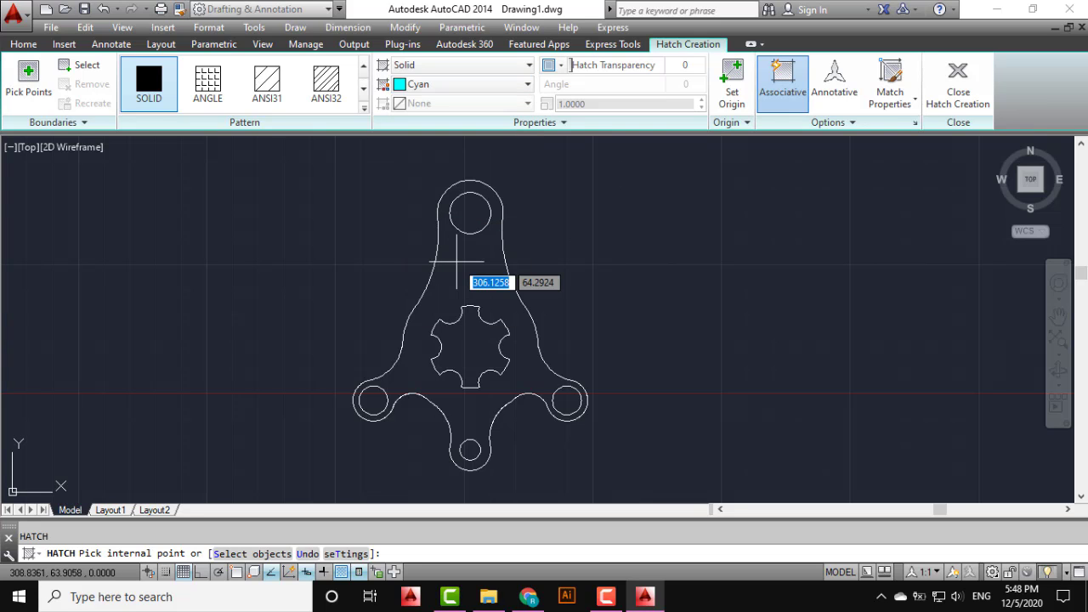
pyautogui.click(457, 262)
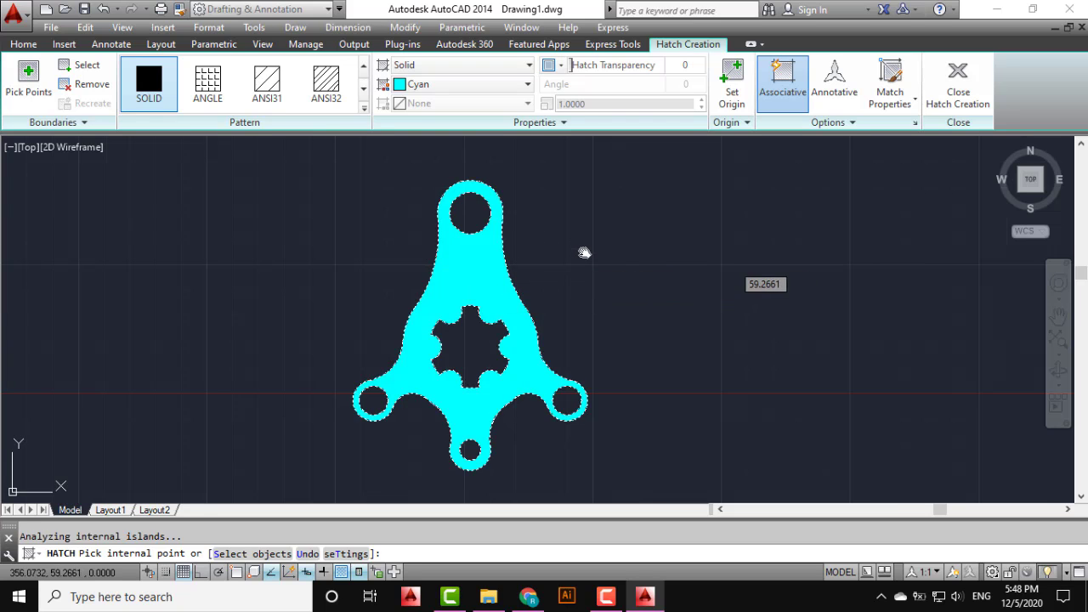
pyautogui.moveTo(553, 283); pyautogui.dragTo(597, 270, button='middle')
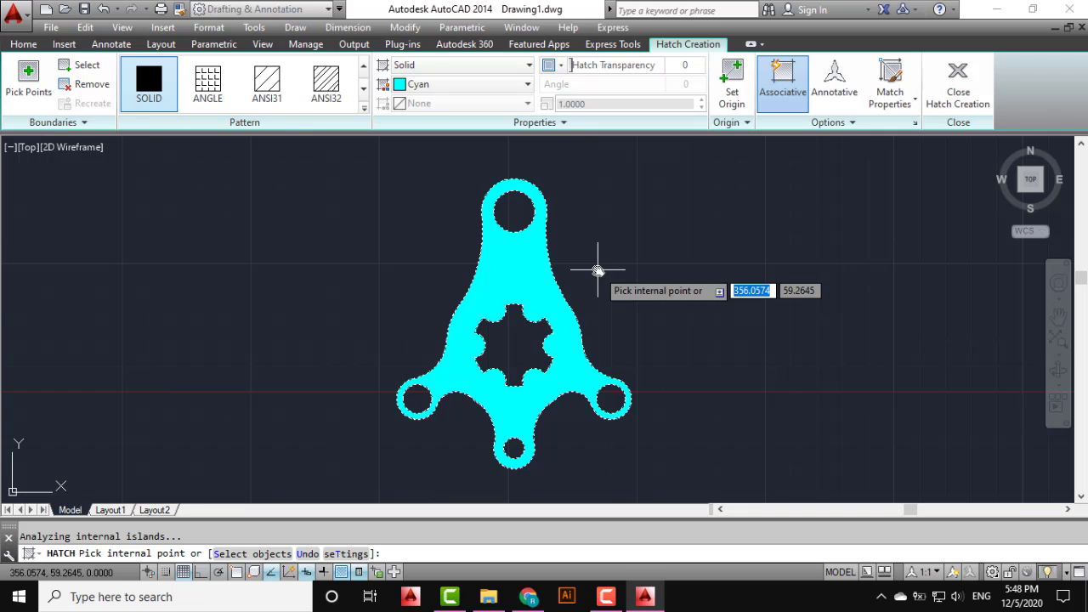
pyautogui.press('Escape')
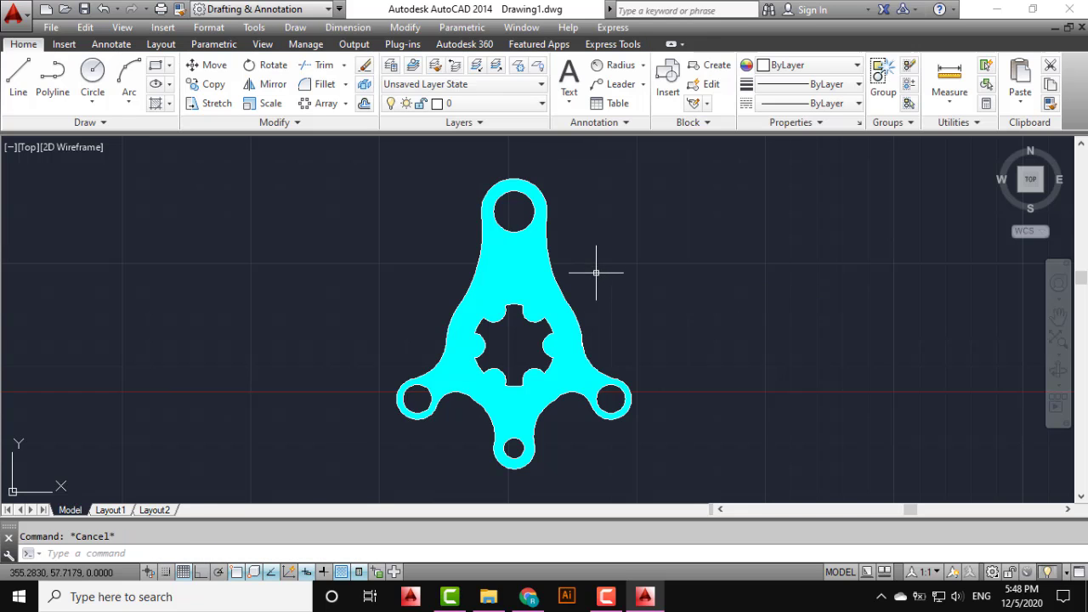